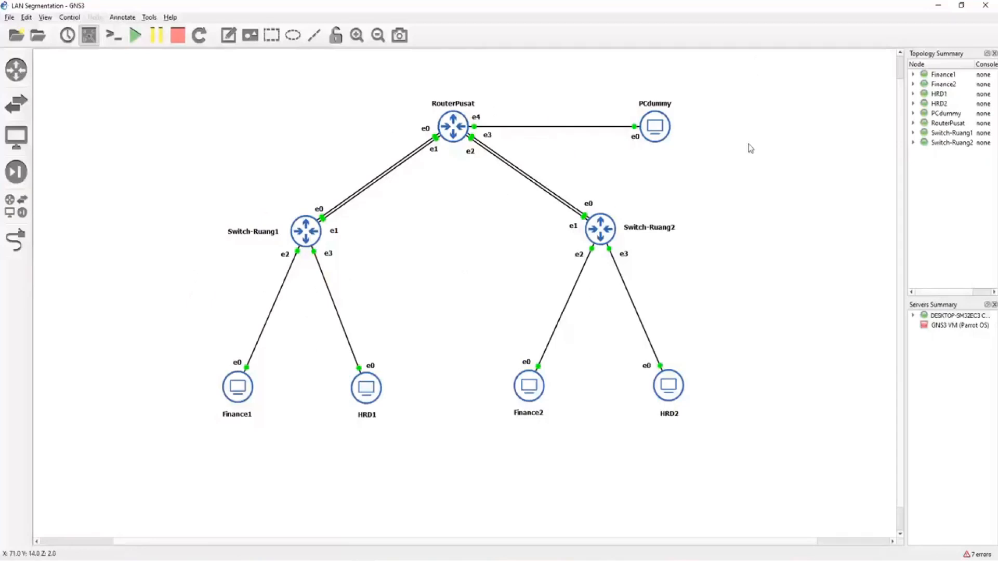
Step: Switch to the PCdummy virtual machine in VirtualBox, reposition its window and restore its WinBox session
drag(623, 82, 751, 194)
click(748, 207)
click(752, 196)
click(597, 515)
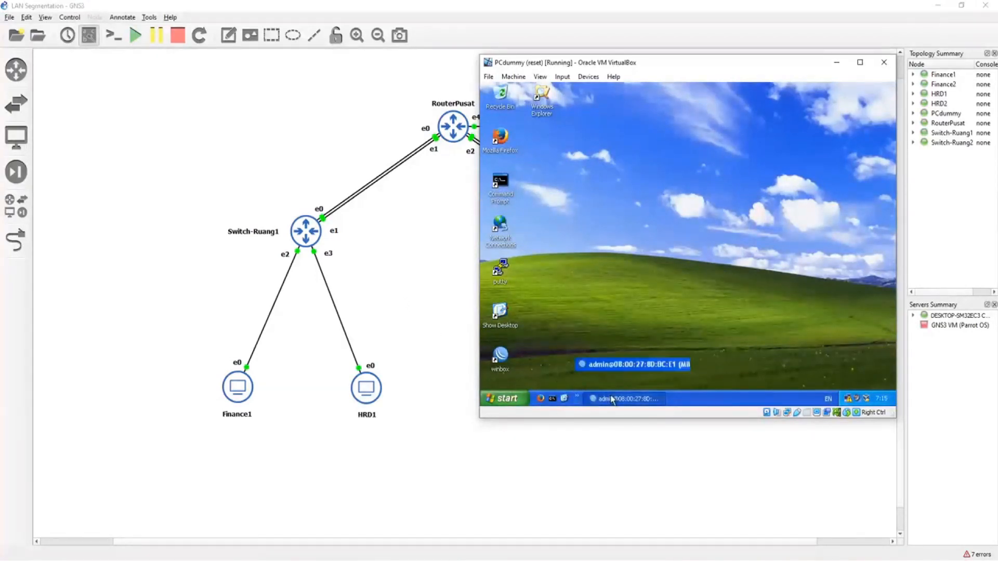
drag(659, 71, 630, 135)
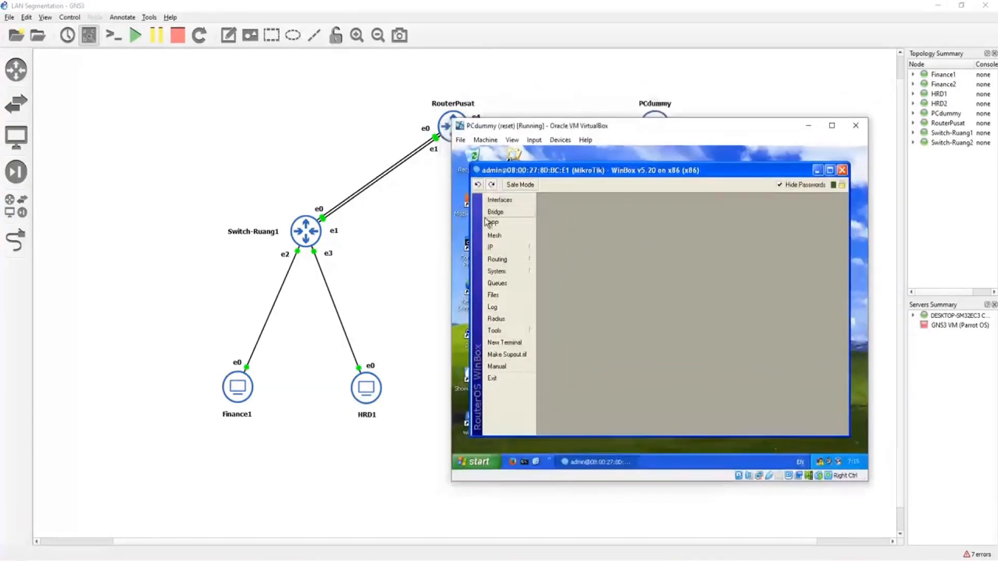
Step: Create a bridge interface named br-finance on the router
click(496, 212)
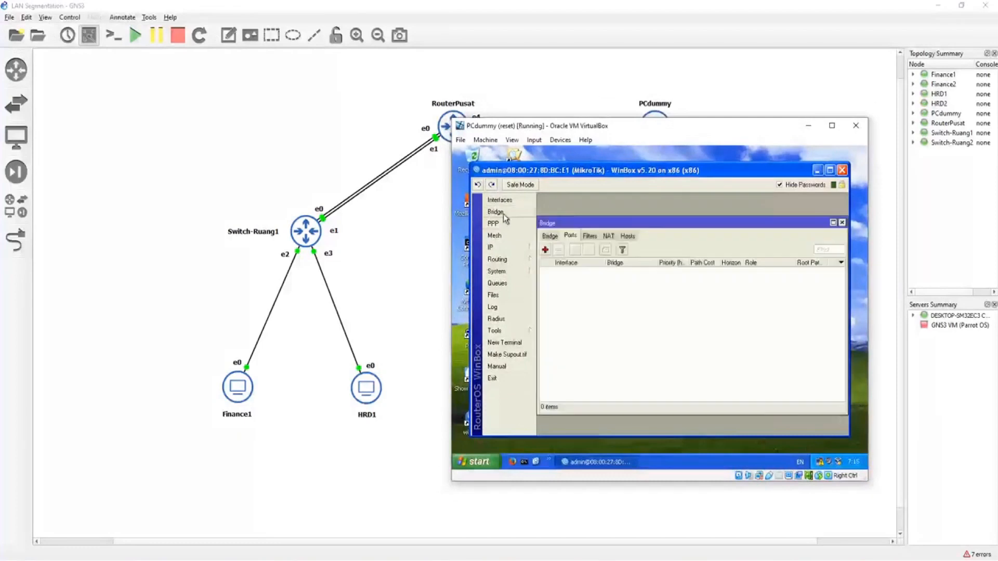
click(550, 236)
click(546, 250)
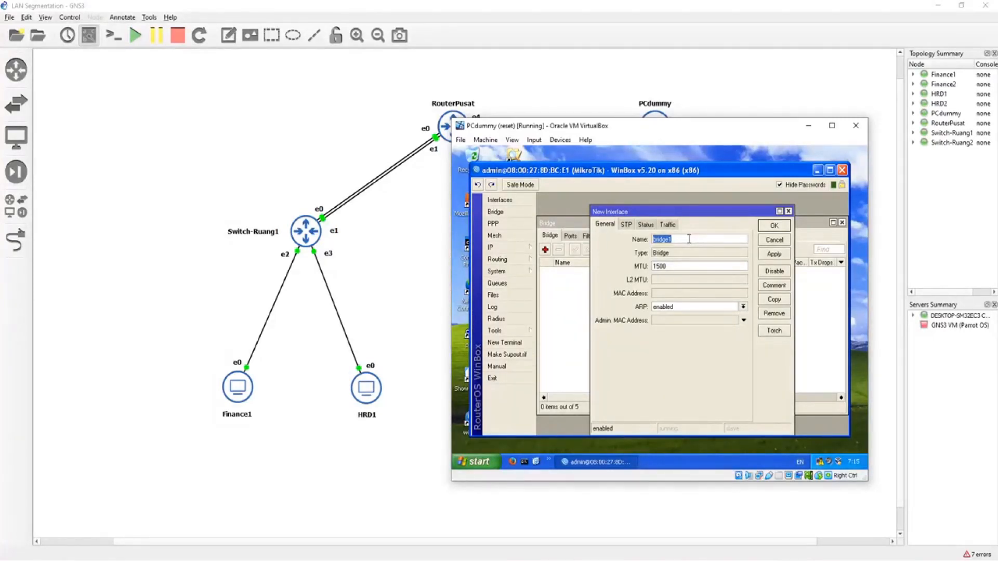
text(br-finance)
click(774, 225)
Step: Create a second bridge interface named bd-hrd
click(546, 250)
text(b)
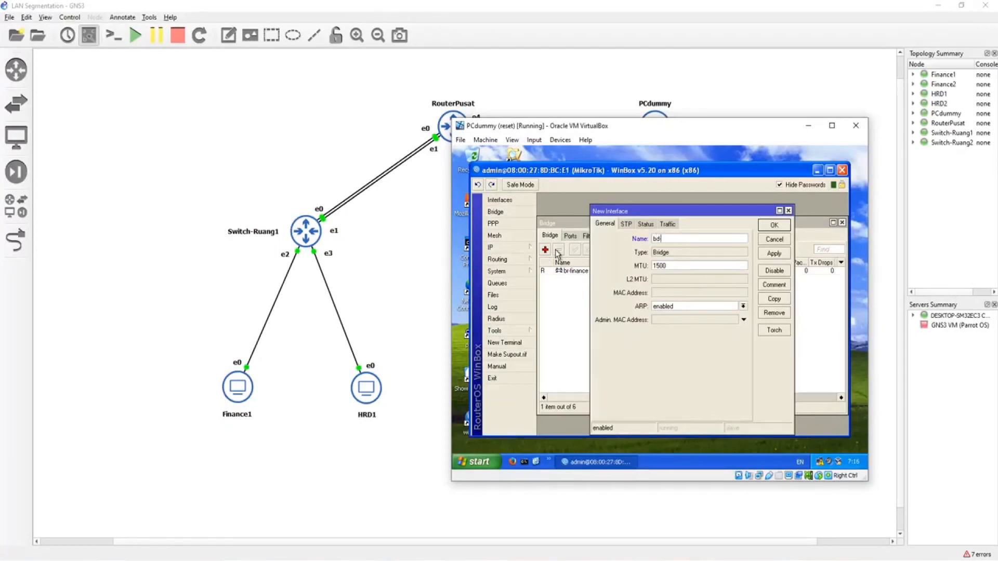
text(d-hrd)
key(Return)
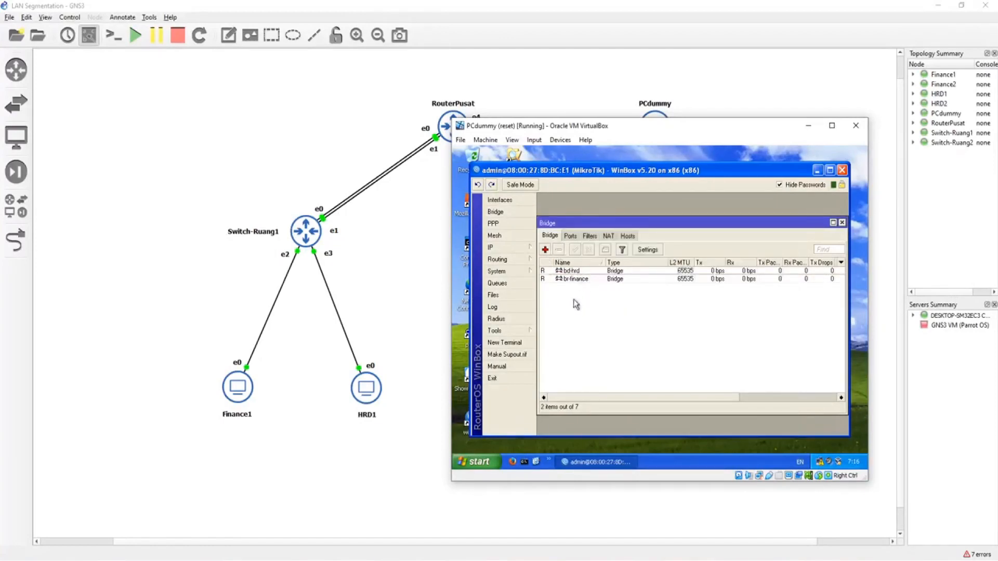
Step: Add ether1 as a bridge port of br-finance
click(570, 236)
click(545, 250)
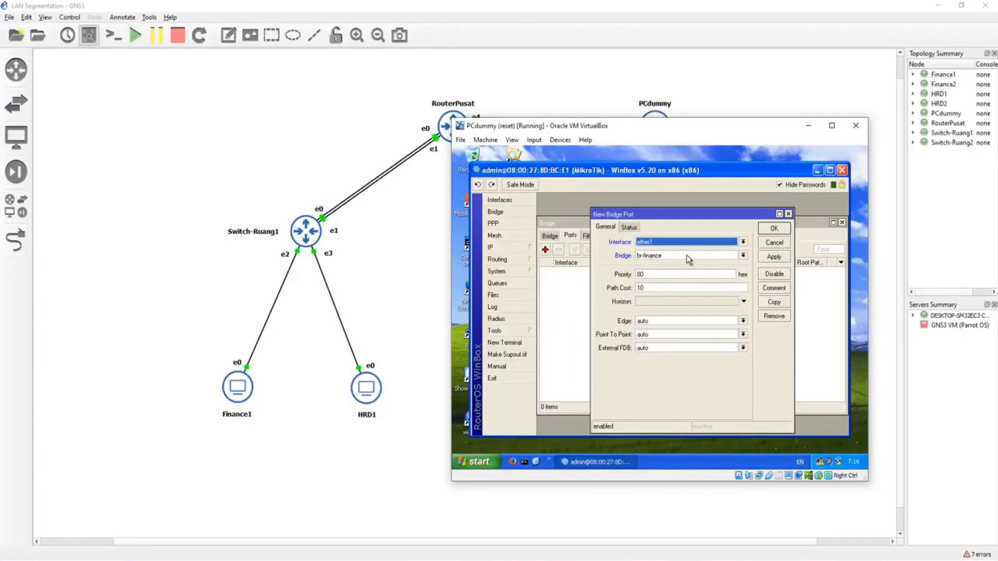
click(775, 230)
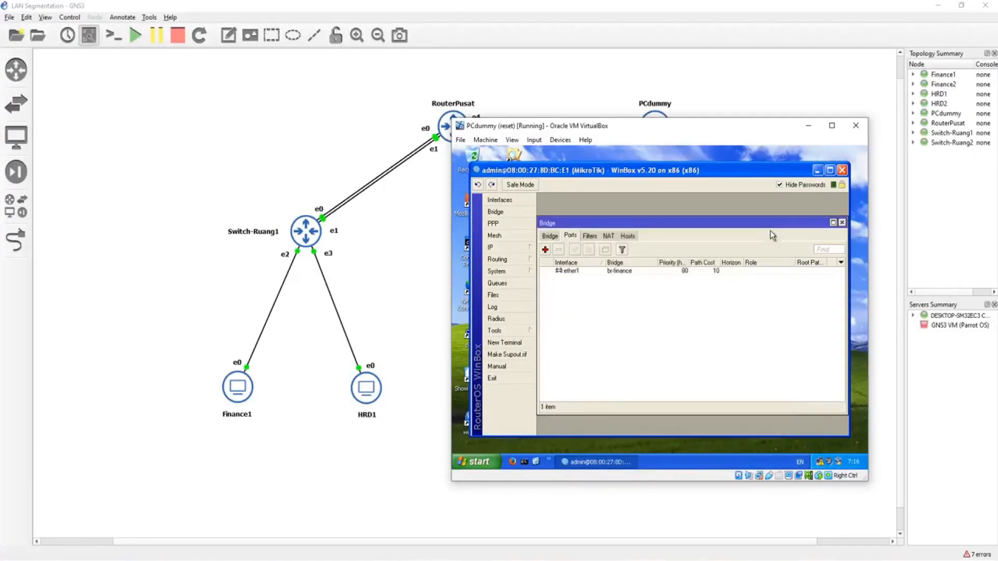
Step: Add ether2 as a bridge port of bd-hrd
click(545, 250)
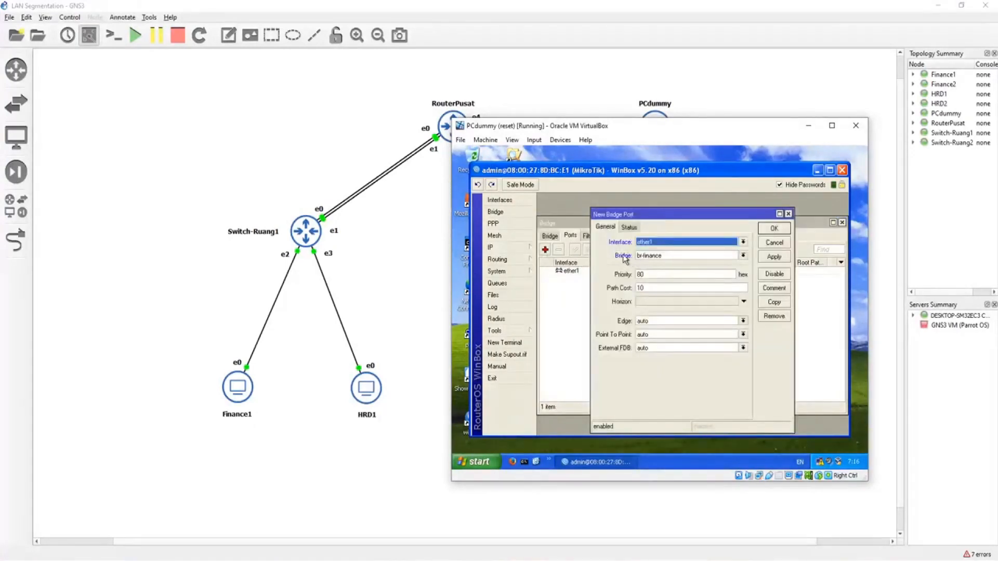
click(652, 244)
click(645, 257)
click(676, 256)
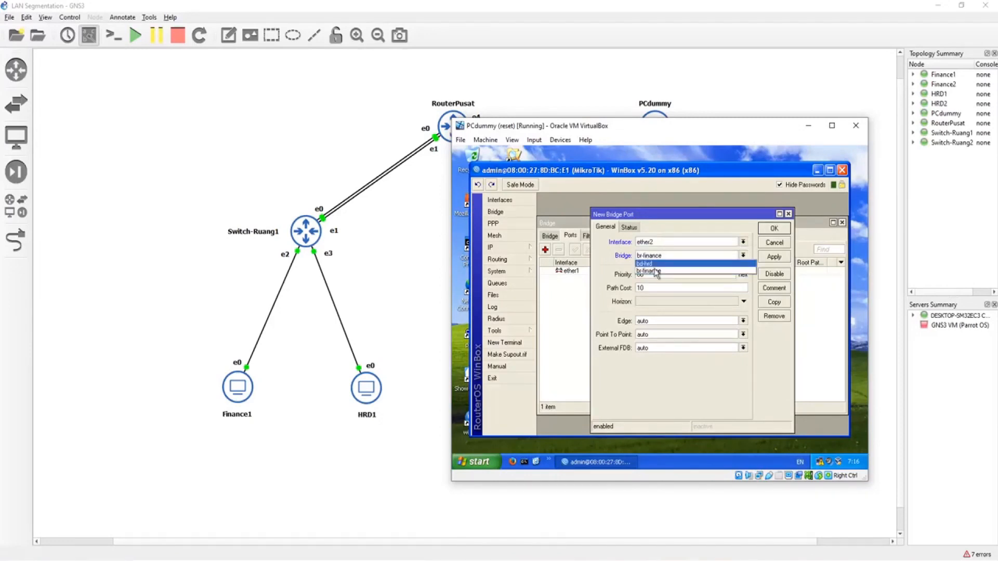
click(672, 269)
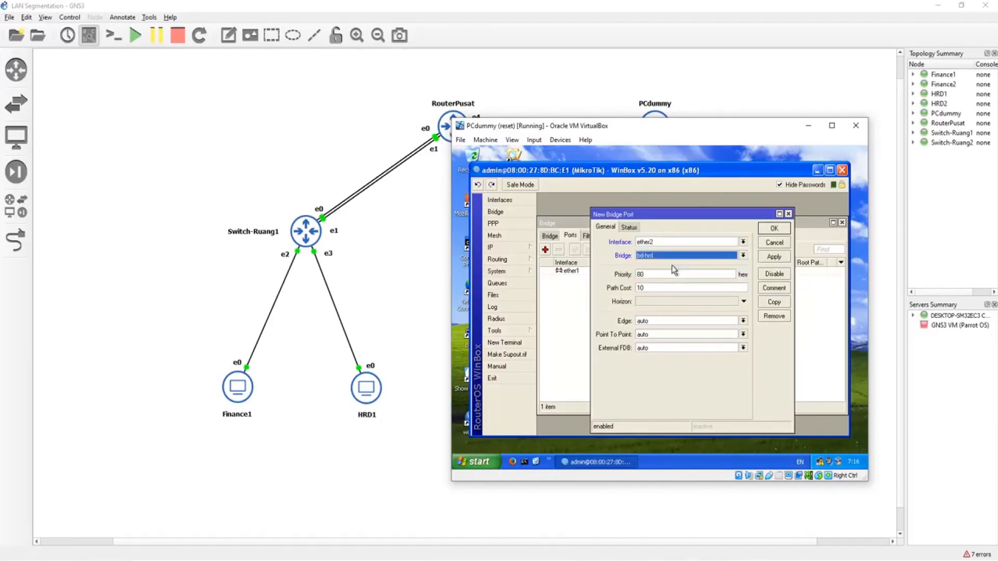
click(773, 232)
Step: Rename the bd-hrd bridge to br-hrd
click(550, 236)
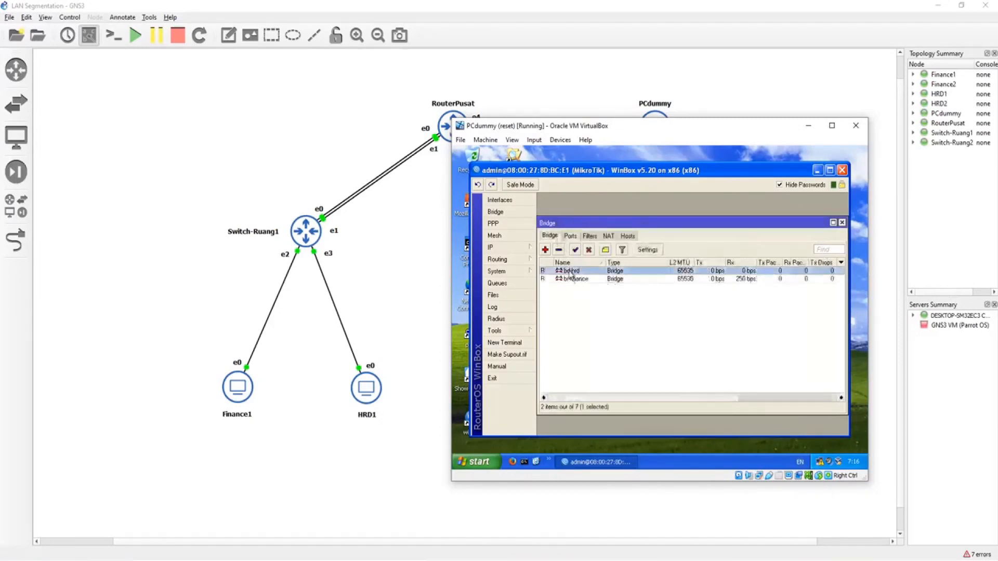
right_click(570, 271)
double_click(570, 272)
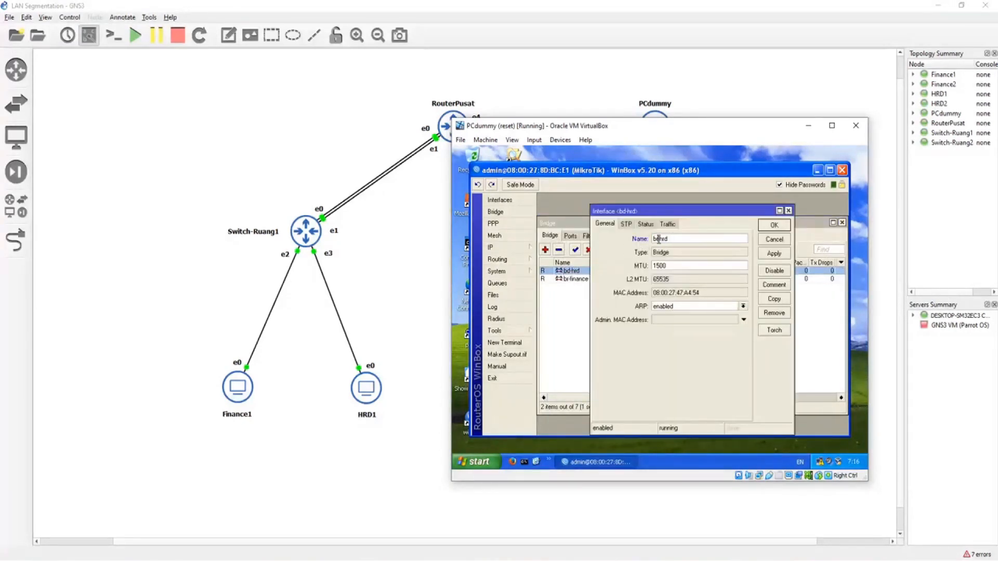
key(Return)
Step: Add ether3 as a bridge port of br-finance
click(573, 236)
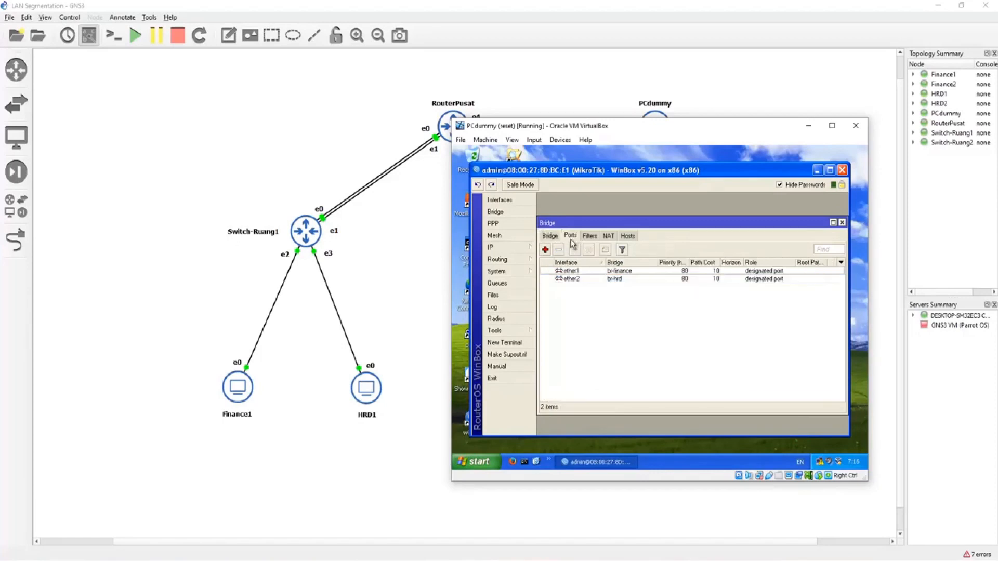
click(545, 250)
click(699, 243)
click(676, 265)
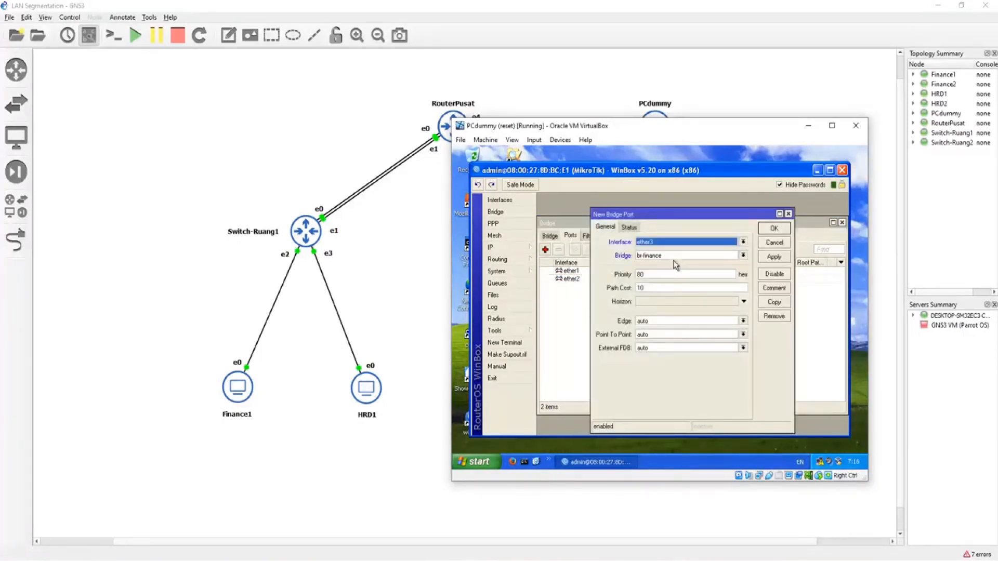
click(773, 231)
Step: Add ether4 as a bridge port of br-hrd
click(550, 236)
click(570, 236)
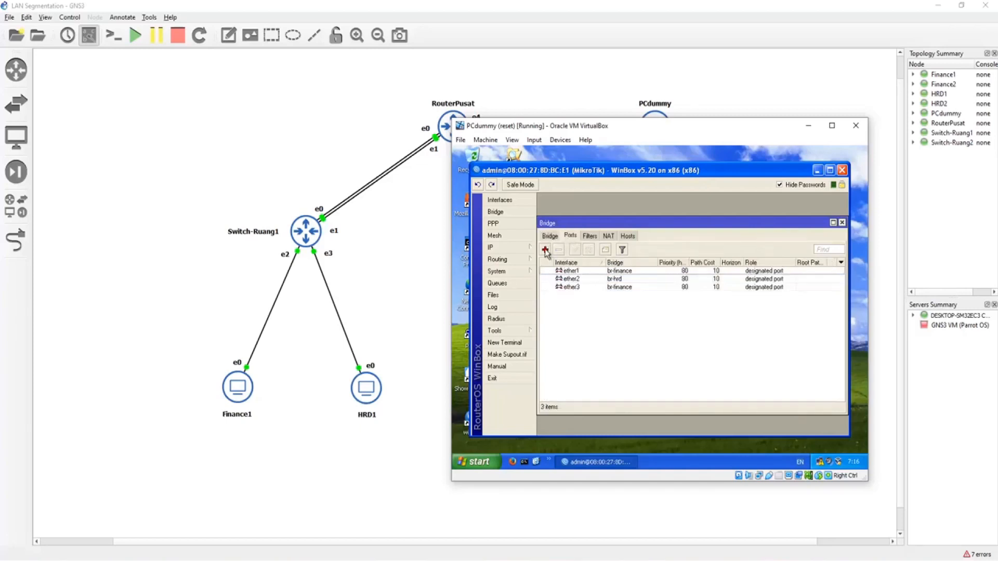
click(546, 249)
click(671, 244)
click(665, 272)
click(671, 255)
click(665, 264)
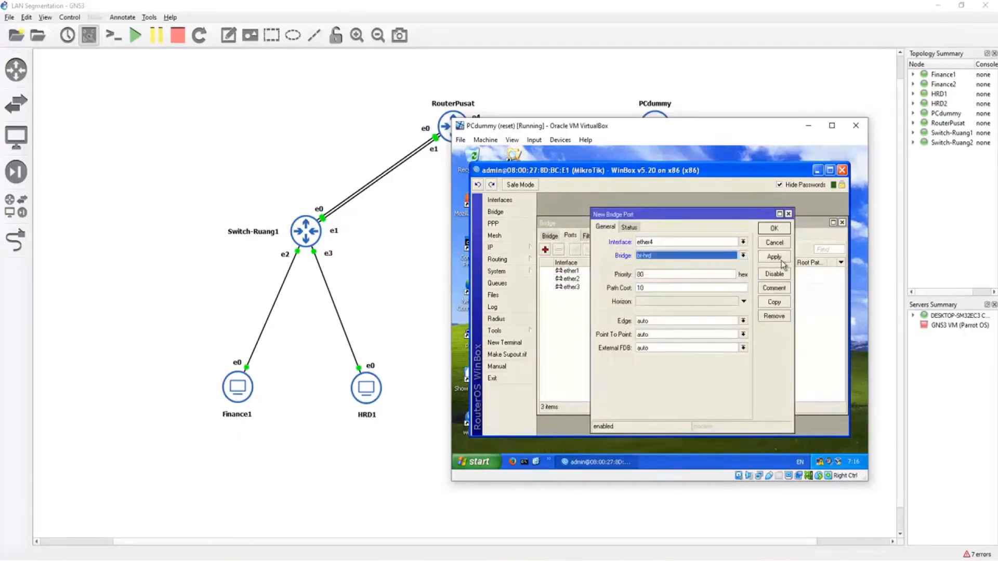
click(774, 229)
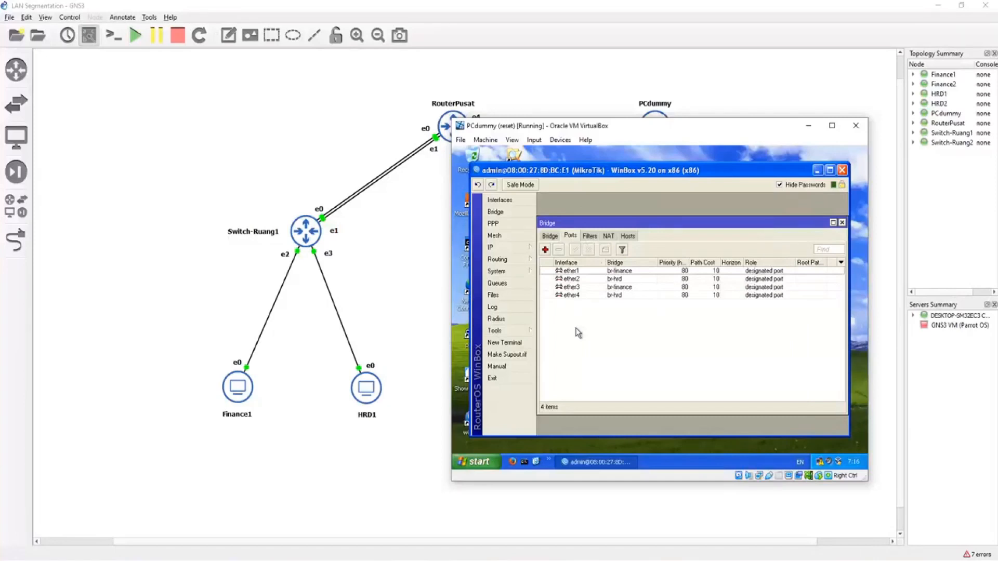
Step: Assign the IP address 192.168.1.254/24 to the br-finance interface
click(520, 248)
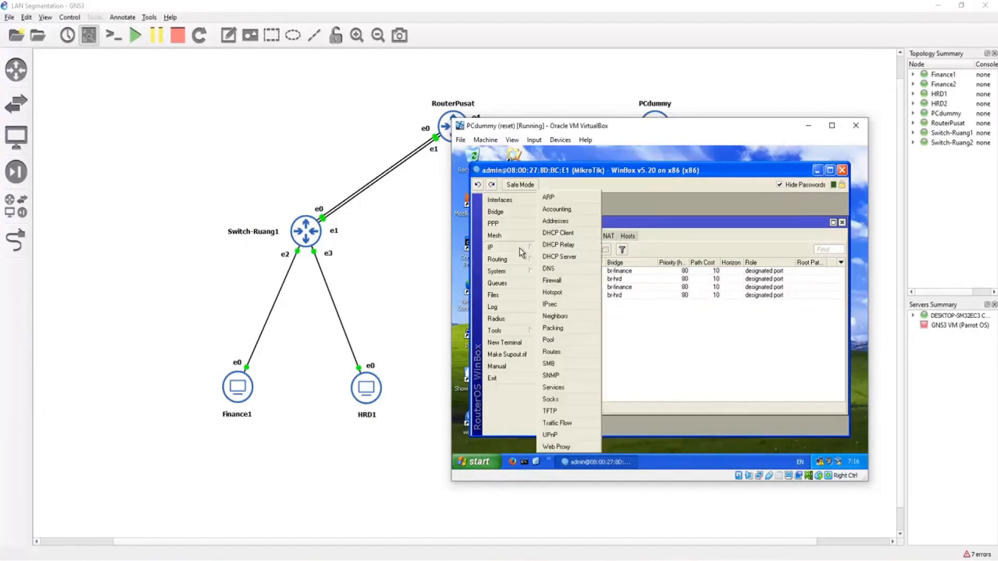
click(559, 223)
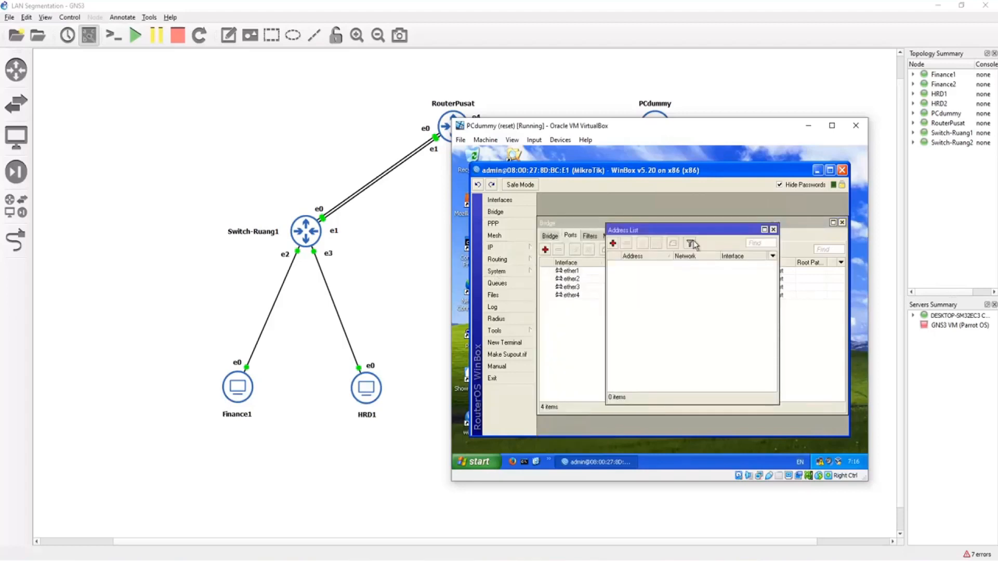
click(613, 244)
text(192.168.1)
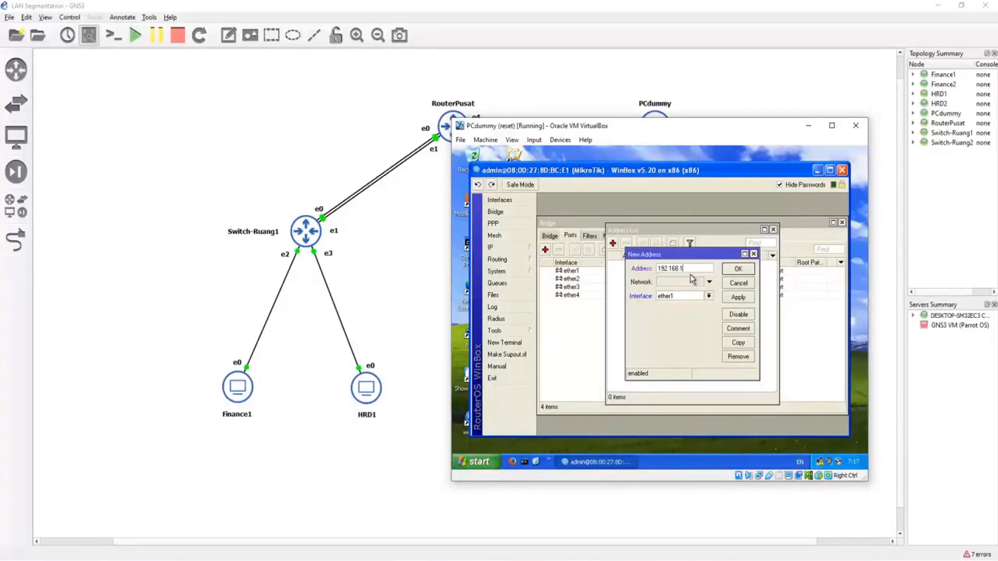
text(.254/24)
click(692, 297)
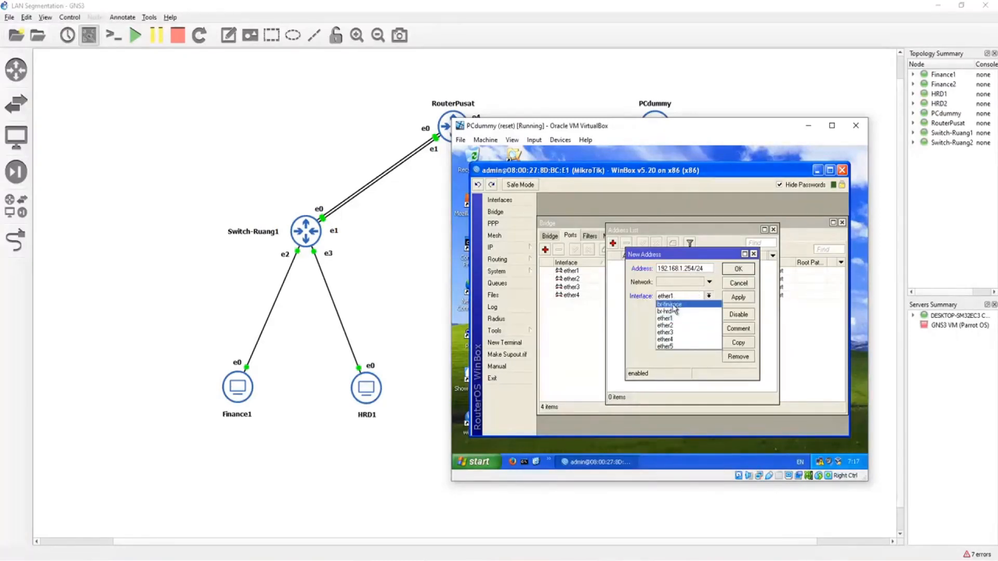
click(668, 304)
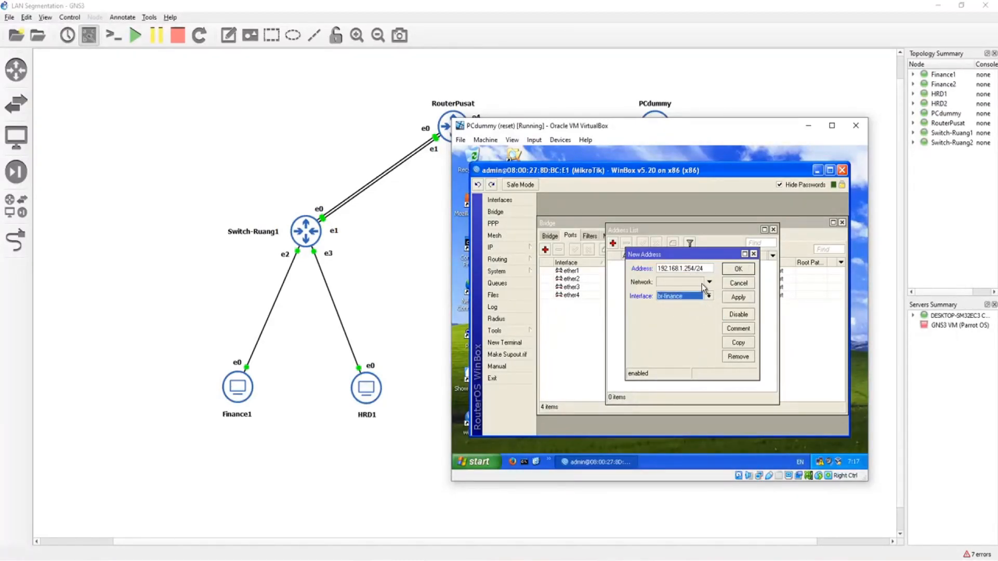
click(732, 273)
Step: Assign the IP address 192.168.2.254/24 to br-hrd and close the address list
click(613, 244)
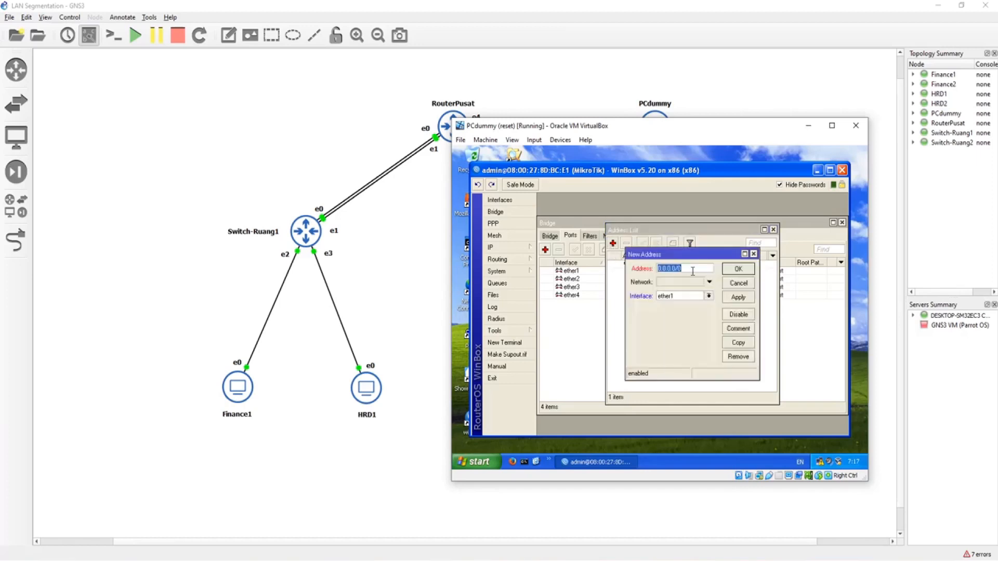
text(192.168.2.254/24)
click(676, 296)
click(666, 308)
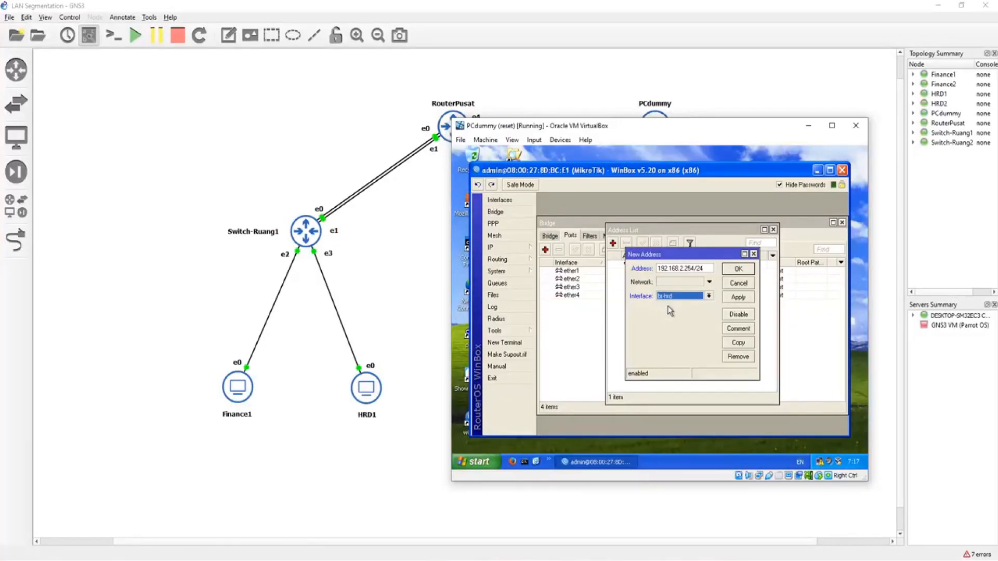
click(739, 269)
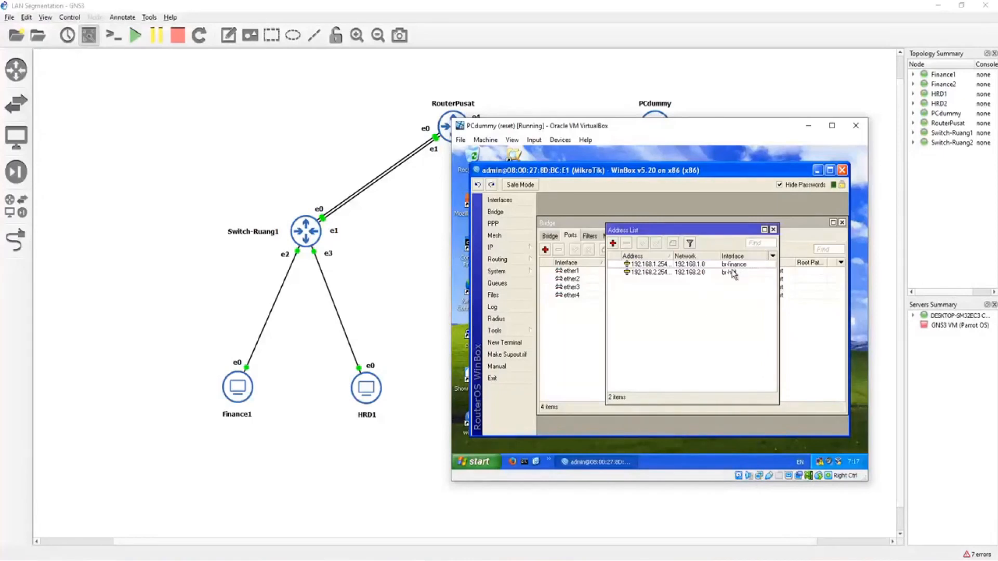
click(774, 229)
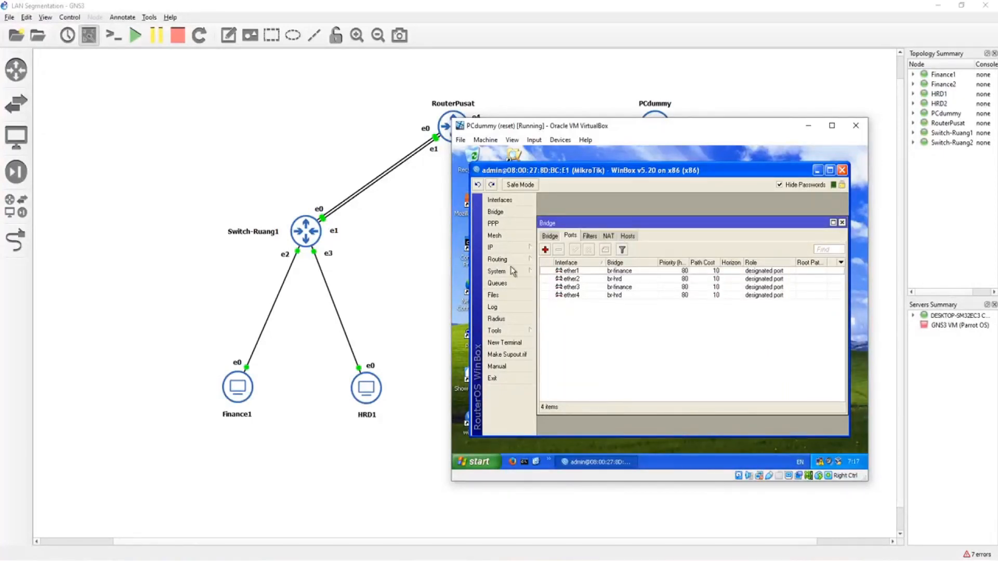
Step: Start a DHCP server setup on br-finance, accepting address space 192.168.1.0/24 and gateway 192.168.1.254
click(518, 249)
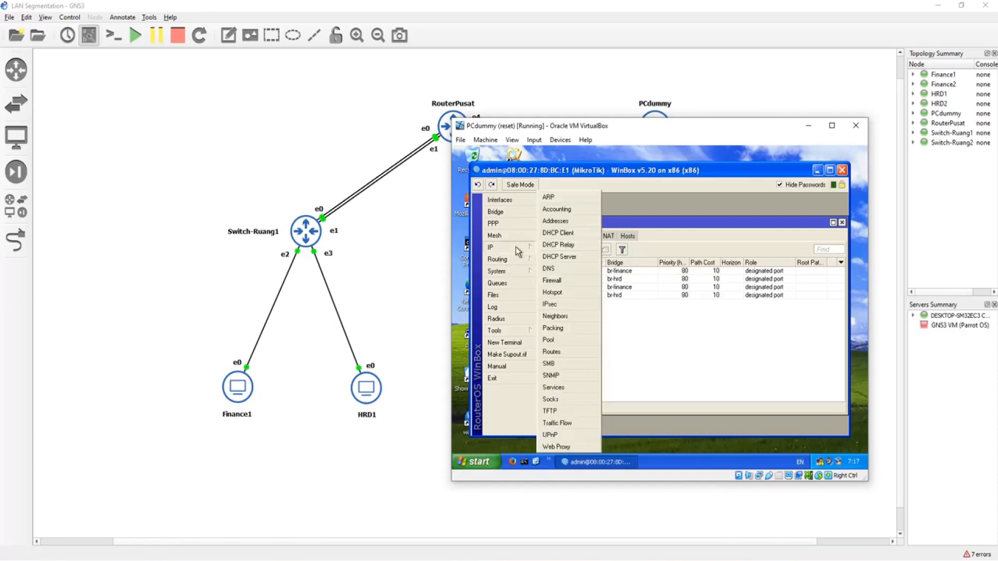
click(557, 257)
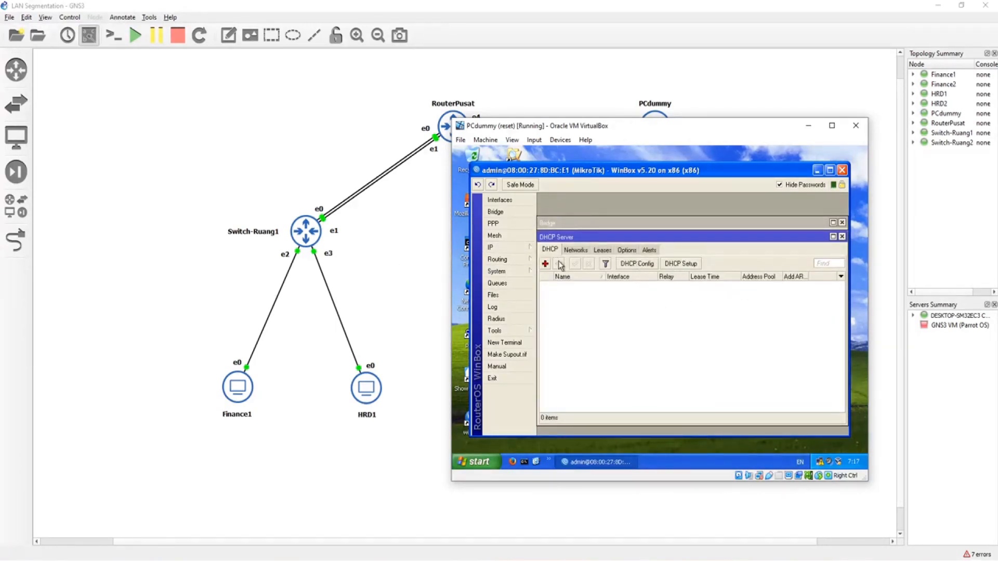
click(687, 268)
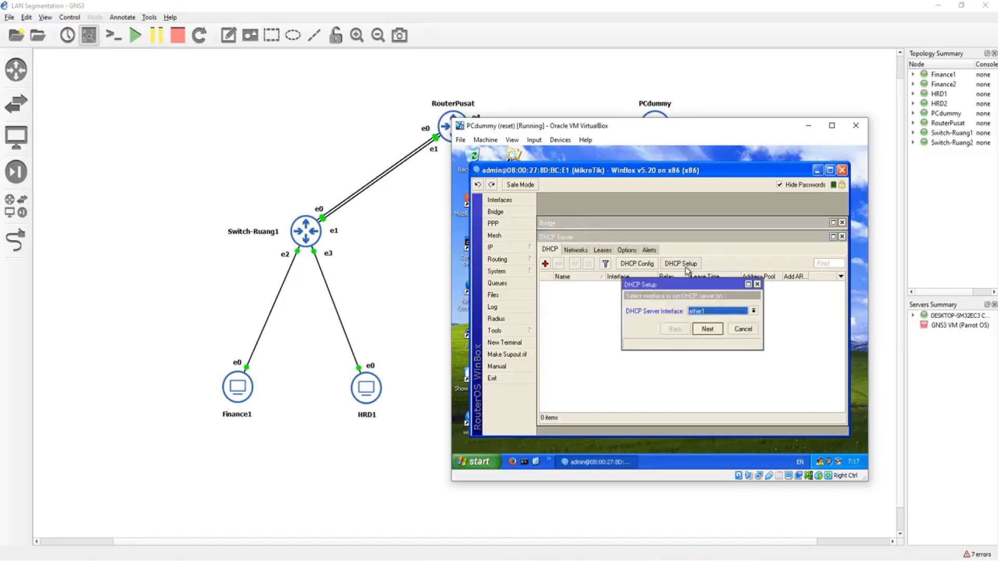
click(713, 312)
click(710, 334)
click(708, 329)
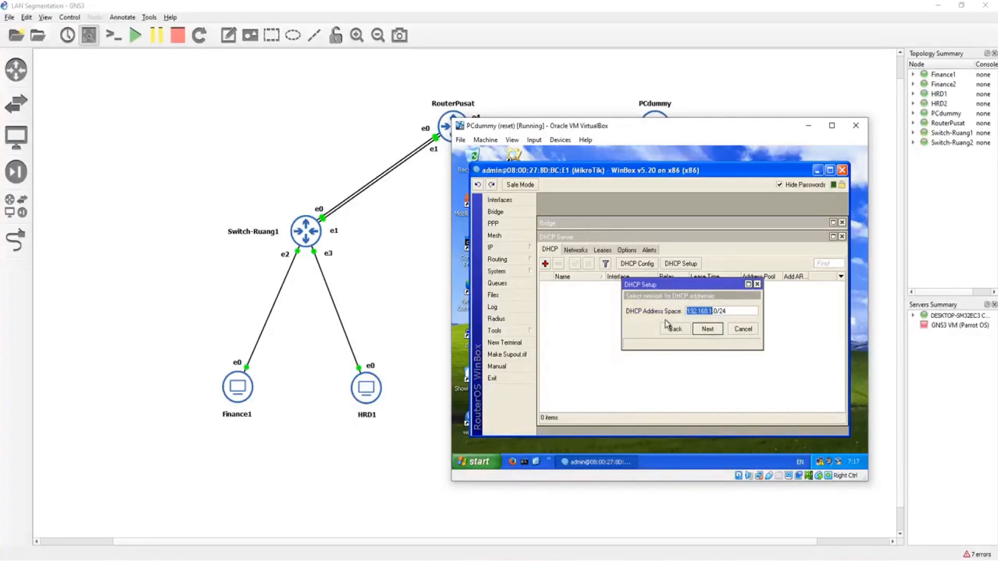
click(714, 332)
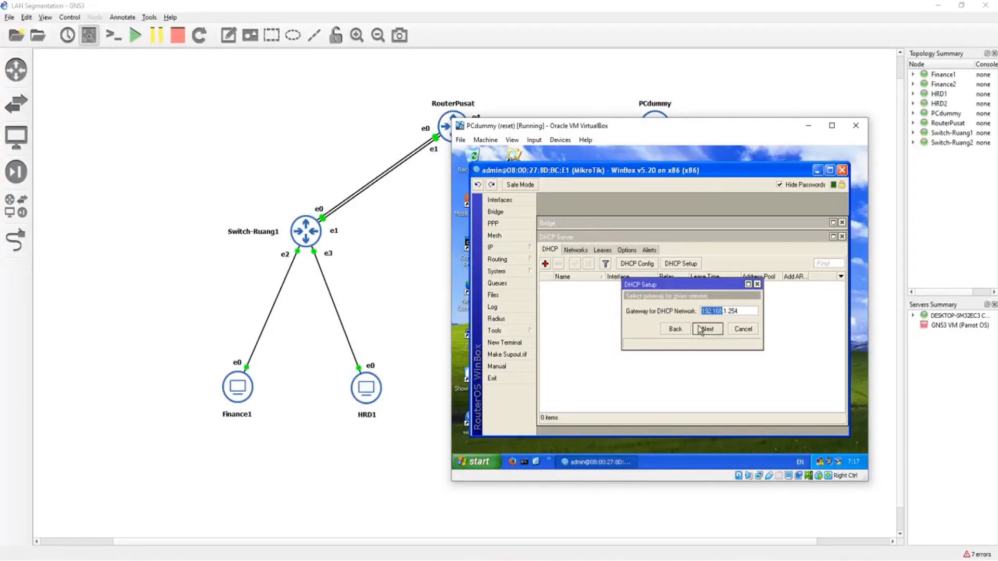
click(715, 333)
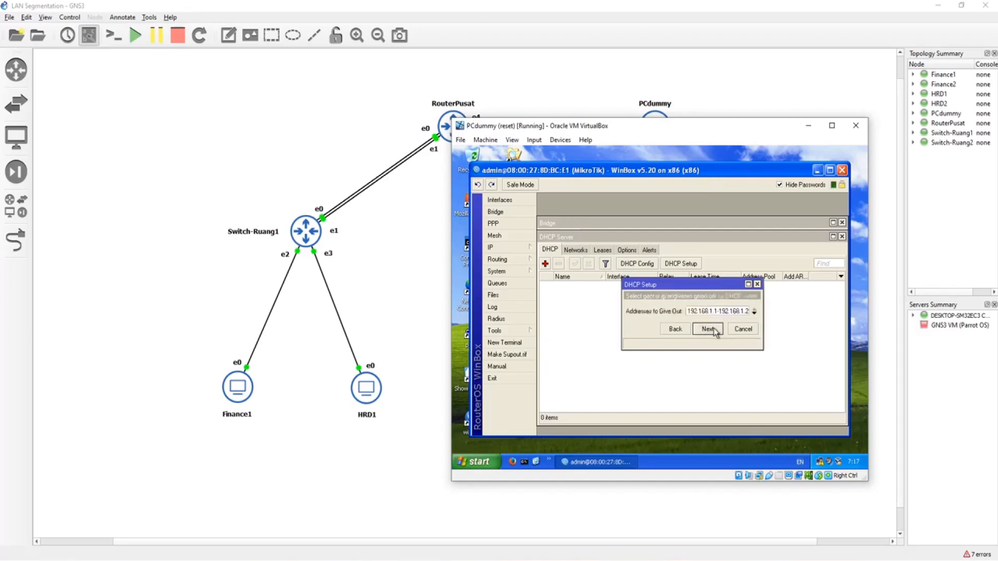
Step: Change the end of the addresses to give out to 10 and finish the DHCP setup with DNS server 8.8.8.8
click(738, 313)
drag(736, 311, 751, 310)
text(10)
click(719, 328)
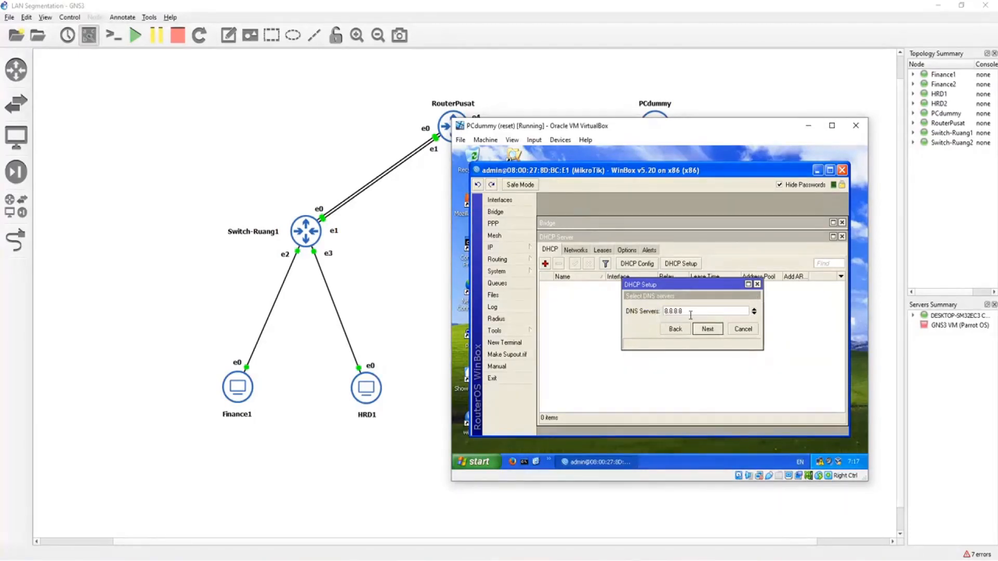
click(707, 329)
click(707, 331)
click(694, 321)
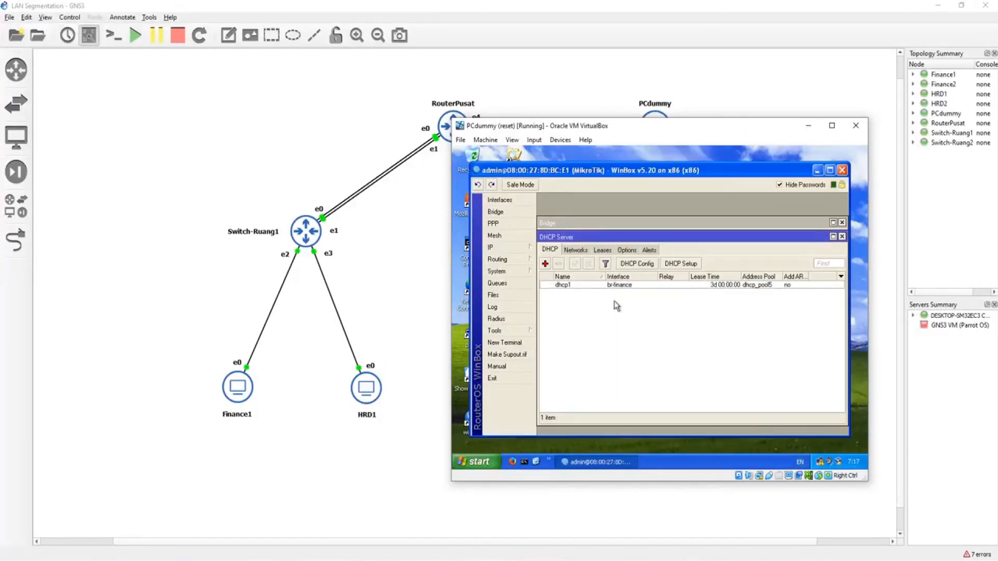
Step: Start a DHCP server setup on br-hrd, accepting the proposed address space and gateway
click(546, 264)
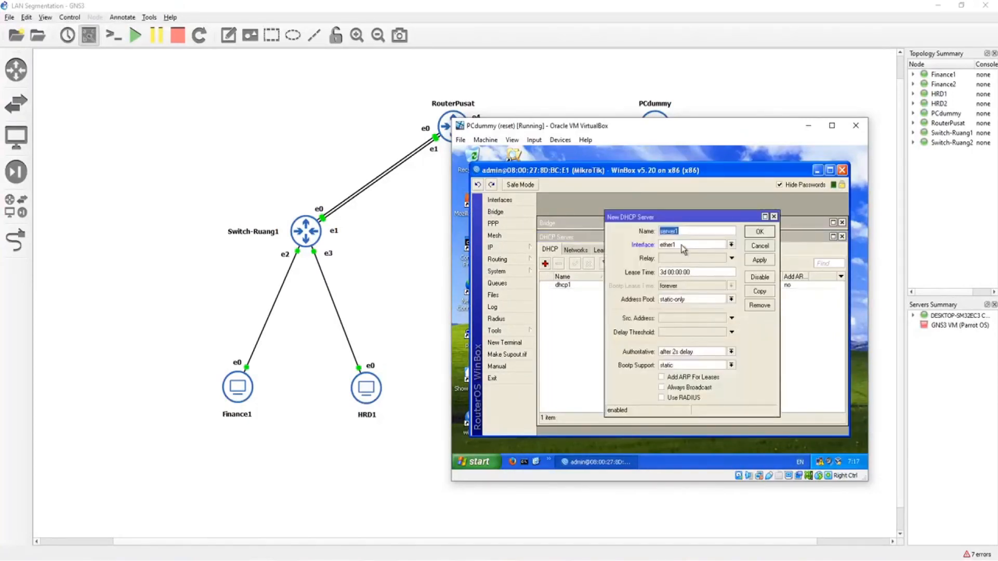
click(760, 246)
click(695, 264)
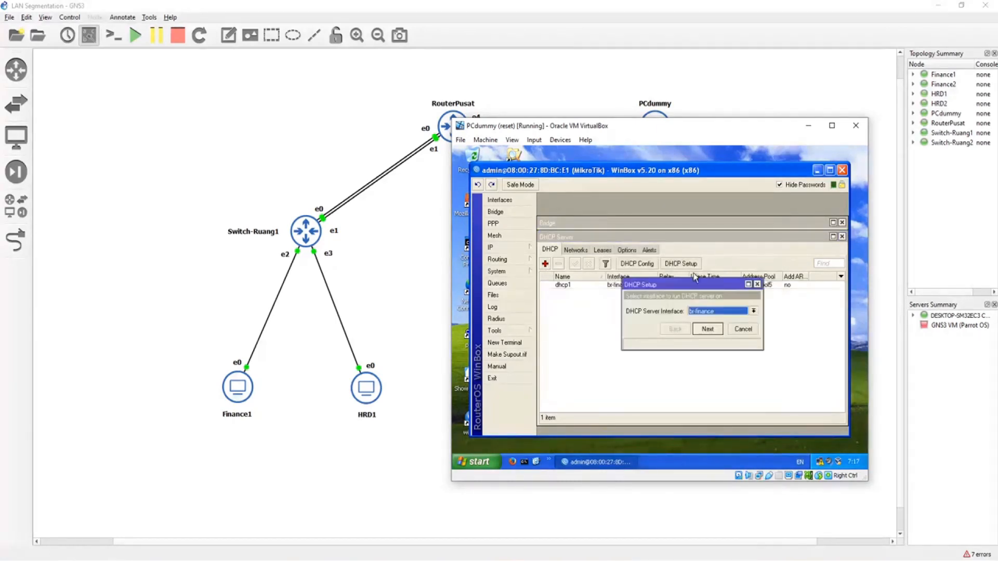
click(716, 312)
click(708, 325)
click(710, 332)
click(712, 334)
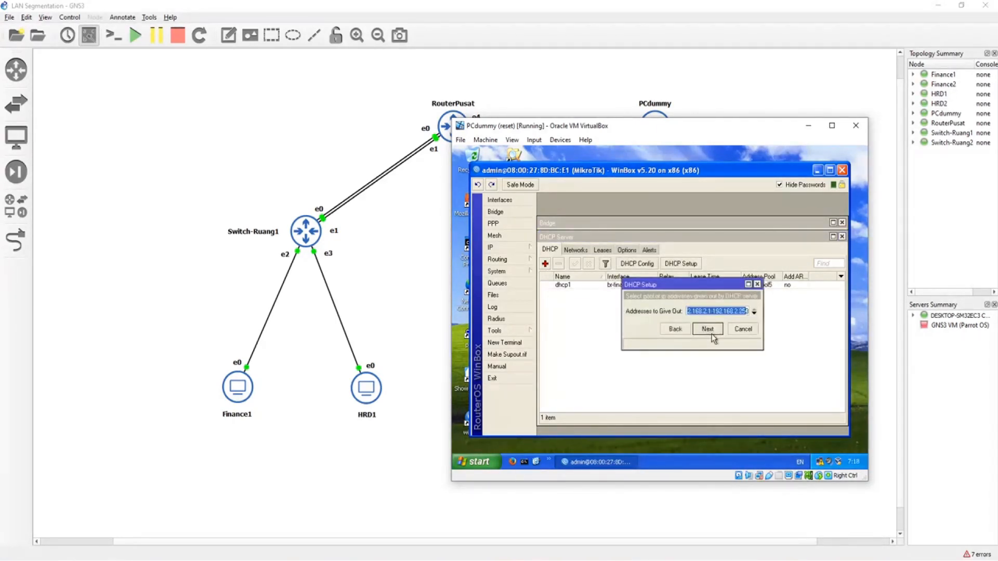
Step: Change the end of the br-hrd address range to 10 and finish the DHCP setup with the remaining defaults
drag(744, 310, 762, 311)
text(10)
click(712, 328)
click(713, 329)
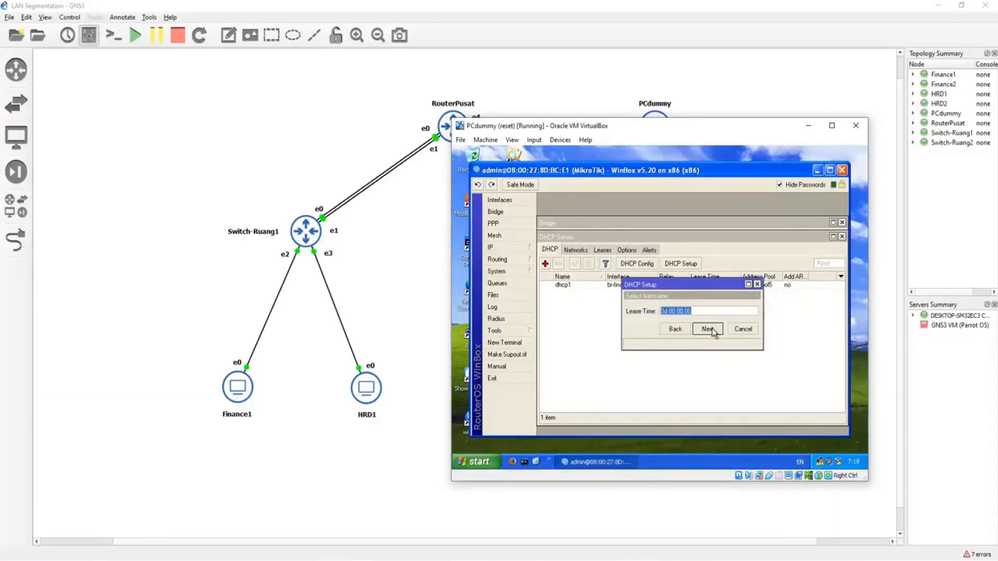
click(708, 330)
click(697, 321)
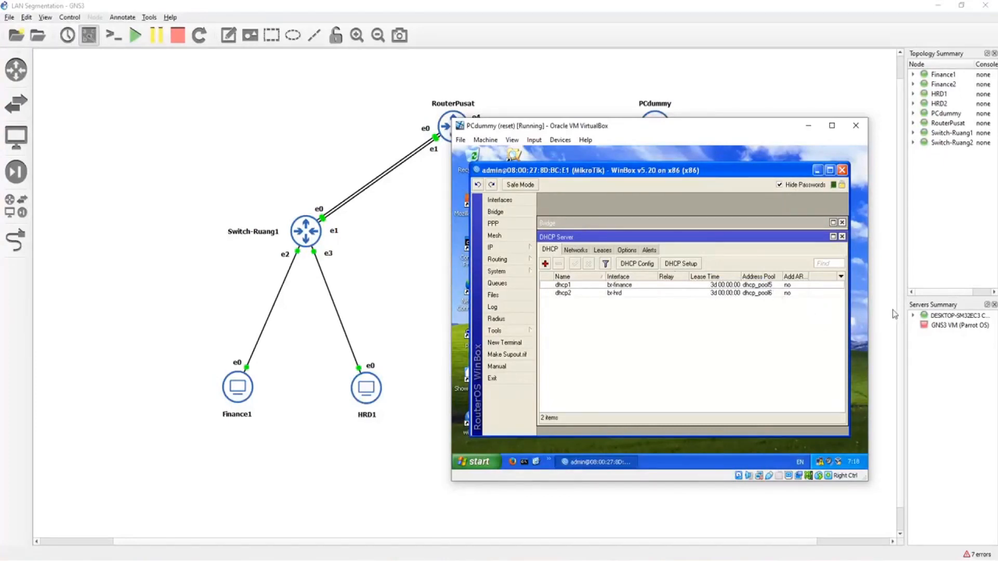
Step: Set the address pool of the br-finance DHCP server dhcp1 to dhcp_pool1
double_click(759, 294)
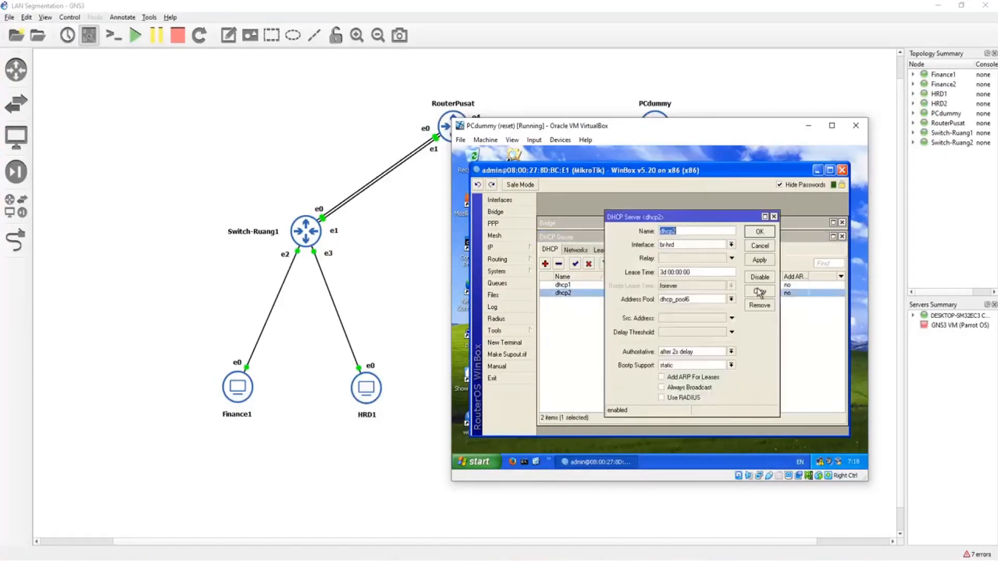
click(775, 217)
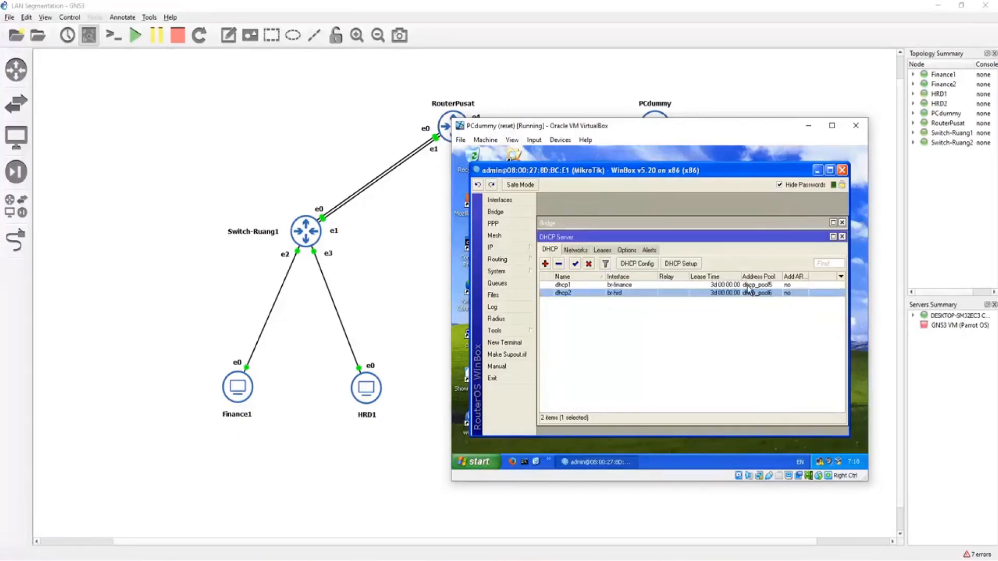
double_click(748, 286)
click(748, 287)
click(773, 260)
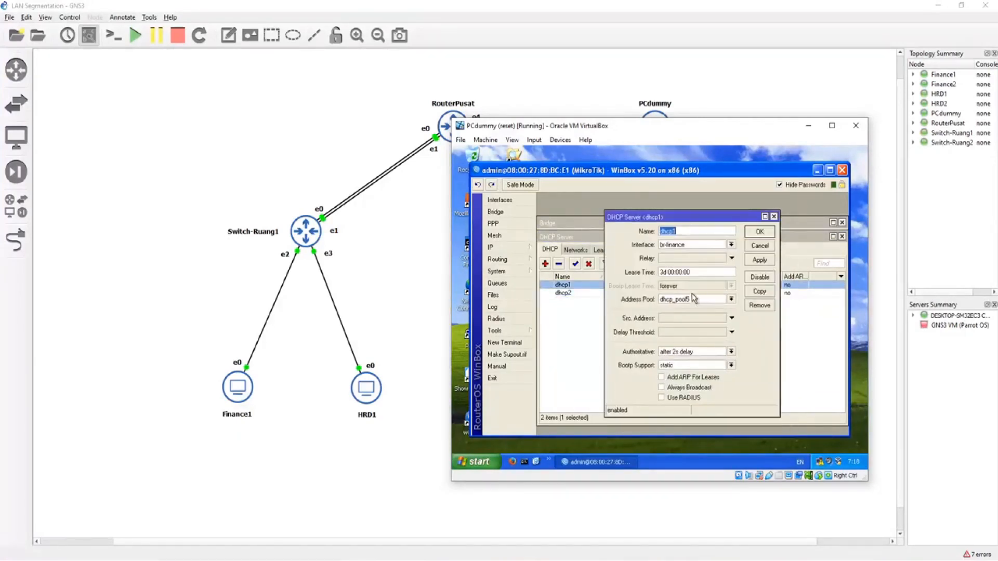
click(695, 299)
click(695, 306)
click(759, 247)
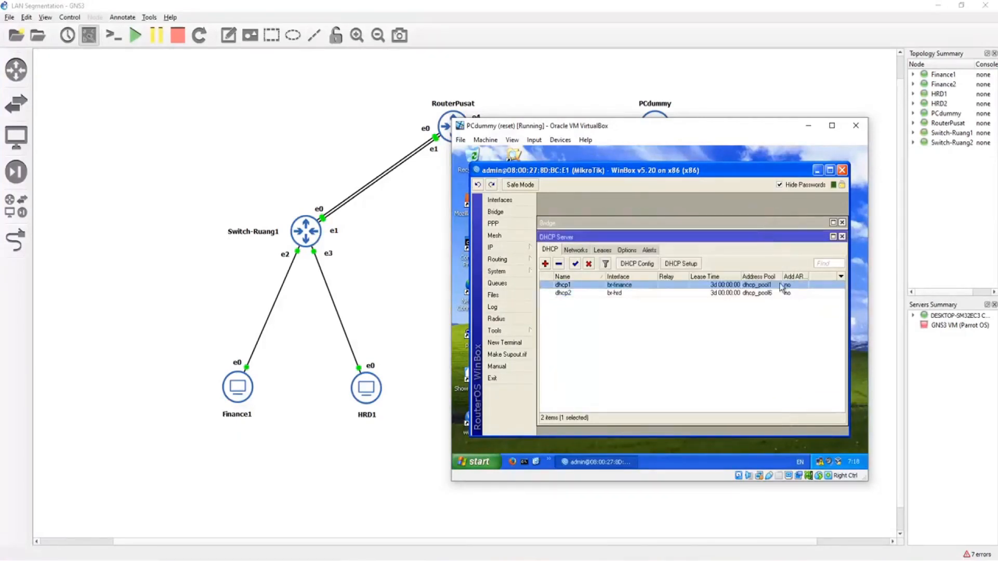
Step: Set the address pool of the br-hrd DHCP server dhcp2 to dhcp_pool2
double_click(769, 294)
click(694, 300)
click(694, 313)
click(759, 231)
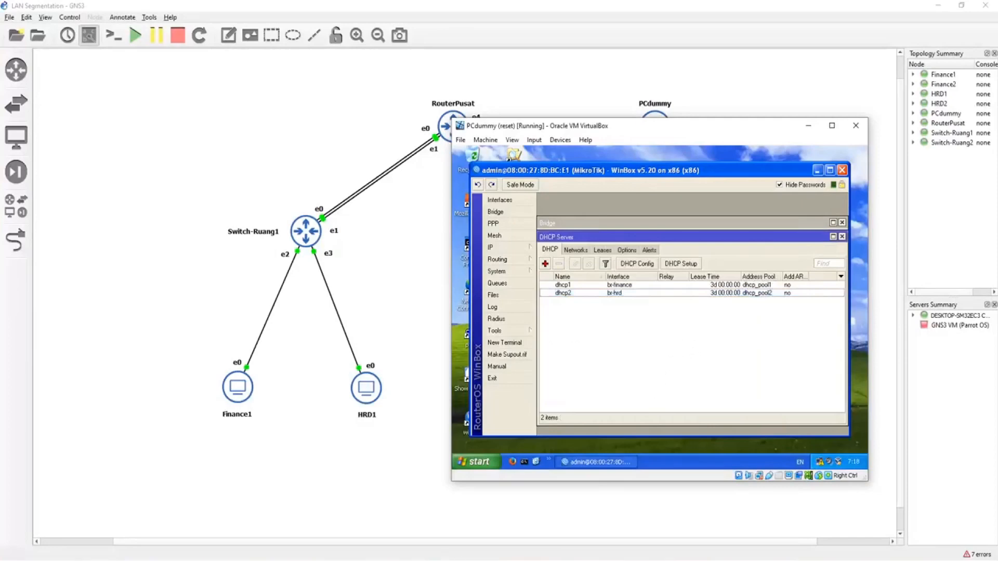
Step: Switch to the Finance1 virtual machine and connect to its MikroTik switch as admin with WinBox
mouse_move(440, 559)
click(277, 512)
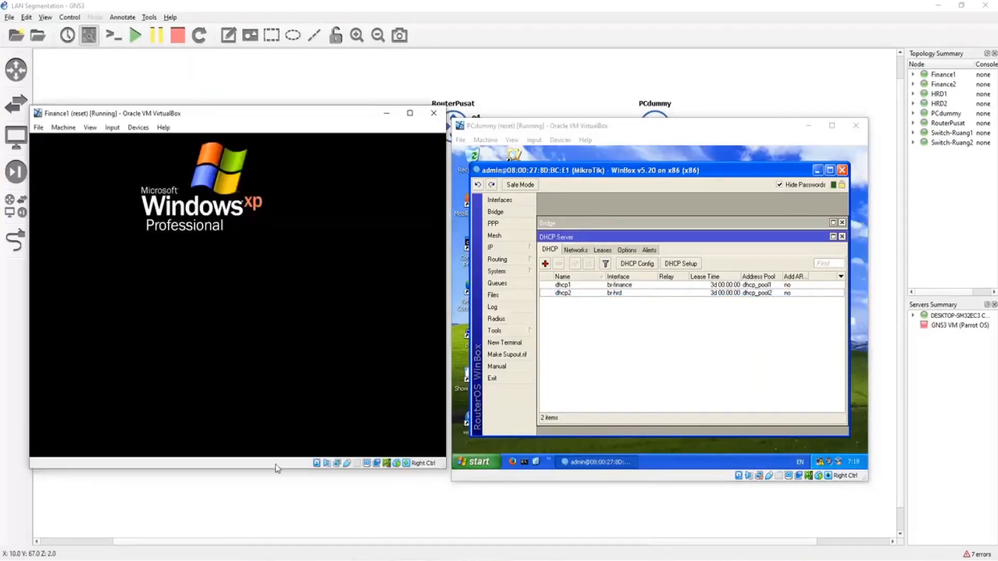
drag(224, 113, 576, 209)
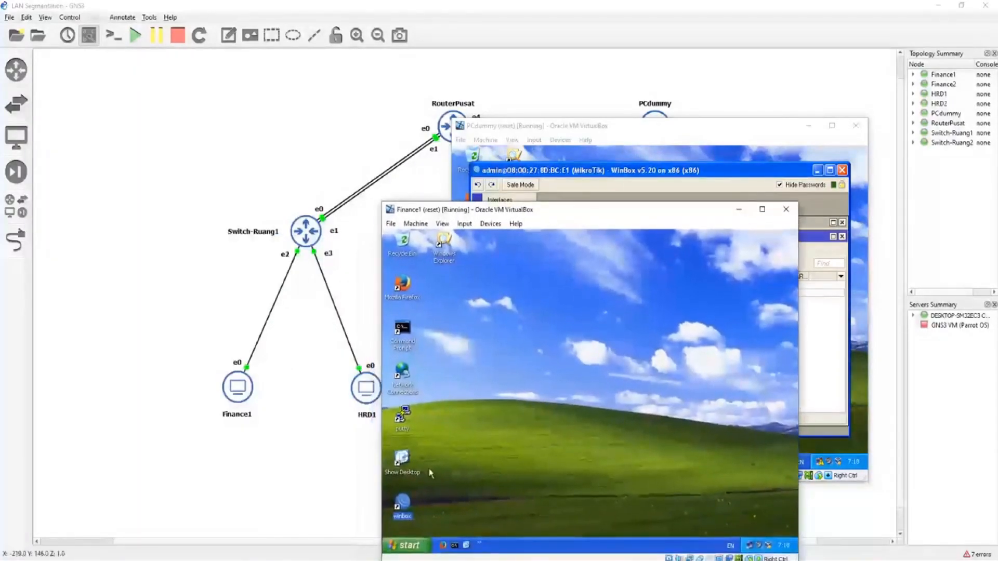
double_click(402, 503)
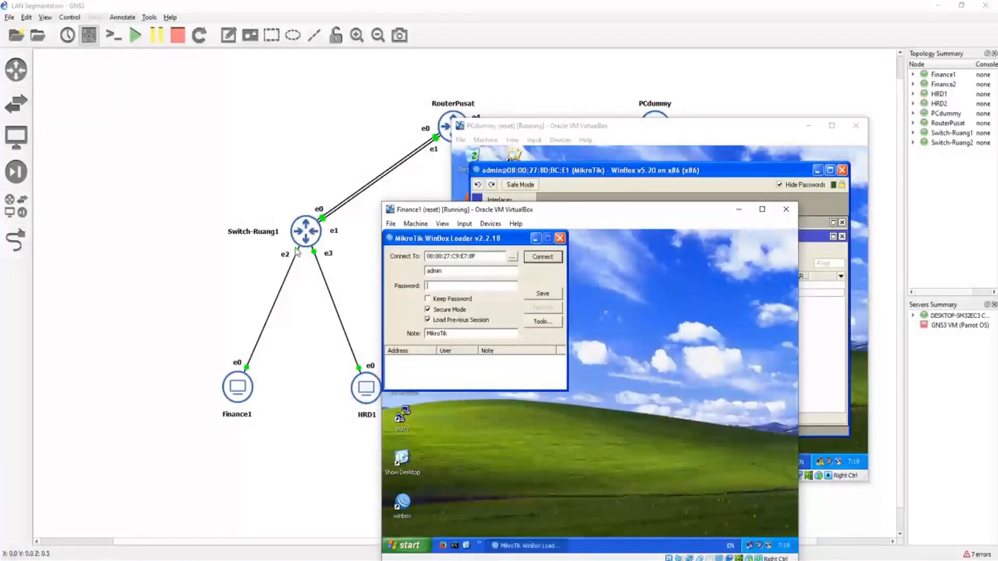
click(553, 258)
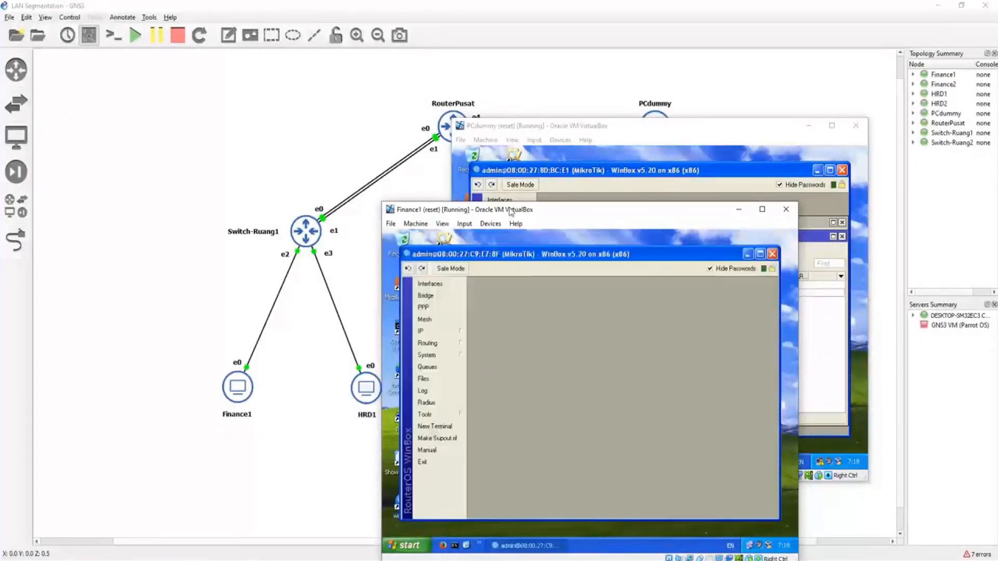
drag(512, 212, 395, 145)
Step: Create a bridge interface named br-finance on the switch connected to Finance1
click(333, 228)
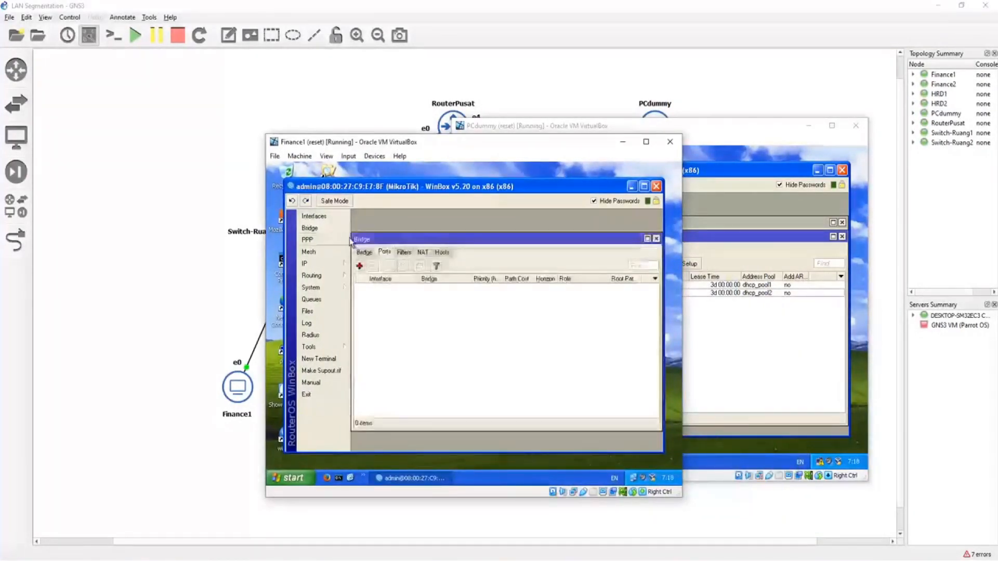
click(364, 252)
click(360, 266)
text(br-h)
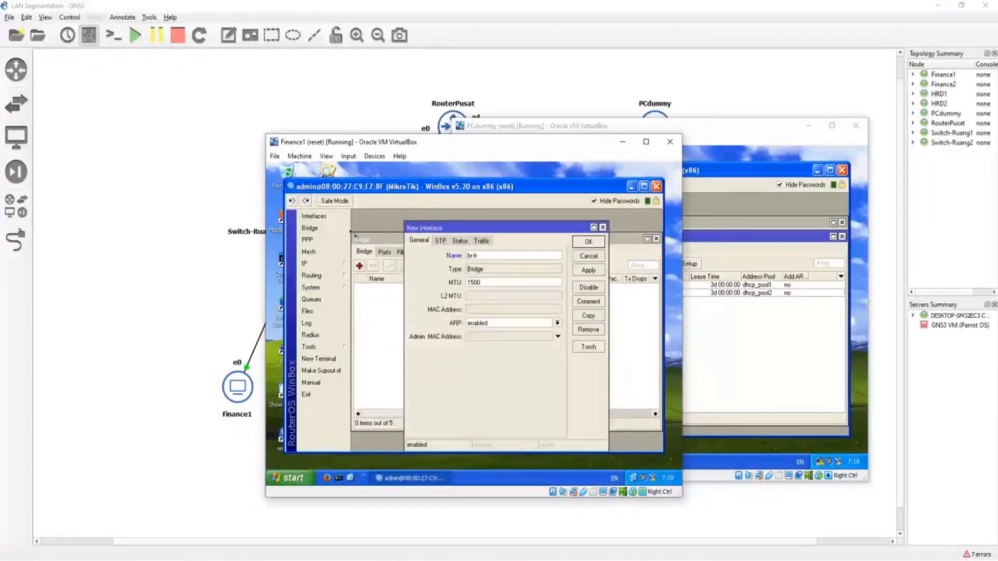
text(rnance)
click(589, 243)
Step: Create a second bridge interface named br-hrd on the switch connected to Finance1
click(360, 266)
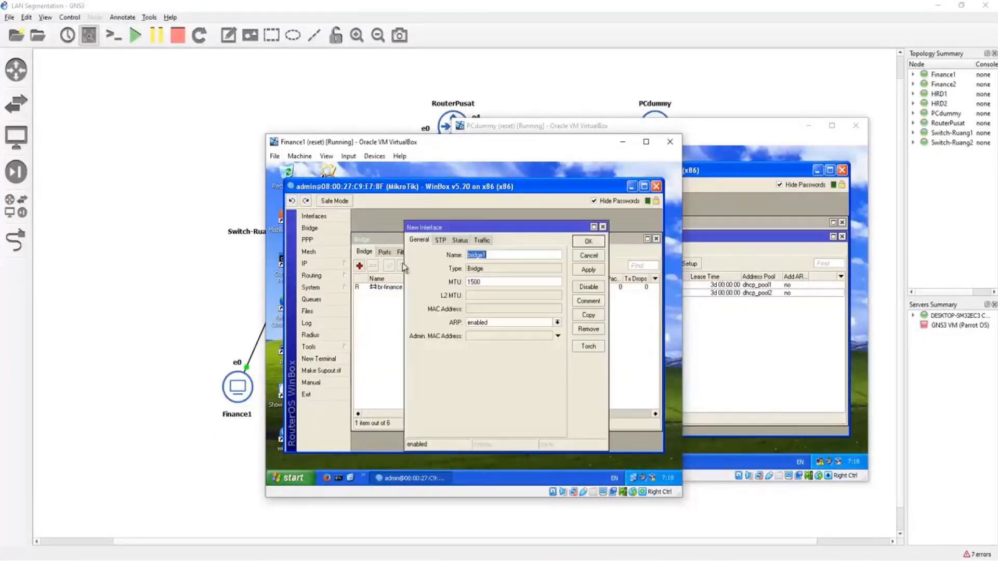
text(br-hrd)
click(592, 243)
Step: Add ether1 as a port of the br-finance bridge on the first switch
click(385, 254)
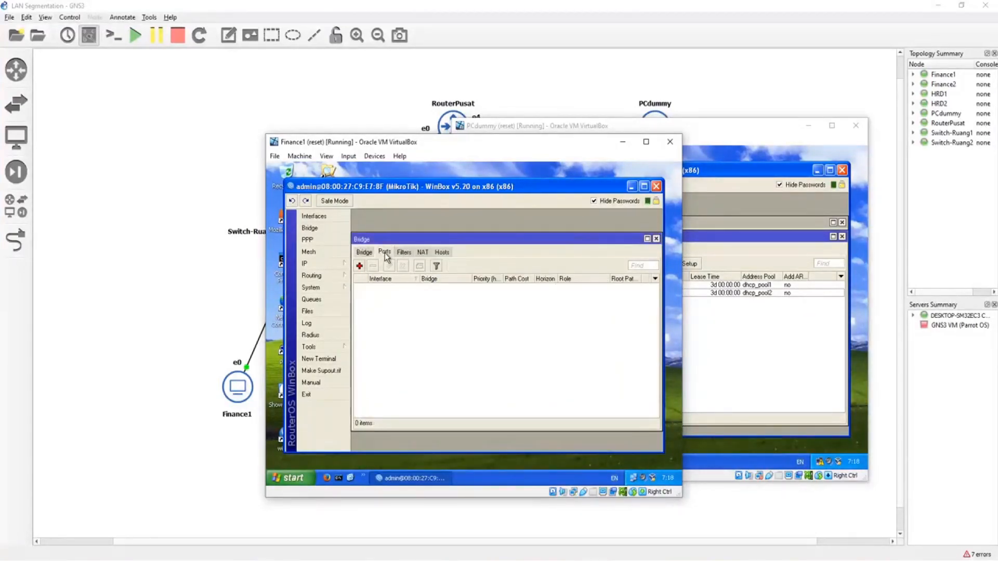
click(359, 266)
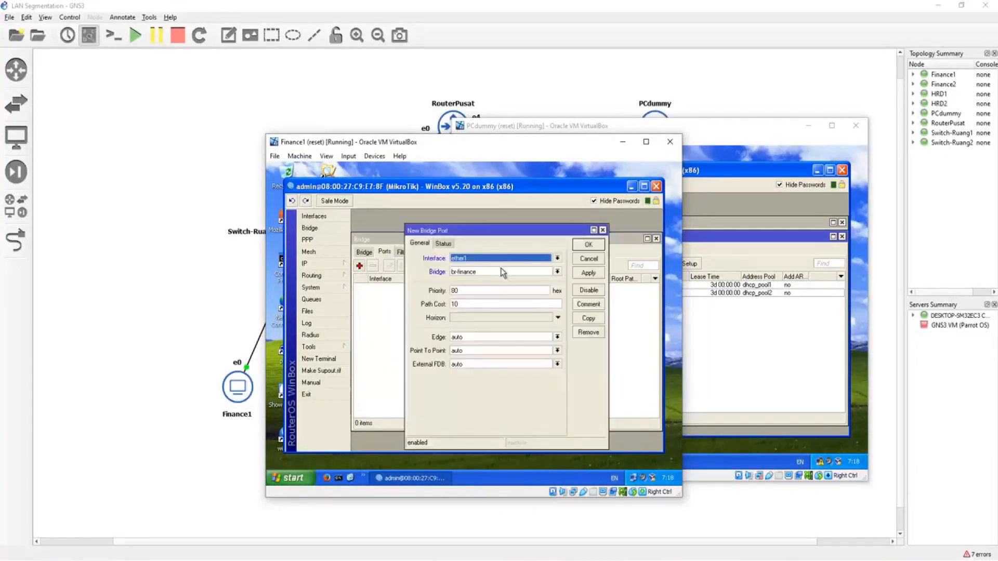
click(589, 244)
Step: Add ether2 as a port of the br-hrd bridge on the first switch
click(359, 266)
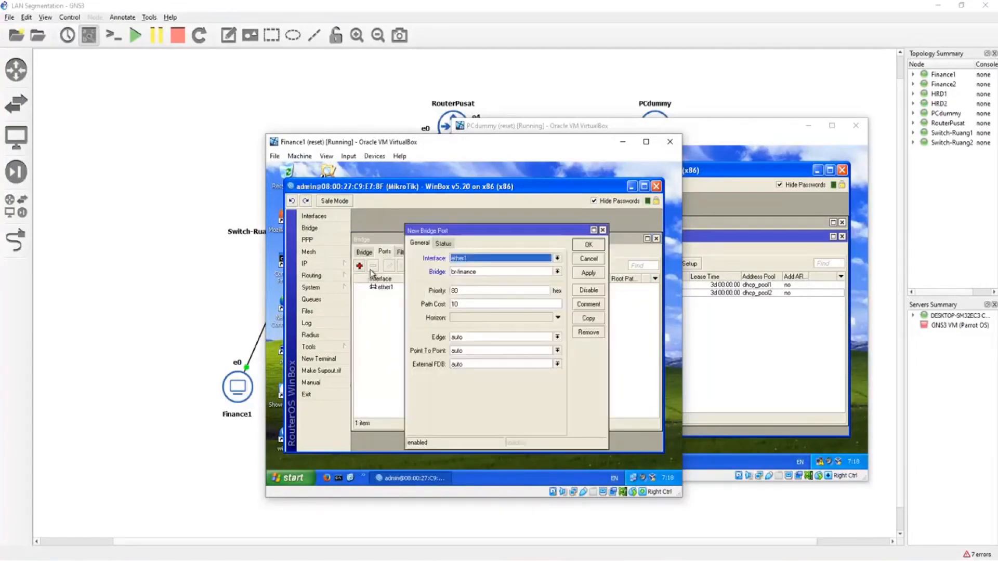
click(491, 274)
click(498, 260)
click(491, 261)
click(482, 274)
click(481, 274)
click(486, 287)
click(589, 244)
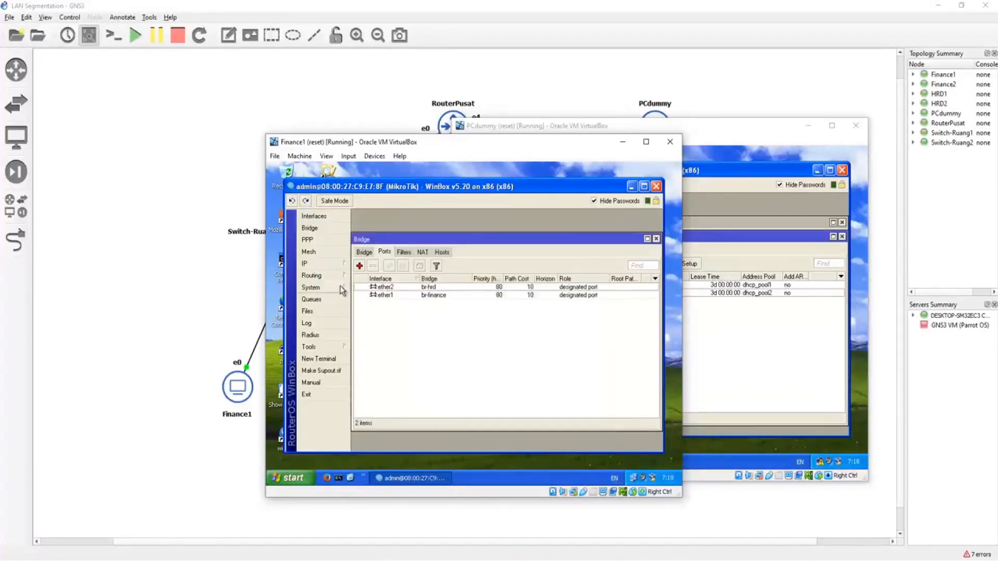
Step: Add ether3 as a port of the br-finance bridge on the first switch
click(359, 266)
click(464, 259)
click(466, 285)
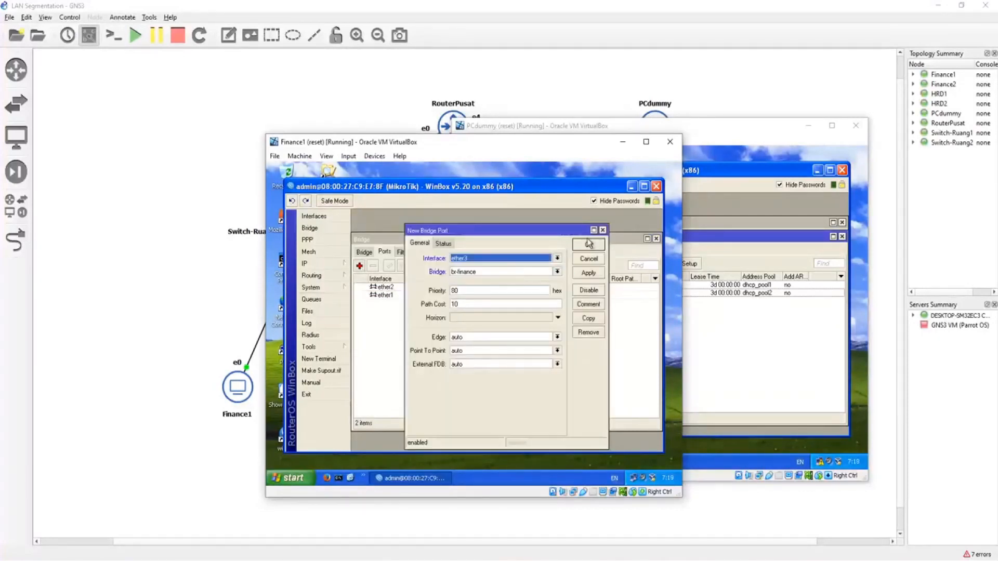
click(590, 245)
Step: Add ether4 as a port of the br-hrd bridge on the first switch
click(359, 266)
click(465, 259)
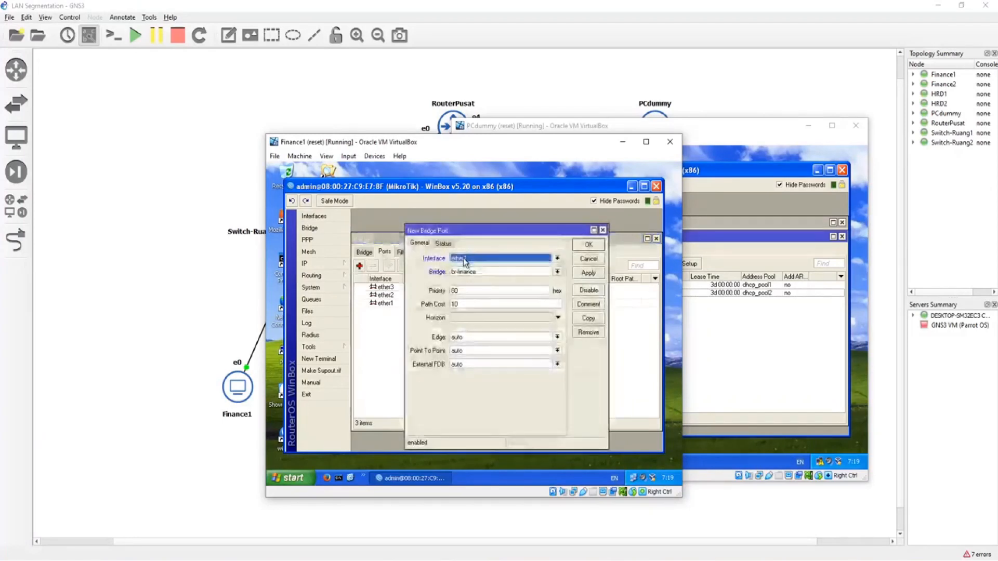
click(459, 288)
click(558, 272)
click(486, 287)
click(586, 246)
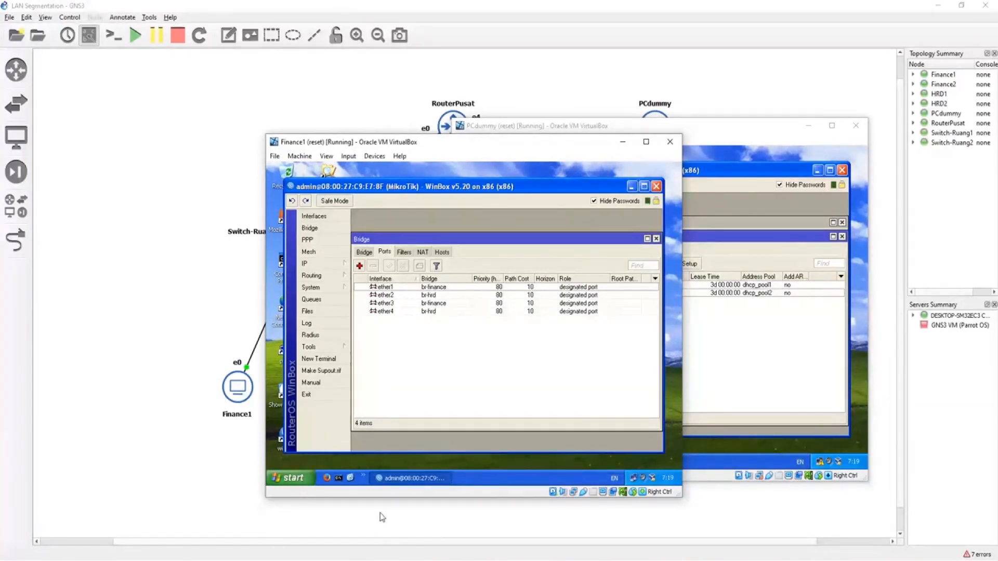
Step: Switch to the Finance2 virtual machine and connect to its MikroTik switch with WinBox
drag(564, 143, 357, 168)
drag(643, 130, 673, 167)
click(657, 106)
mouse_move(438, 560)
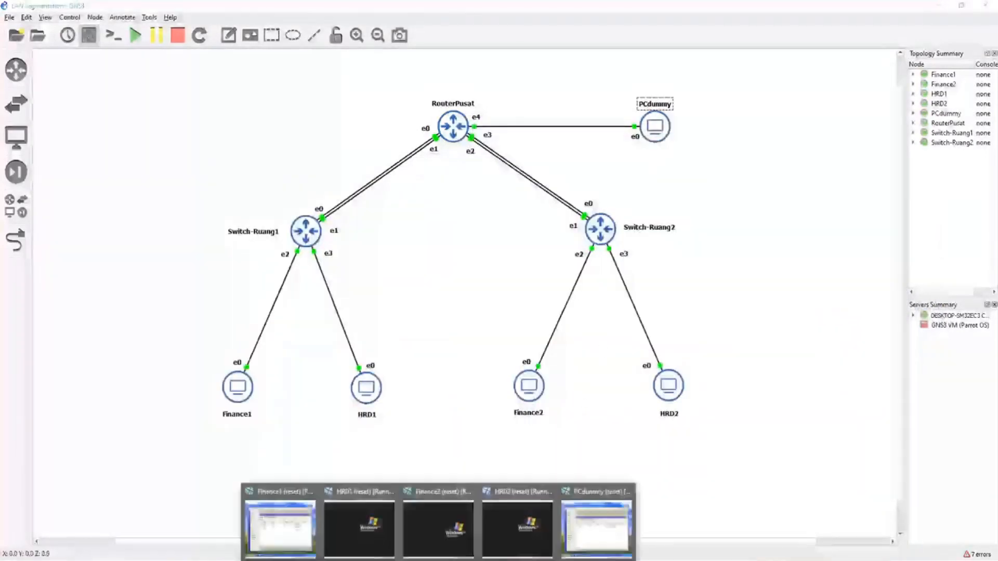
click(439, 527)
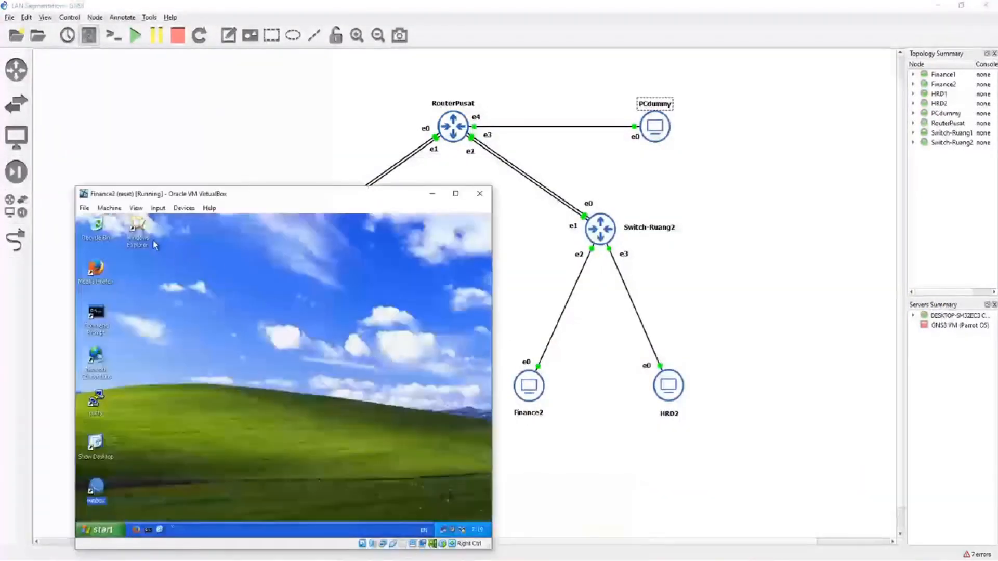
drag(161, 194, 571, 123)
double_click(505, 421)
click(645, 168)
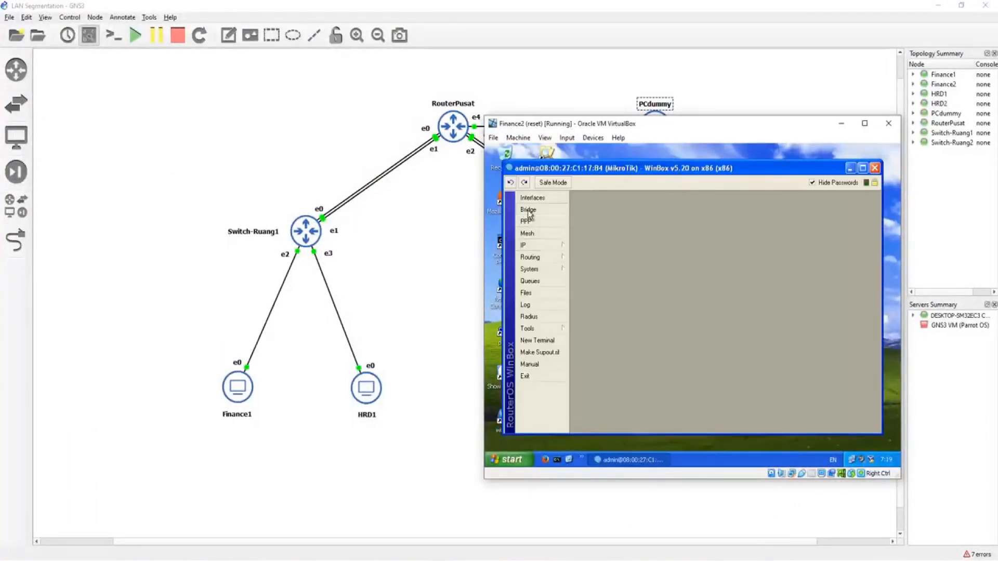
Step: Create a bridge interface named br-finance on the switch connected to Finance2
click(529, 210)
click(583, 234)
click(578, 248)
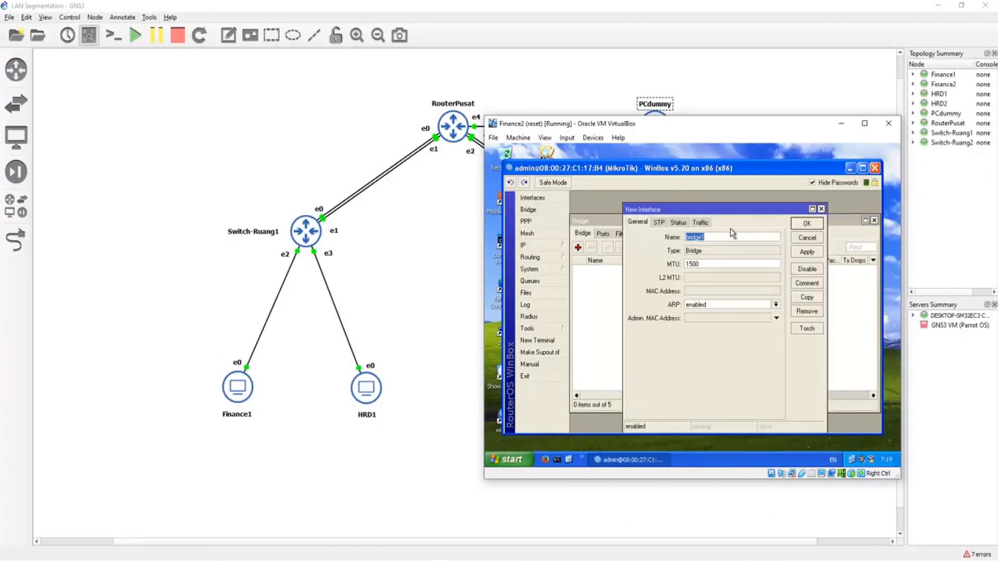
text(br)
key(Return)
Step: Create a second bridge interface named br-hrd on the switch connected to Finance2
click(579, 248)
key(BackSpace)
text(br-hrd)
key(Return)
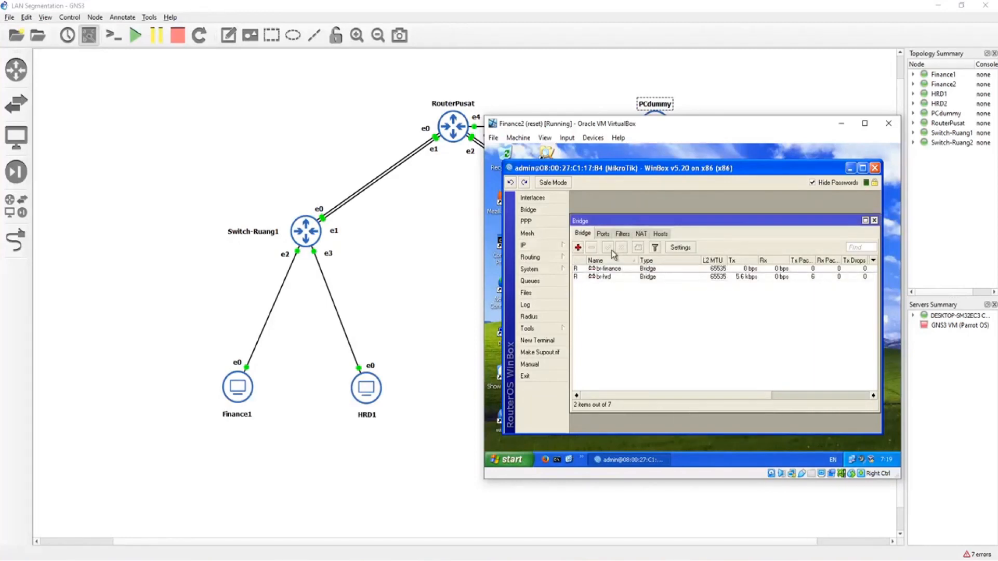
Step: Add ether1 as a port of the br-finance bridge on the second switch
click(603, 233)
click(578, 248)
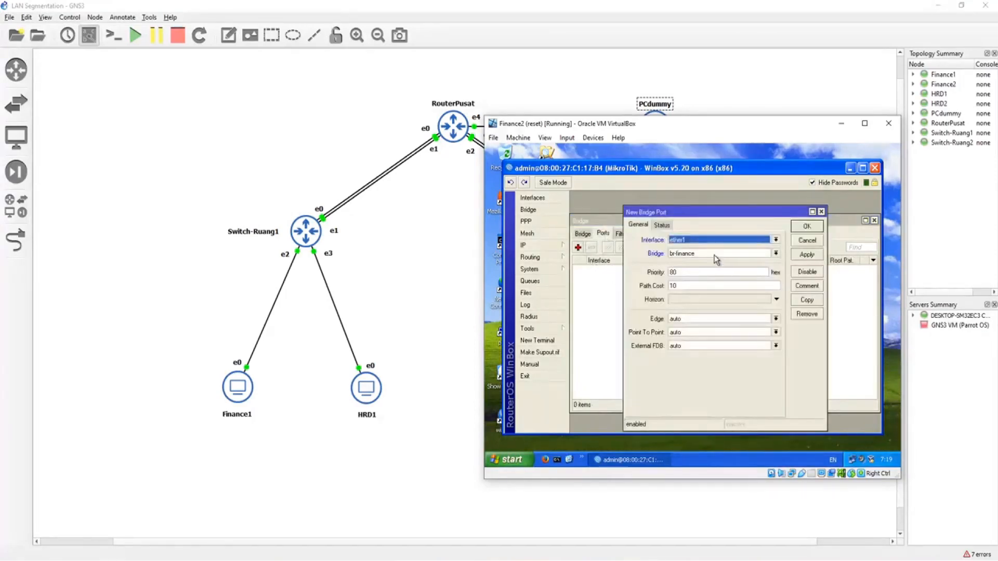
click(806, 227)
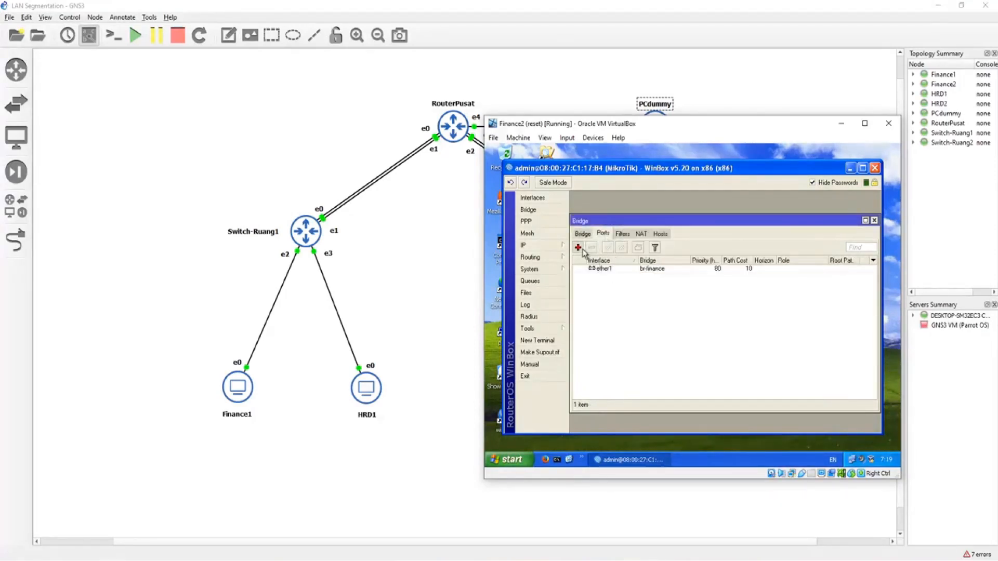
Step: Add ether2 as a port of the br-hrd bridge on the second switch
click(579, 248)
click(734, 252)
click(720, 268)
click(747, 243)
click(734, 263)
click(694, 254)
click(694, 263)
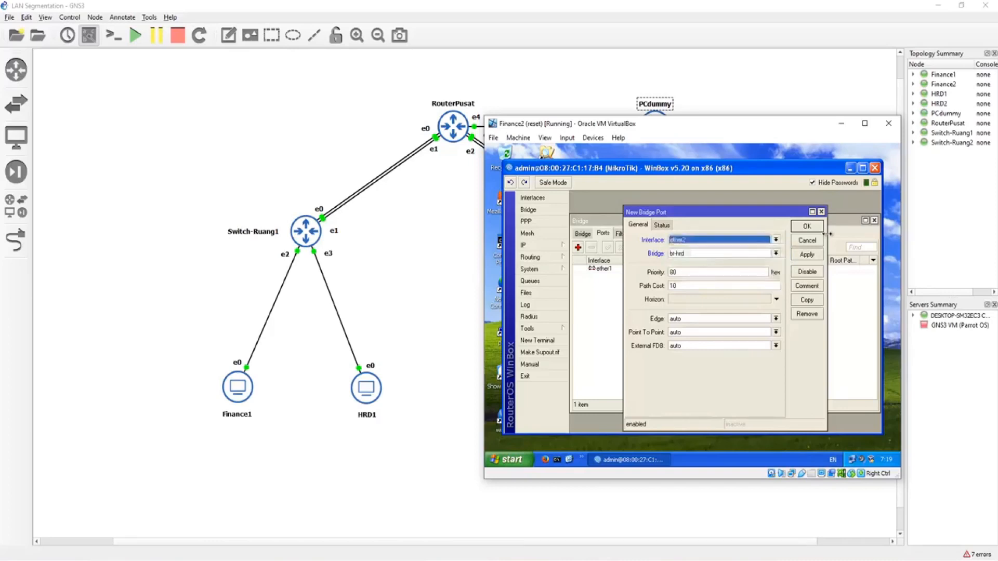
click(806, 227)
Step: Add ether3 as a port of the br-finance bridge on the second switch
click(578, 248)
click(694, 253)
click(694, 269)
click(700, 240)
click(700, 258)
click(701, 241)
click(695, 264)
click(700, 253)
click(697, 262)
click(807, 226)
Step: Add ether4 as a port of the br-hrd bridge on the second switch
click(578, 248)
click(717, 240)
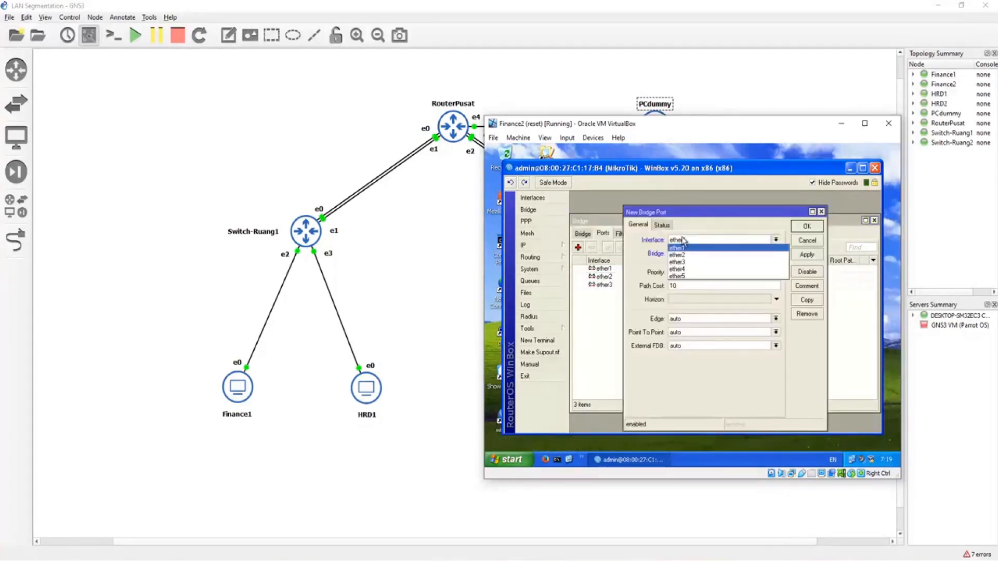
click(687, 268)
click(697, 253)
click(695, 268)
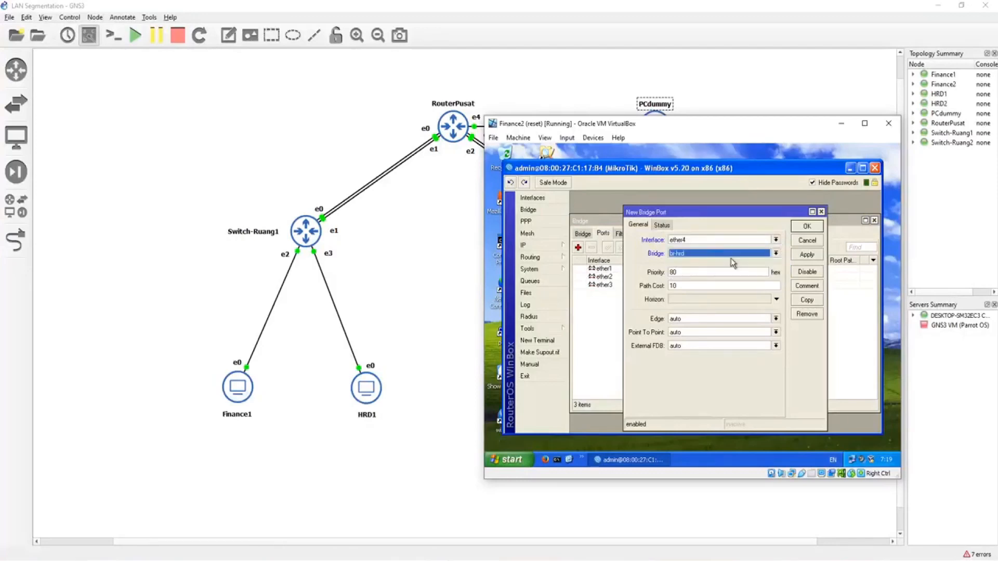
click(808, 228)
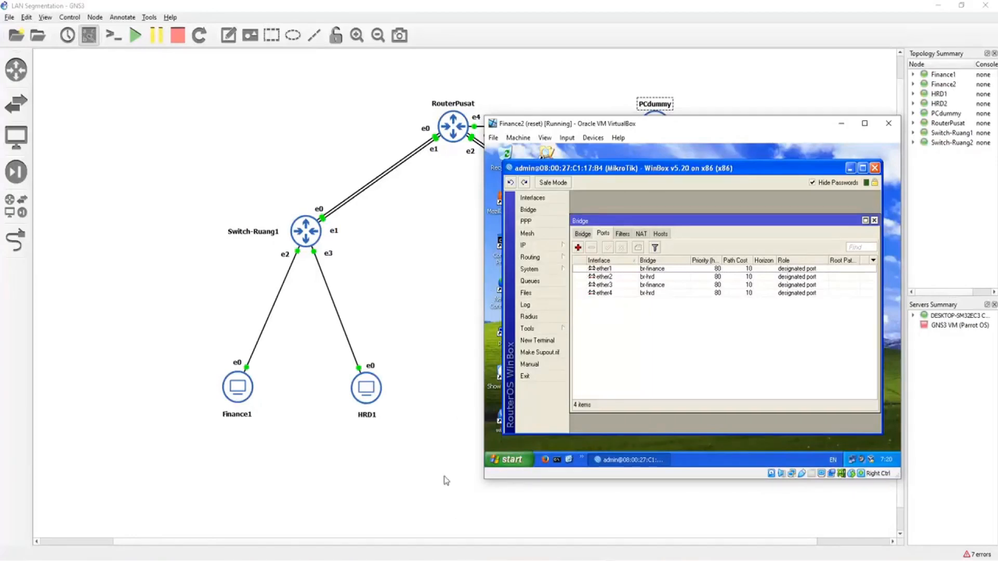
Step: Check the IP configuration of the Finance1 virtual machine by running ipconfig in its Command Prompt
click(440, 560)
click(285, 518)
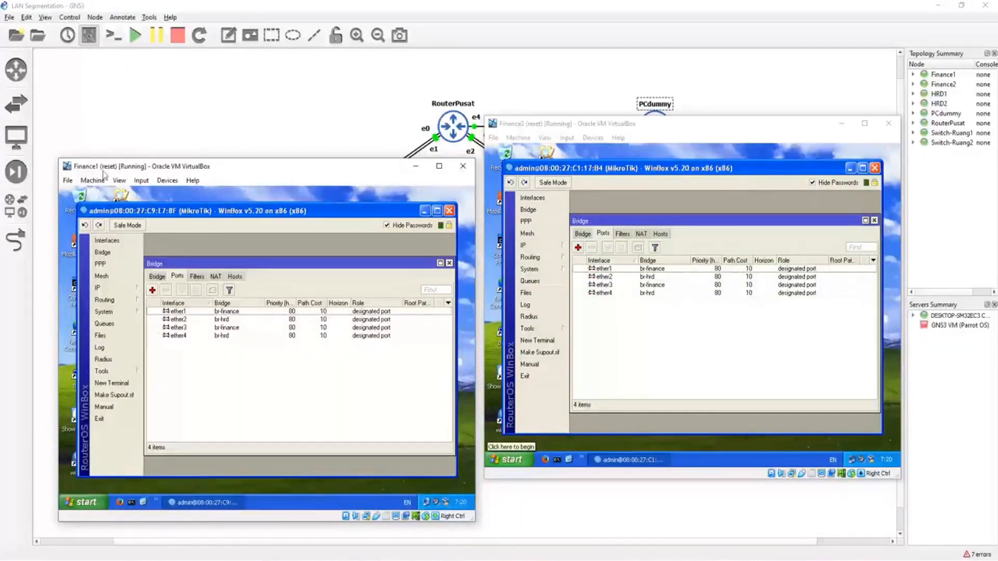
click(131, 503)
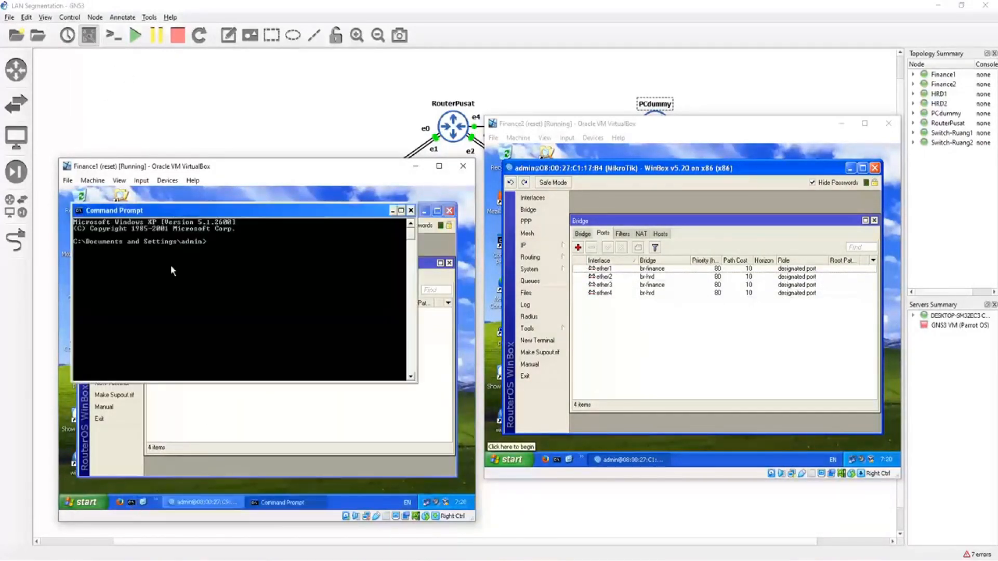
text(ipf)
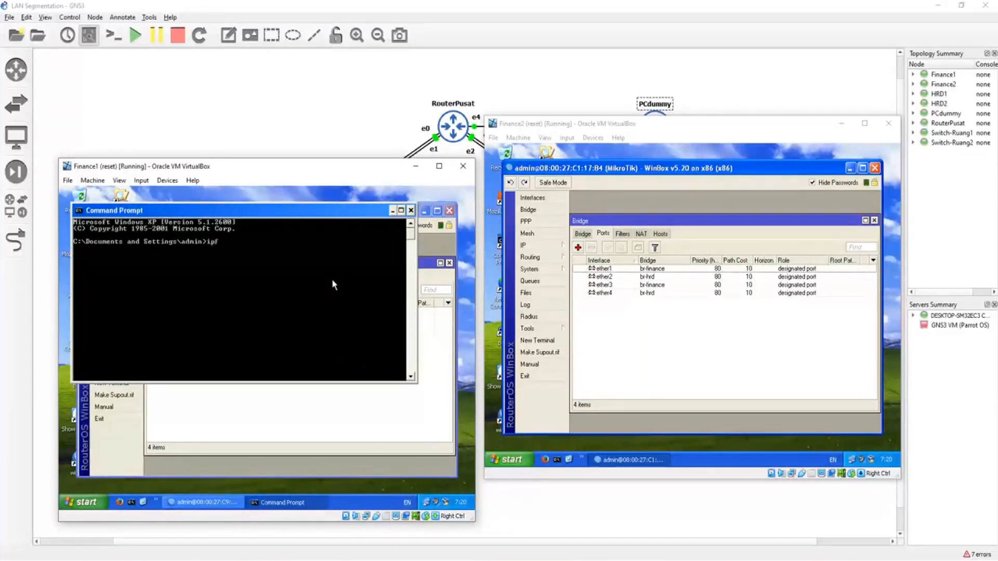
key(BackSpace)
text(config)
key(Return)
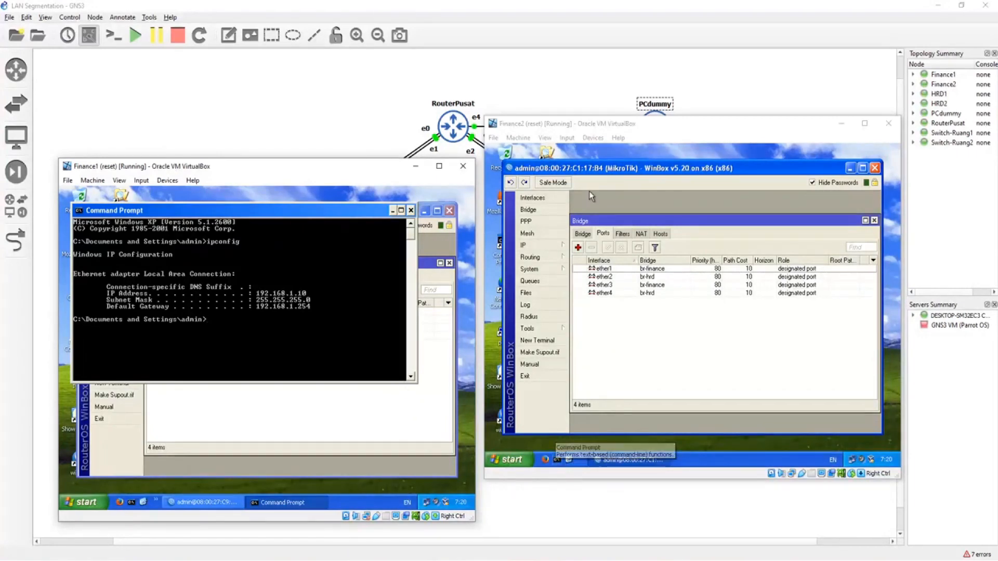
Step: Check the IP configuration of the Finance2 virtual machine by running ipconfig in its Command Prompt
click(582, 124)
click(556, 460)
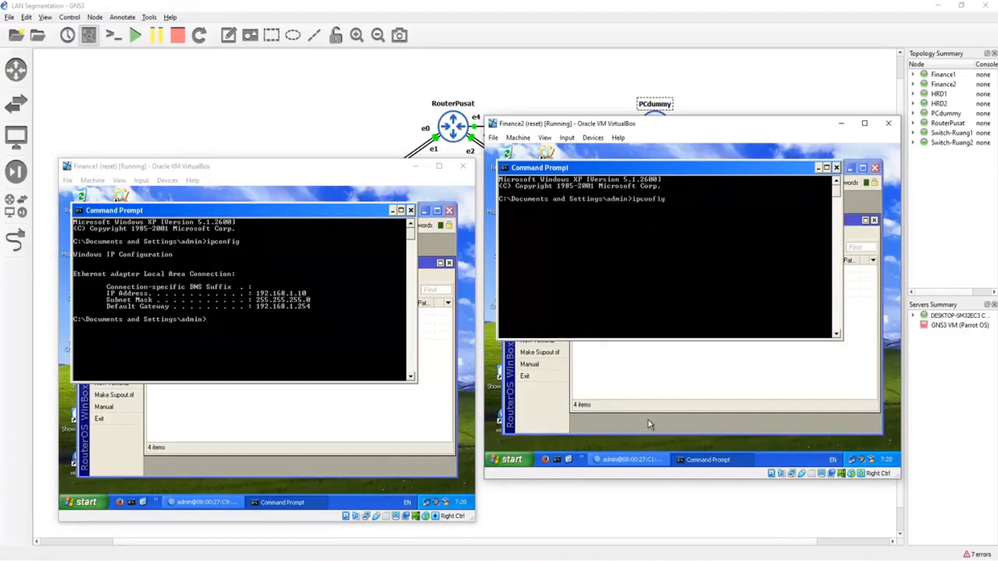
text(ipconfig)
key(Return)
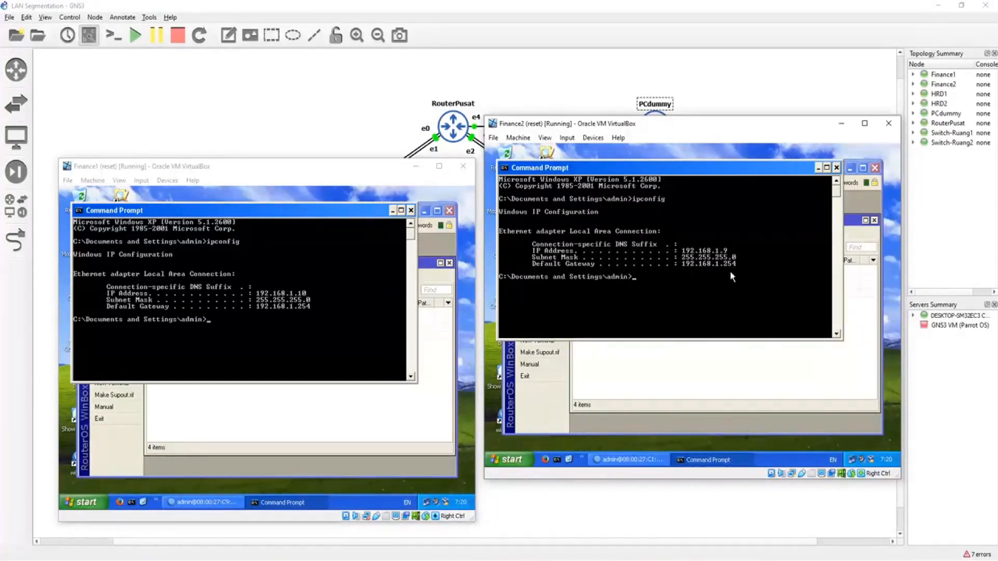
Step: Check the IP configuration of the HRD1 virtual machine by running ipconfig in its Command Prompt
click(440, 560)
click(357, 526)
click(92, 428)
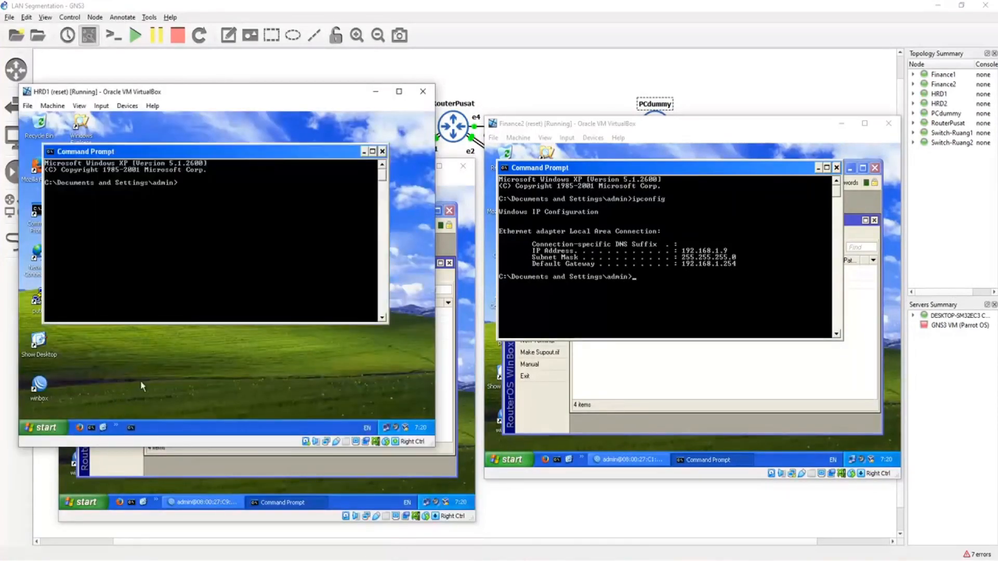
text(ipconfig)
key(Return)
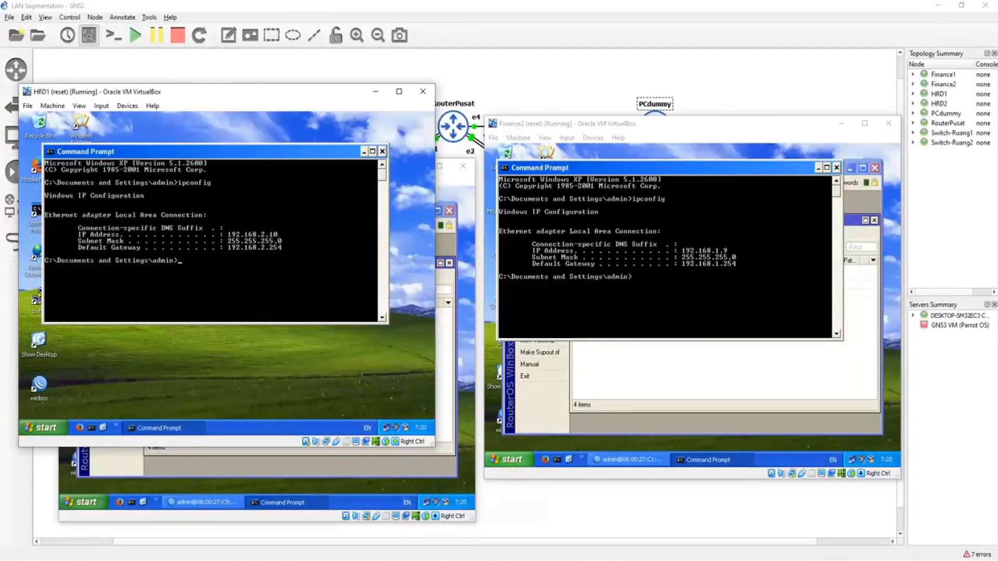
Step: Check the IP configuration of the HRD2 virtual machine by running ipconfig in its Command Prompt
click(516, 533)
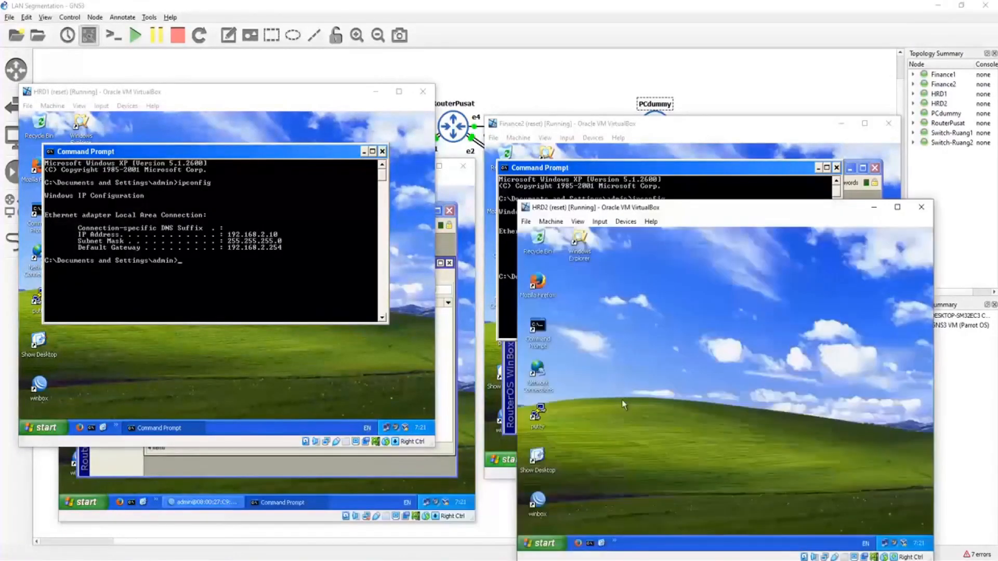
click(591, 544)
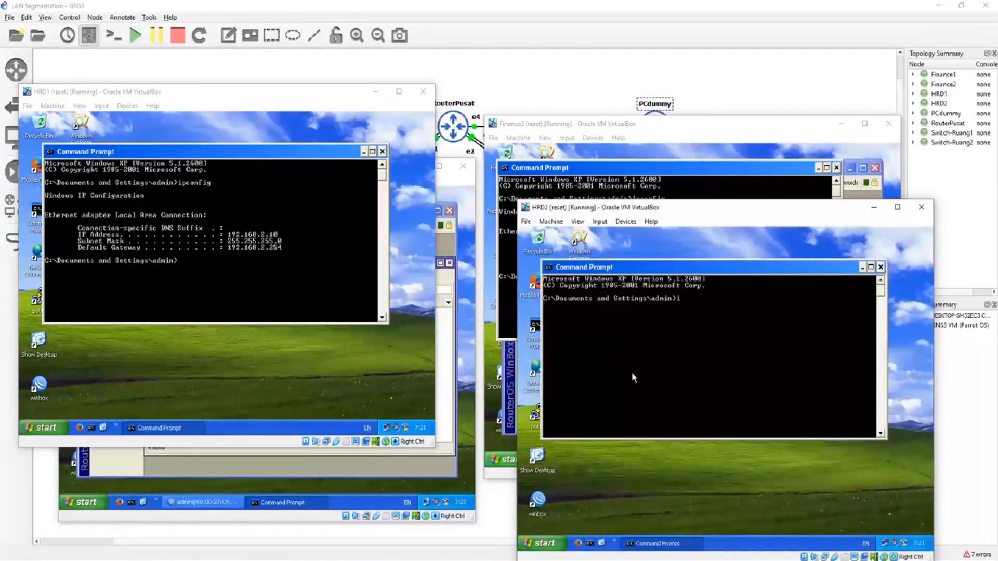
text(ipconfig)
key(Return)
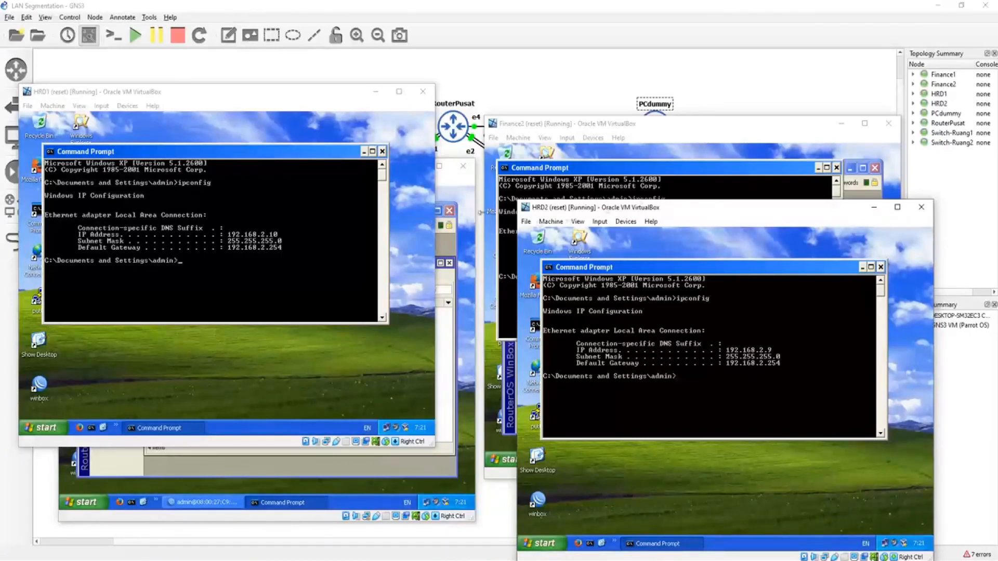
Step: In the VLAN Segmentation project, move HRD_2 and Finance_2 slightly apart and up, in line with the Finance_1 and HRD_1 nodes
click(784, 4)
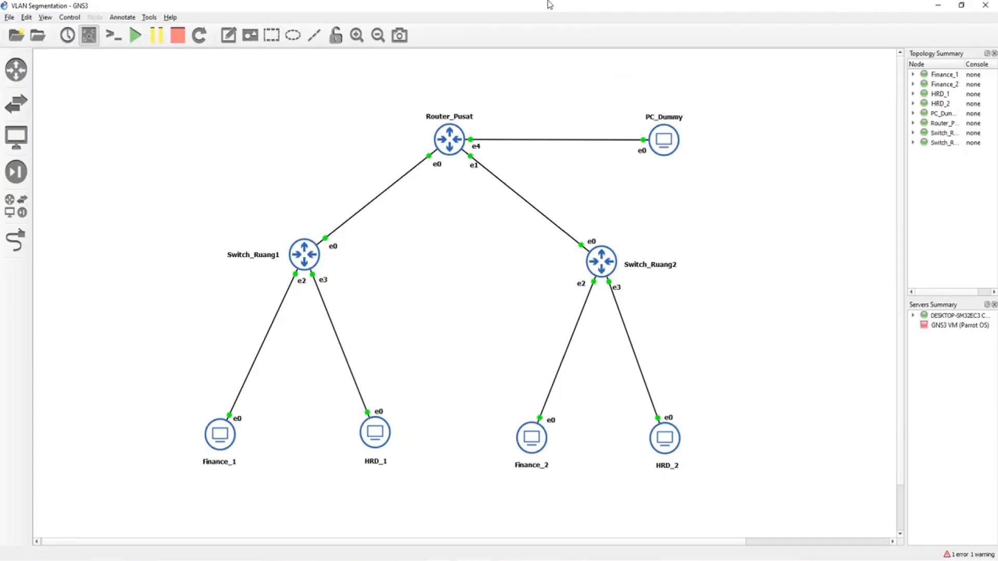
drag(627, 395, 689, 478)
drag(667, 441, 676, 438)
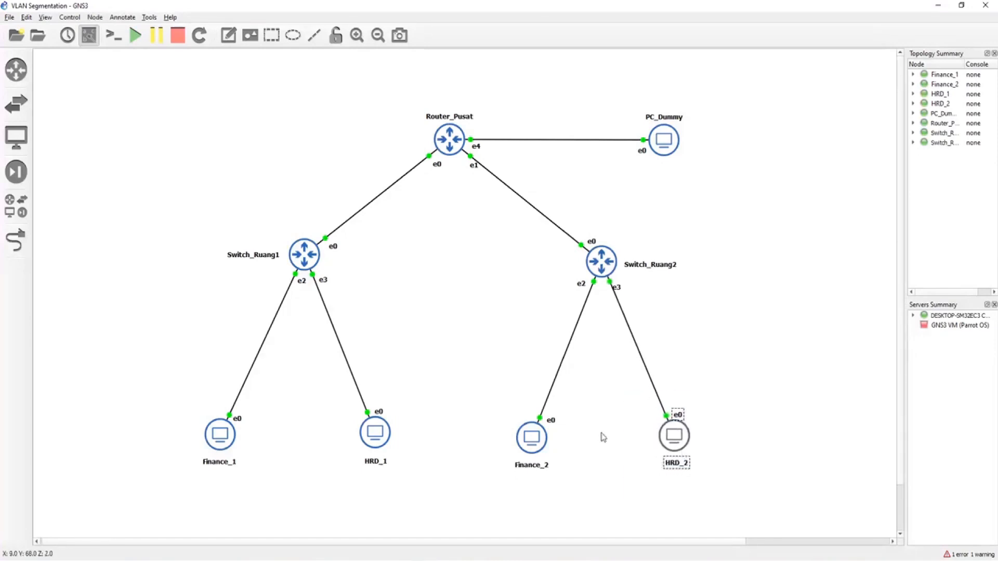
click(601, 429)
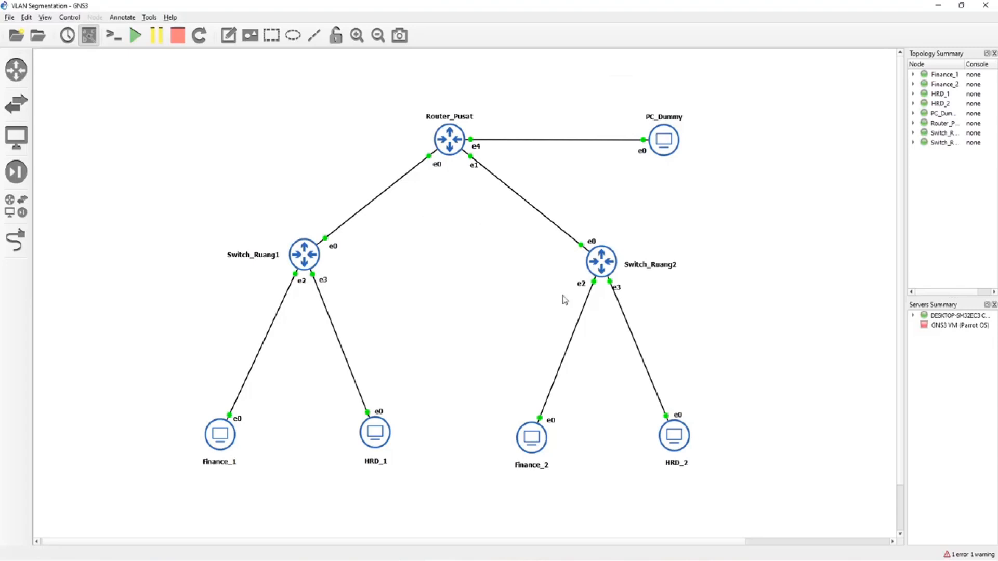
drag(619, 399, 735, 489)
drag(675, 446, 688, 443)
click(619, 450)
drag(604, 386, 528, 442)
click(582, 438)
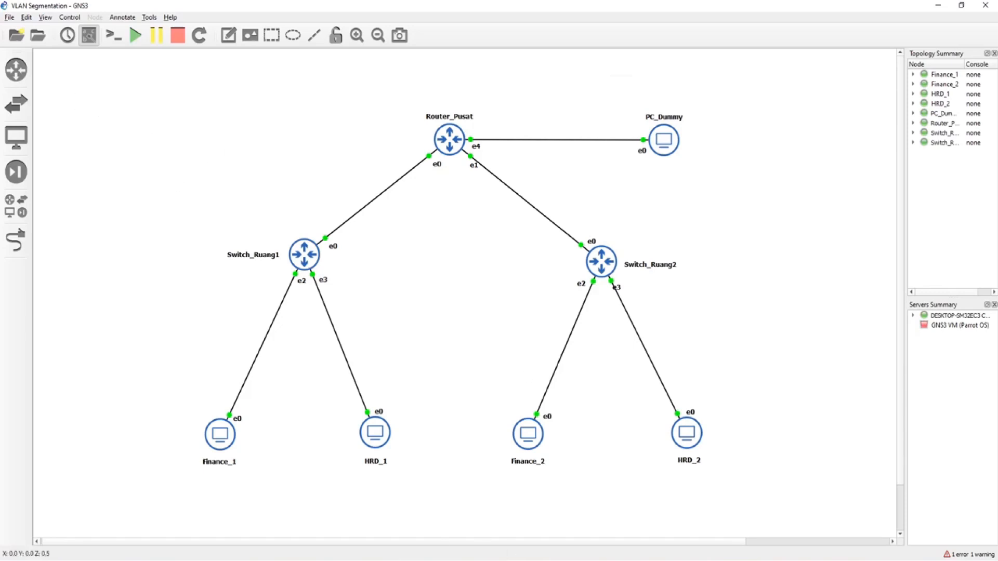
Step: Connect to the central router with WinBox from the PC_Dummy virtual machine
click(438, 560)
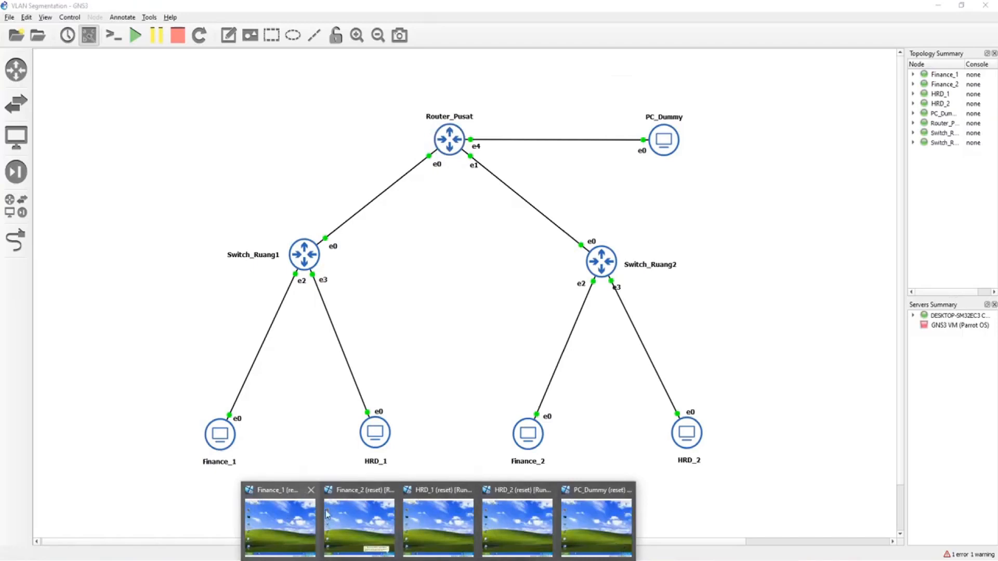
click(593, 526)
double_click(573, 412)
click(714, 163)
drag(771, 117, 746, 140)
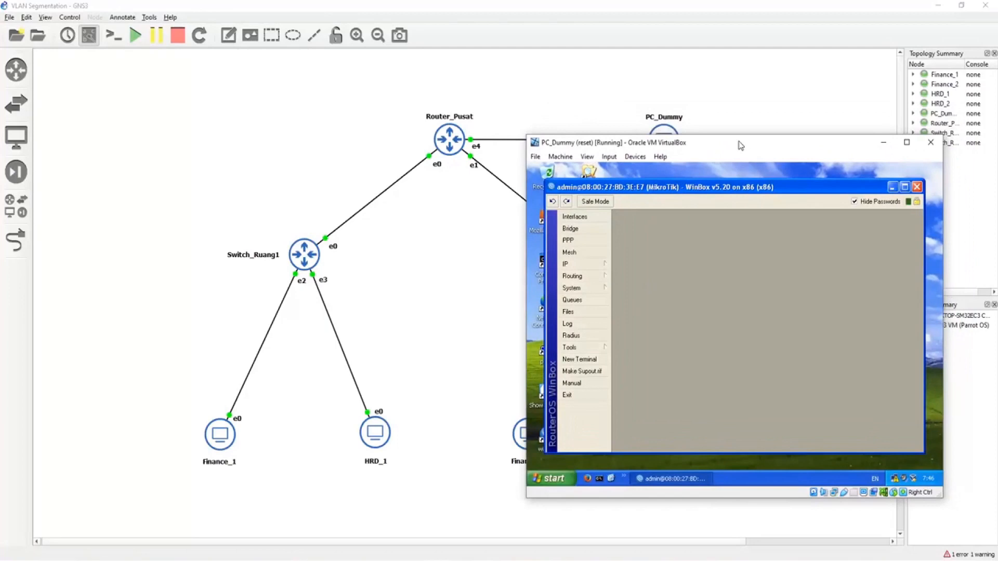
Step: Create a VLAN interface named vlan100-finance1 with VLAN ID 100 on ether1 of the central router
click(600, 219)
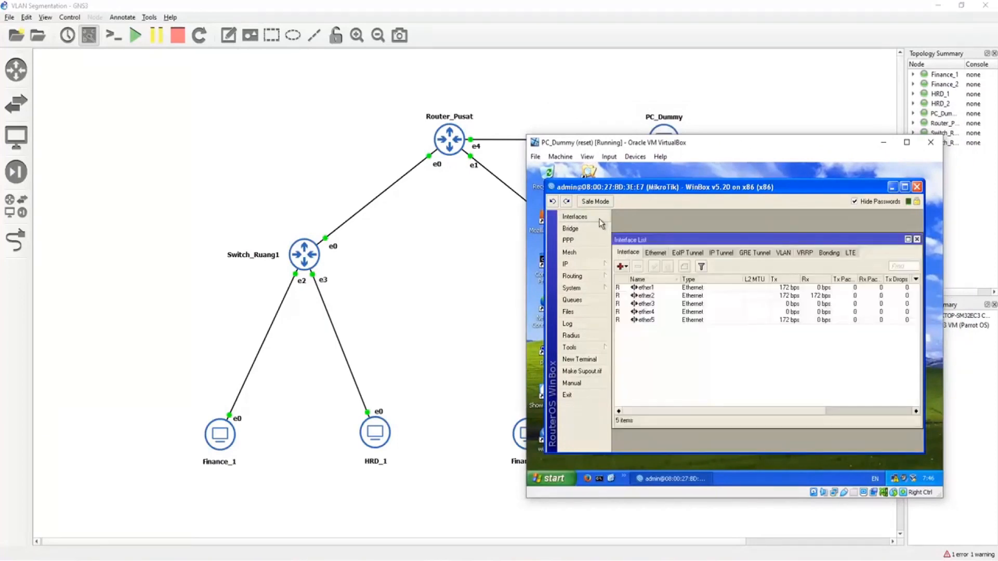
click(652, 288)
click(624, 267)
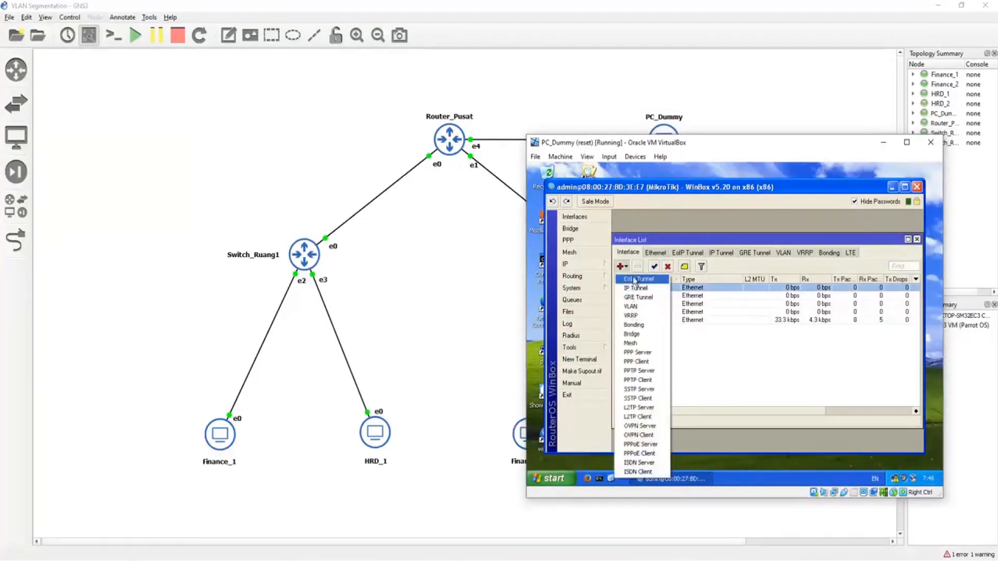
click(631, 306)
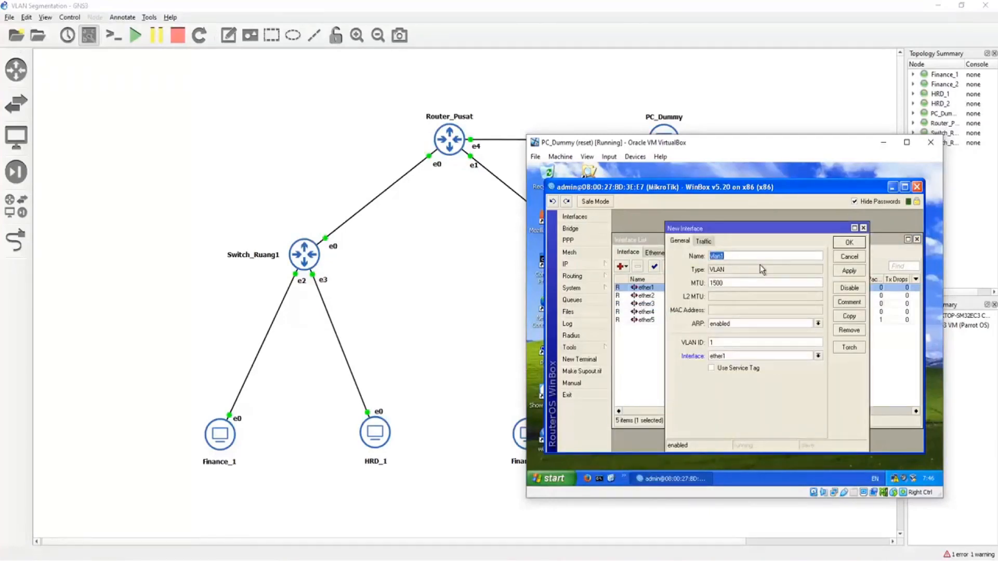
text(vlan1100)
click(731, 343)
text(00)
click(849, 242)
Step: Create a VLAN interface named vlan200-hrd1 with VLAN ID 200 on ether1 of the central router
click(622, 266)
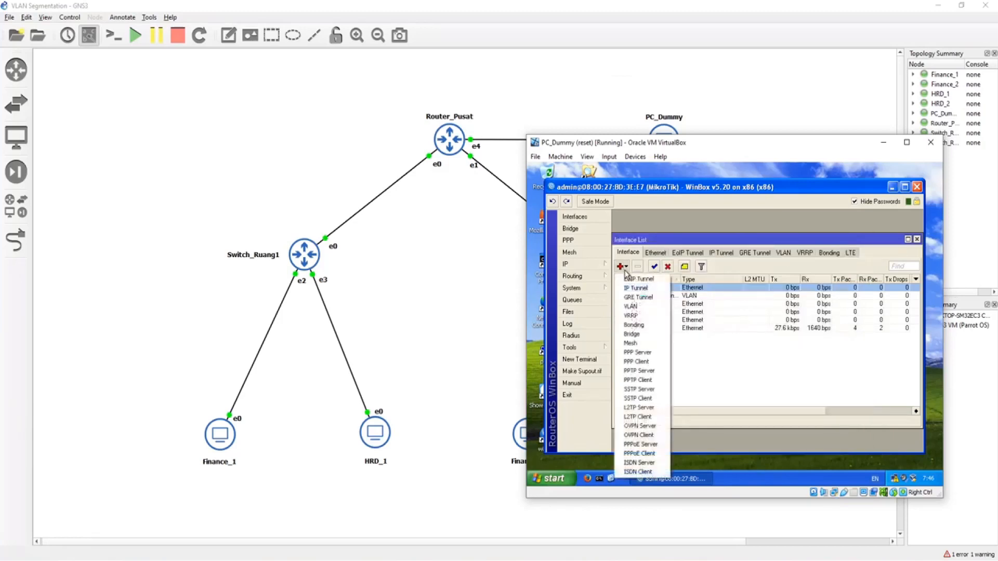
click(648, 307)
click(726, 255)
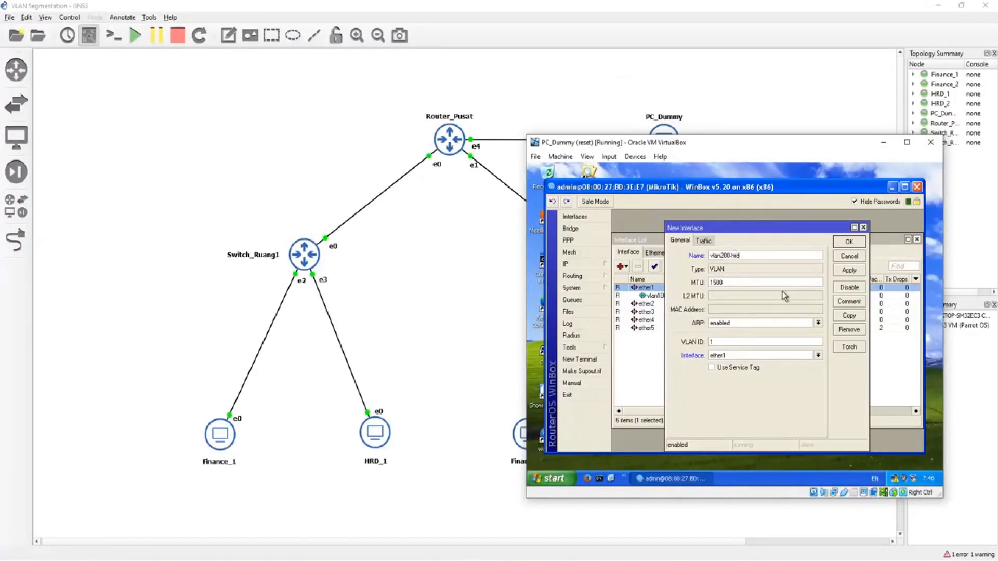
drag(715, 342, 704, 343)
click(849, 243)
Step: Create a VLAN interface named vlan100-finance2 with VLAN ID 100 on ether2 of the central router
click(644, 313)
click(623, 267)
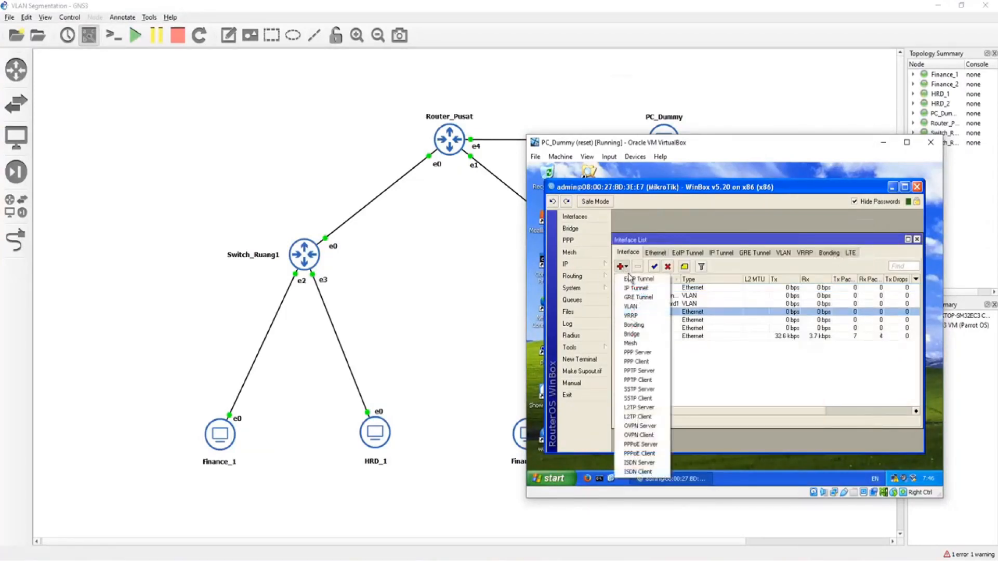
click(639, 390)
click(735, 256)
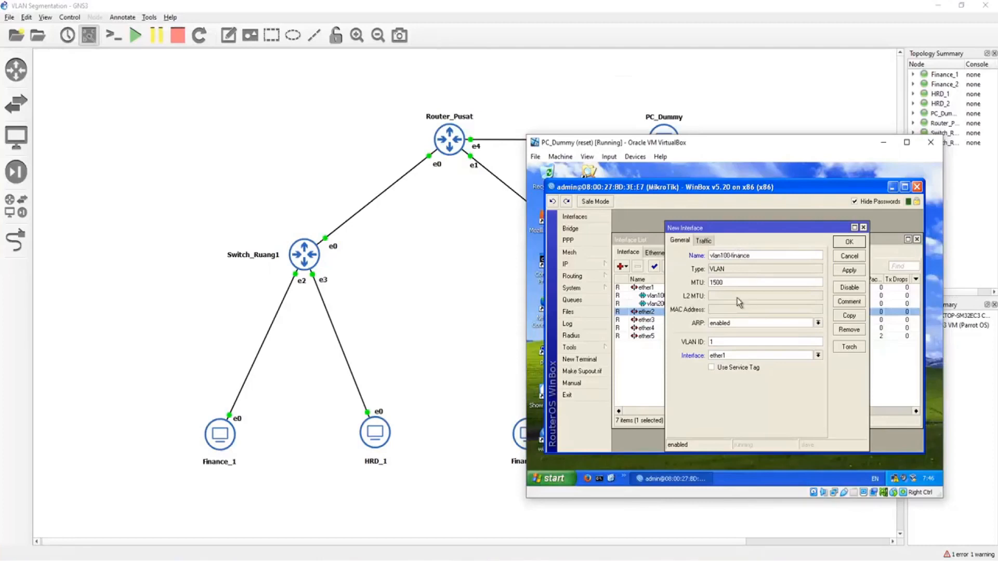
text(2)
click(723, 355)
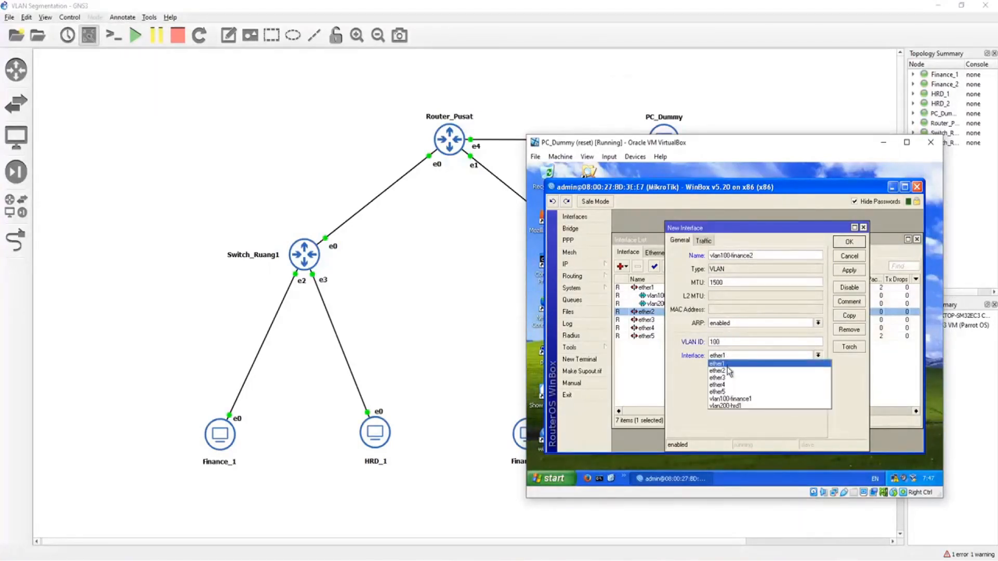
click(727, 370)
click(849, 242)
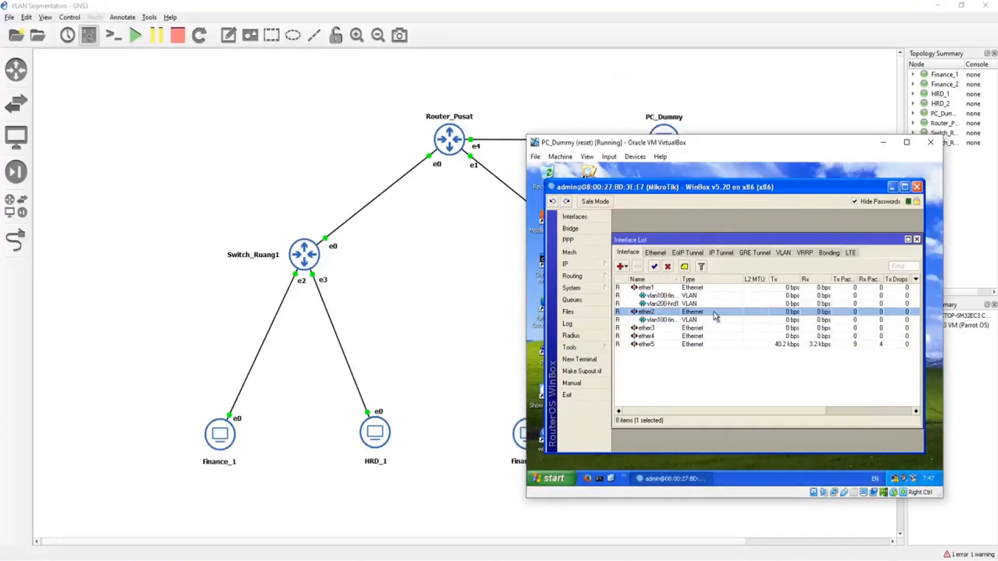
Step: Create a VLAN interface named vlan200-hrd2 with VLAN ID 200 on ether2 of the central router
click(621, 266)
click(643, 310)
click(726, 256)
key(BackSpace)
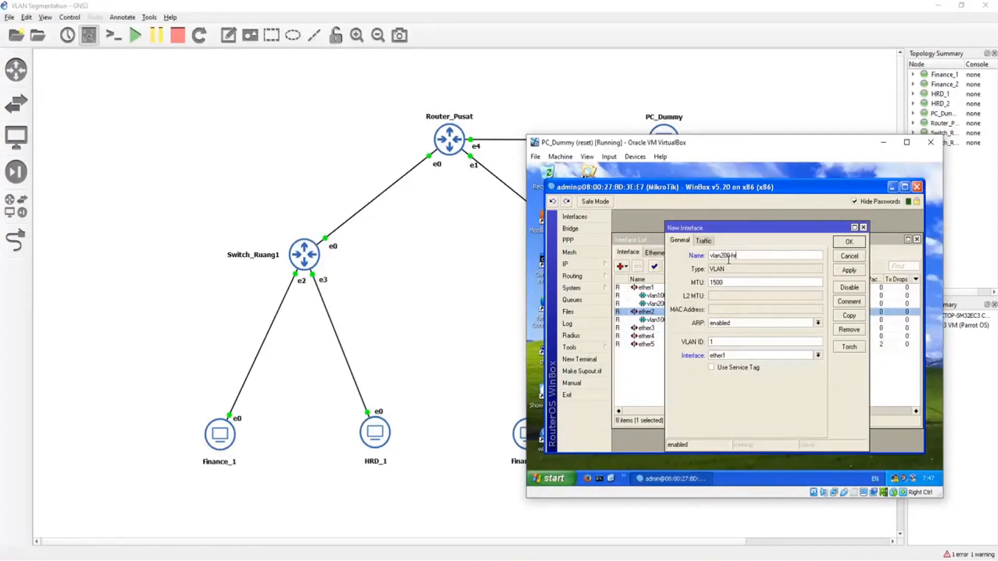
click(717, 357)
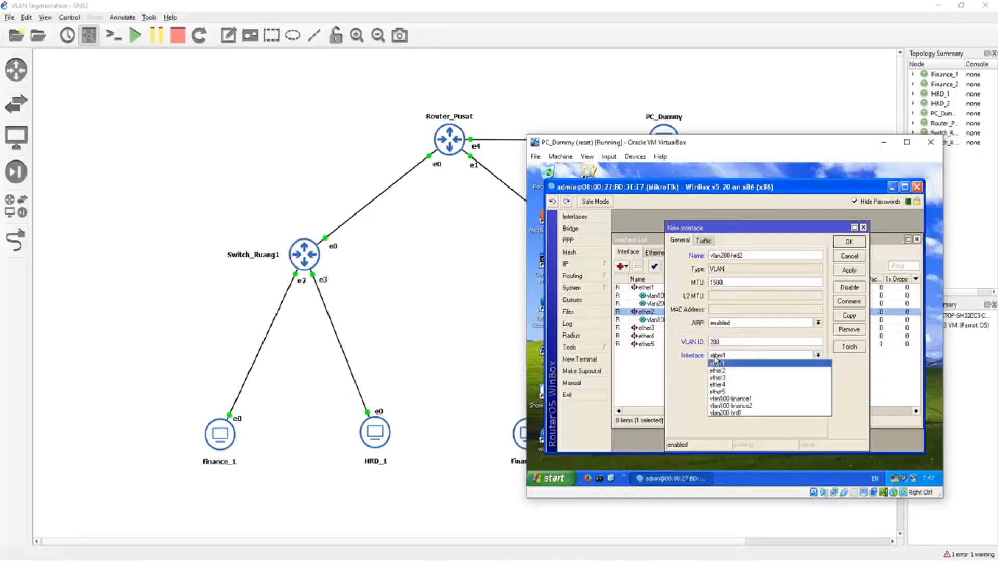
click(728, 379)
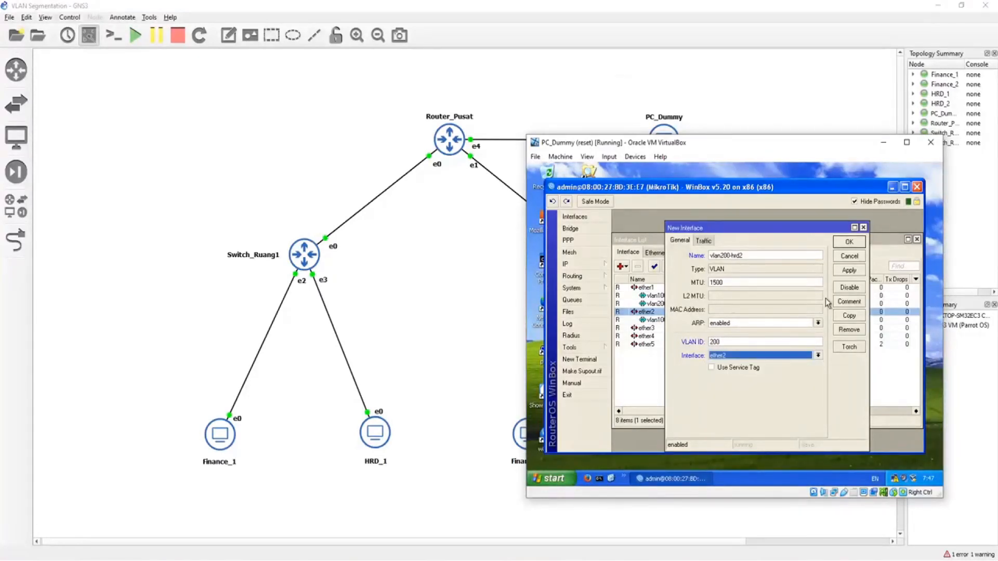
click(848, 243)
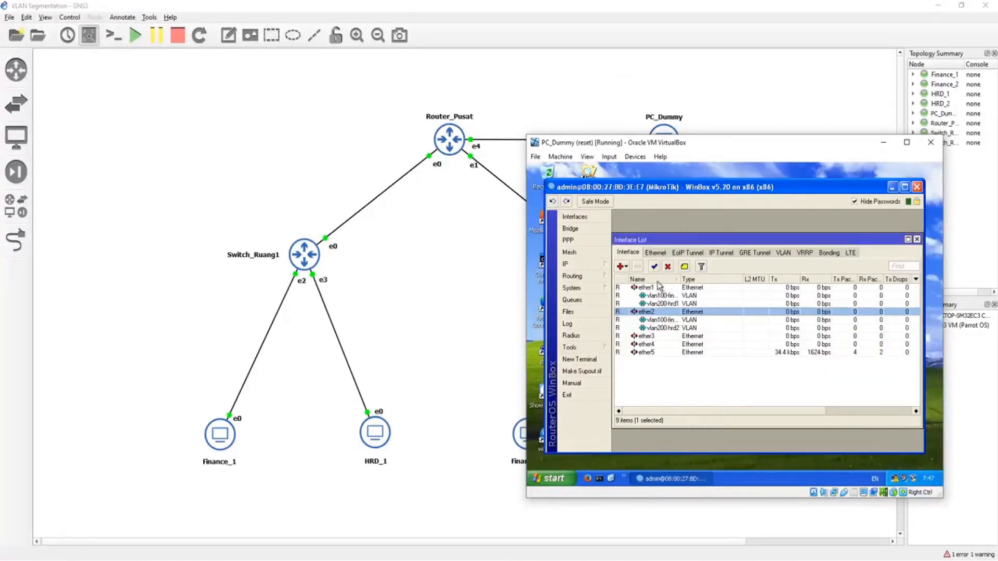
Step: Add a bridge named br-finance on the central router
drag(718, 145, 631, 133)
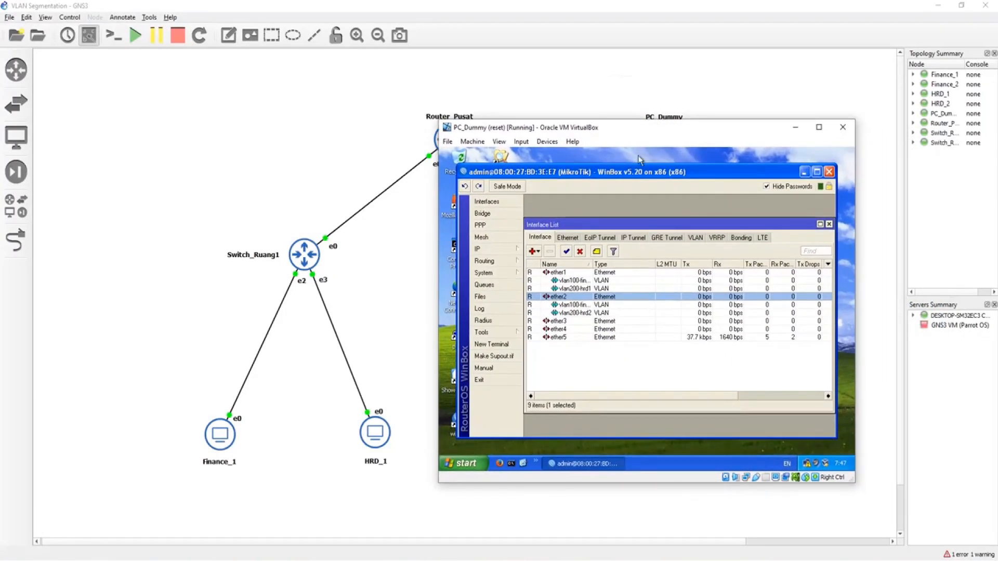
click(508, 214)
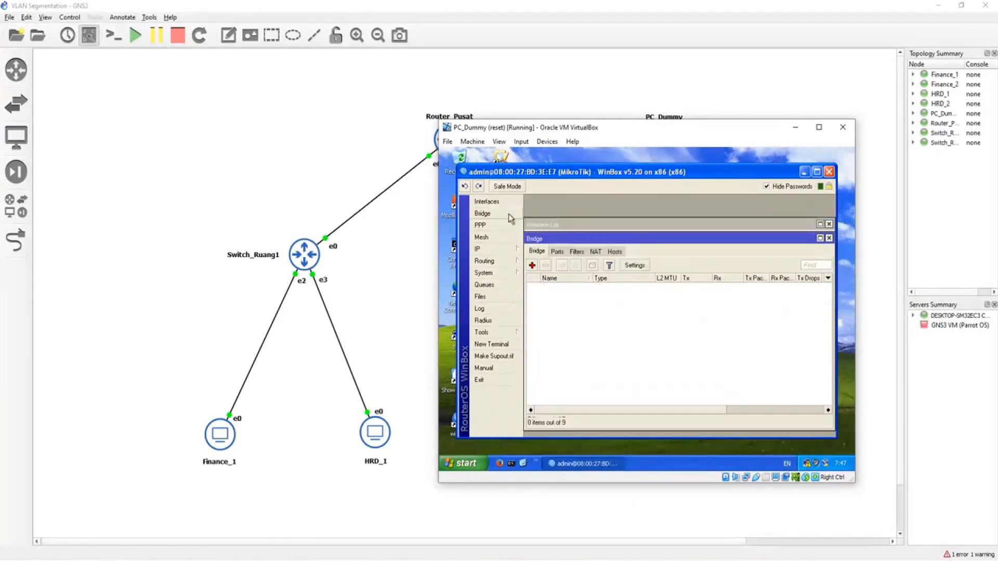
click(532, 266)
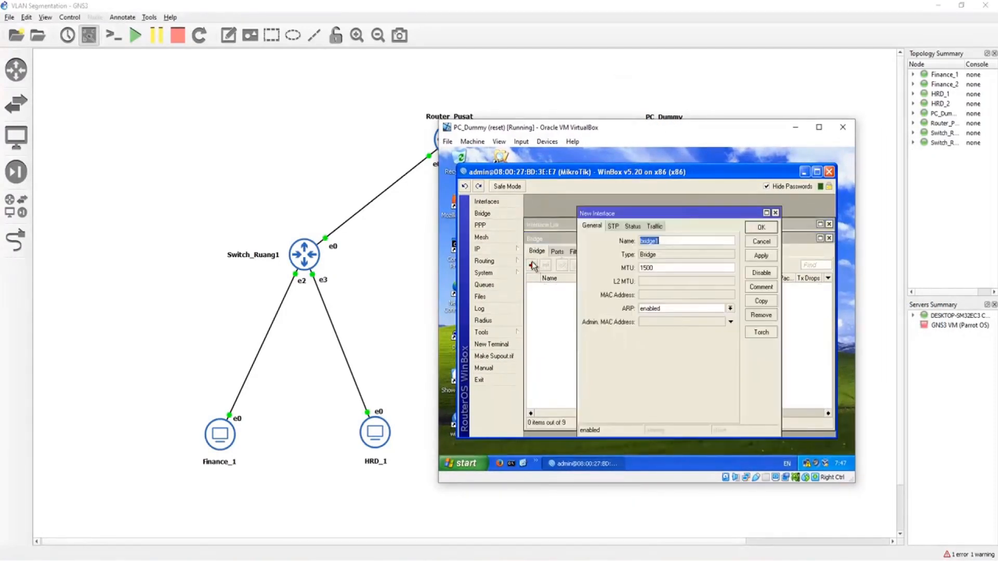
text(b)
key(Return)
Step: Add a second bridge named br-hrd on the central router
click(532, 266)
text(br-)
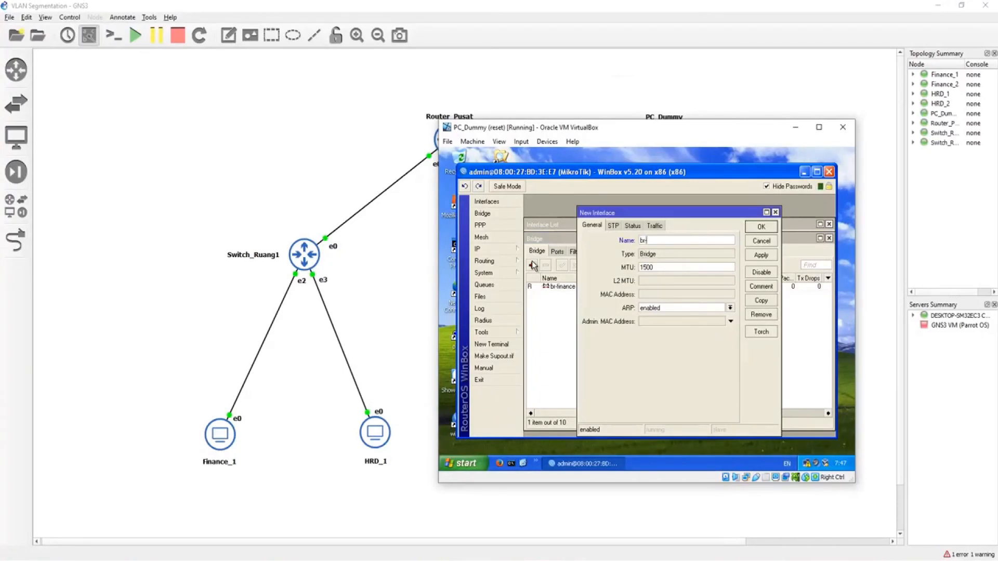
key(Return)
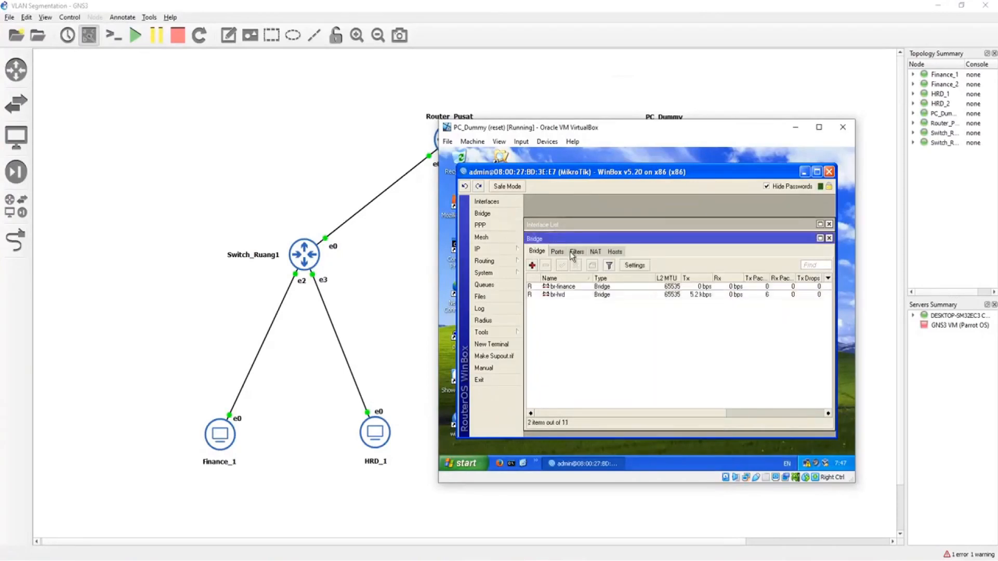
Step: Add vlan100-finance1 as a port of the br-finance bridge on the central router
click(555, 251)
click(532, 266)
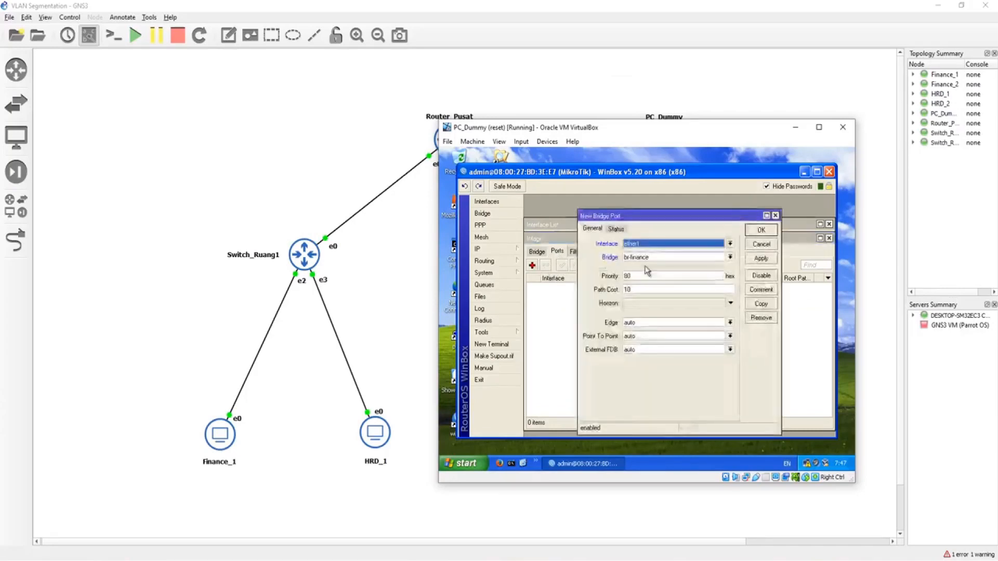
click(645, 243)
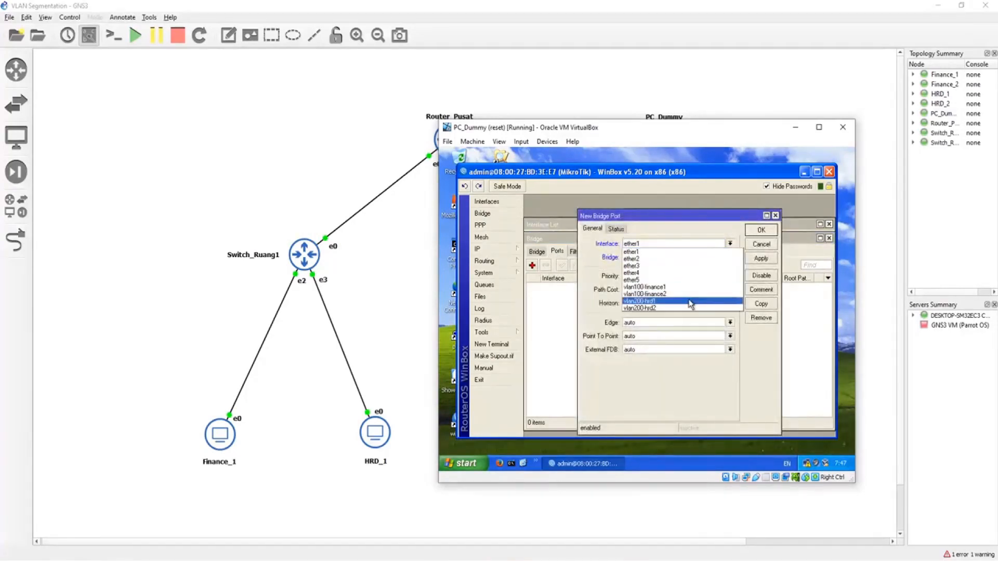
click(647, 288)
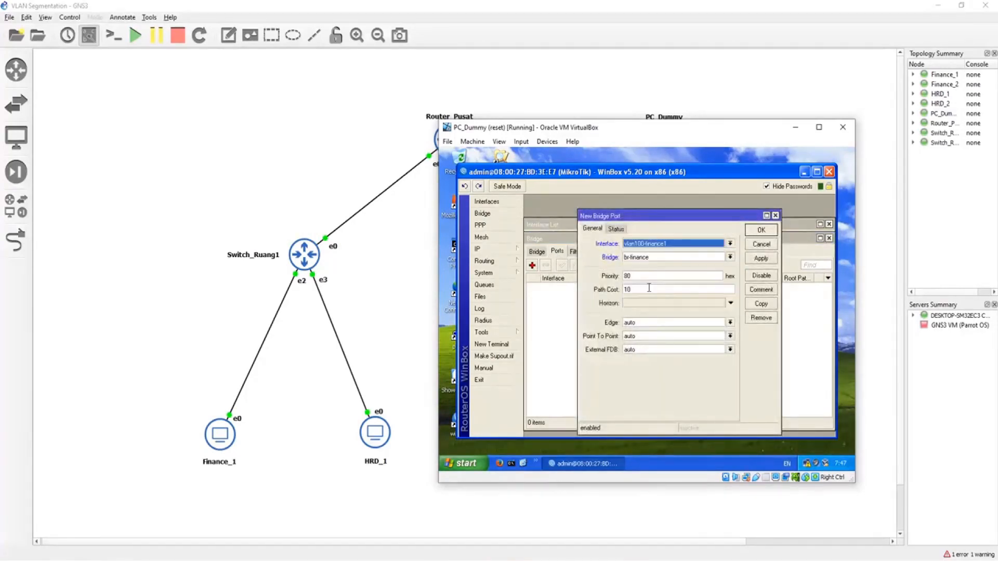
click(659, 257)
click(635, 266)
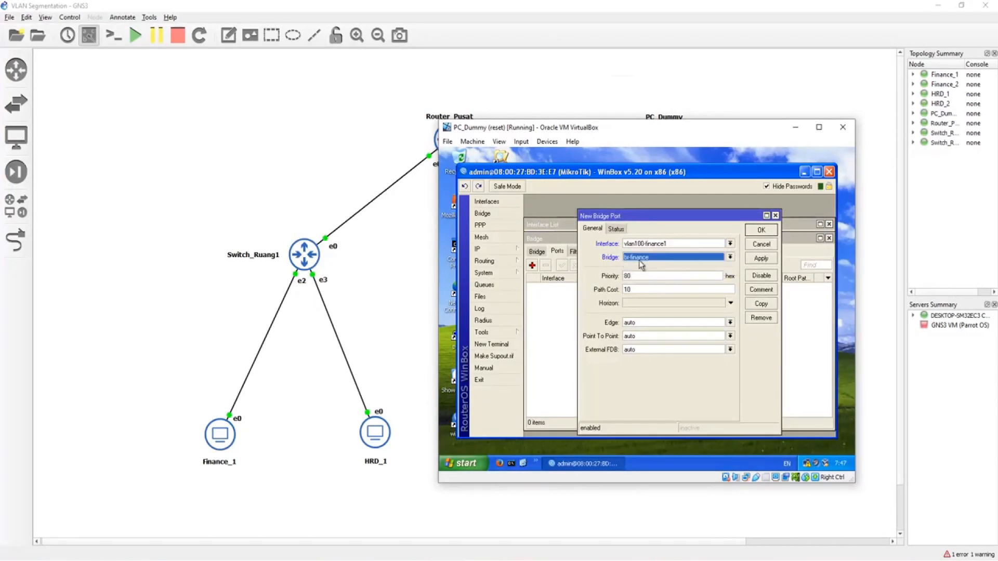
click(762, 230)
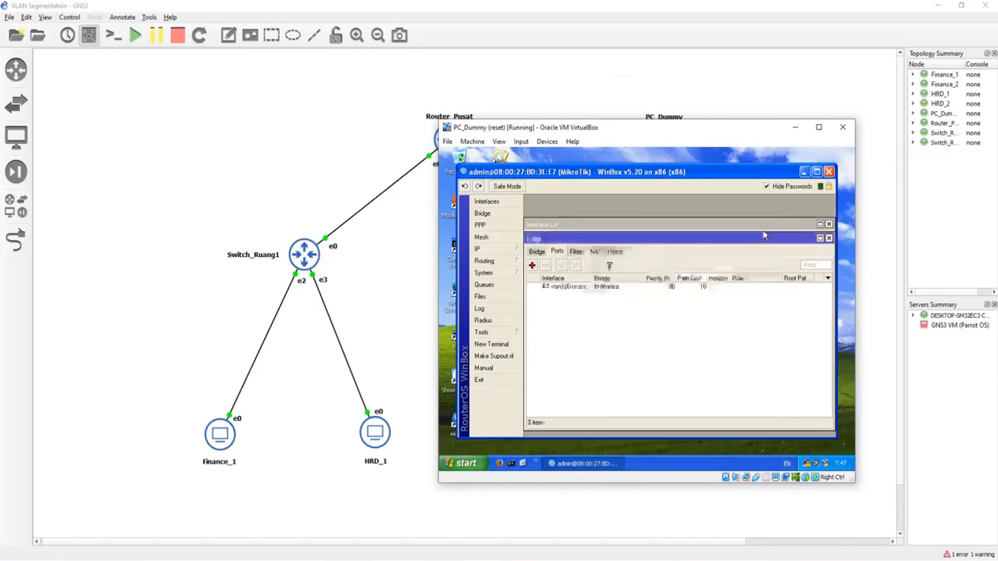
Step: Add vlan100-finance2 as a second port of the br-finance bridge
click(532, 265)
click(678, 244)
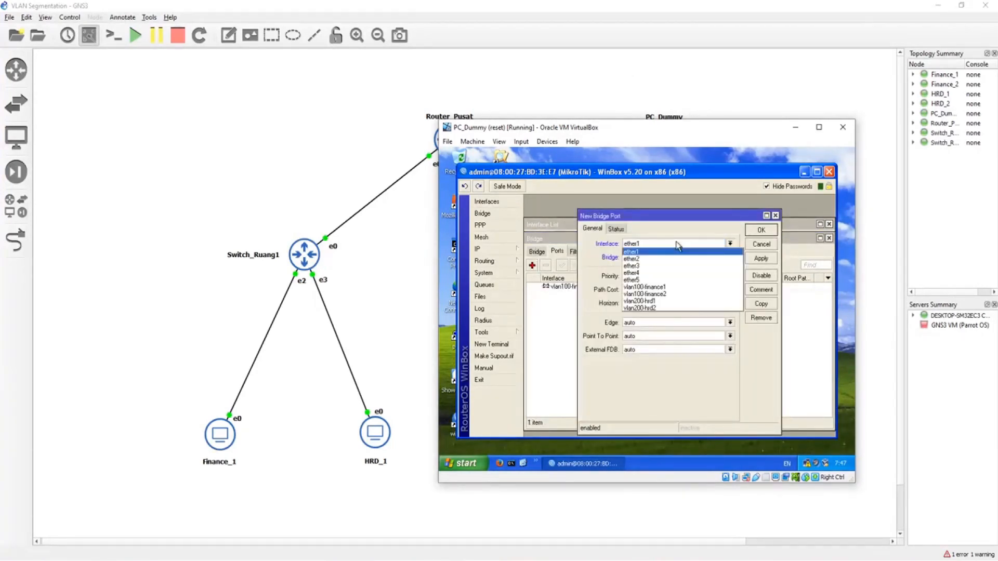
click(635, 291)
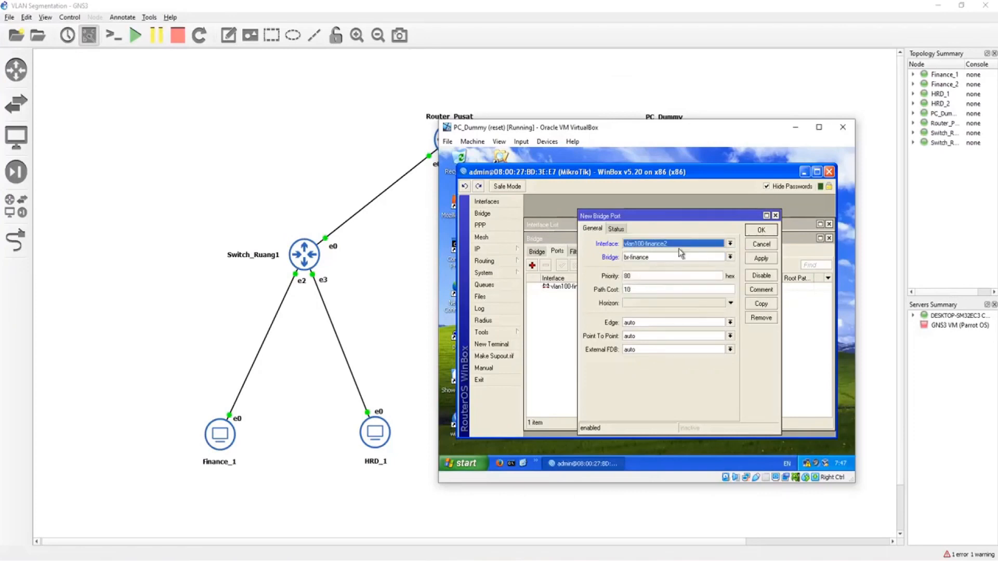
click(758, 232)
Step: Add vlan200-hrd1 as a port of the br-hrd bridge
click(532, 265)
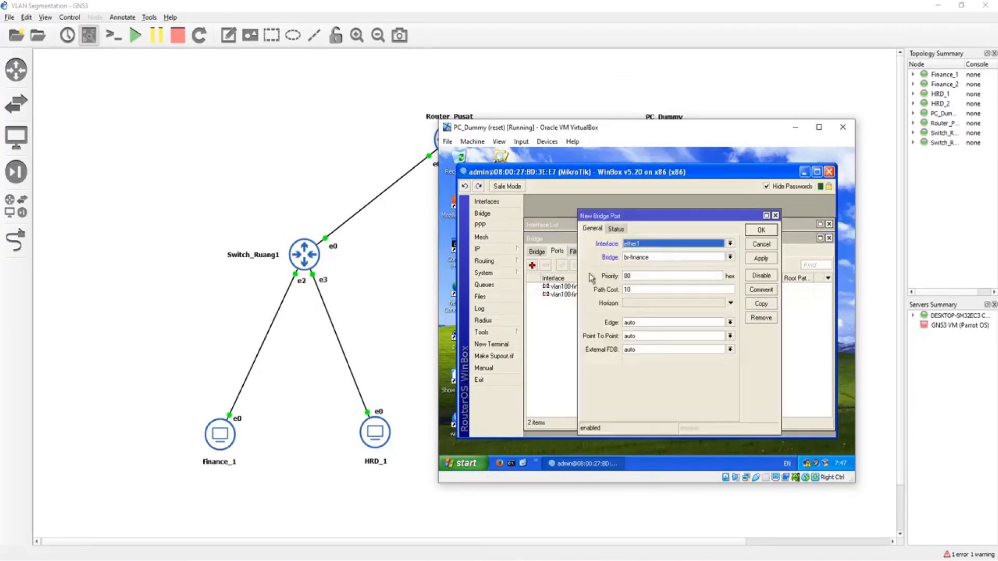
click(675, 245)
click(644, 301)
click(730, 257)
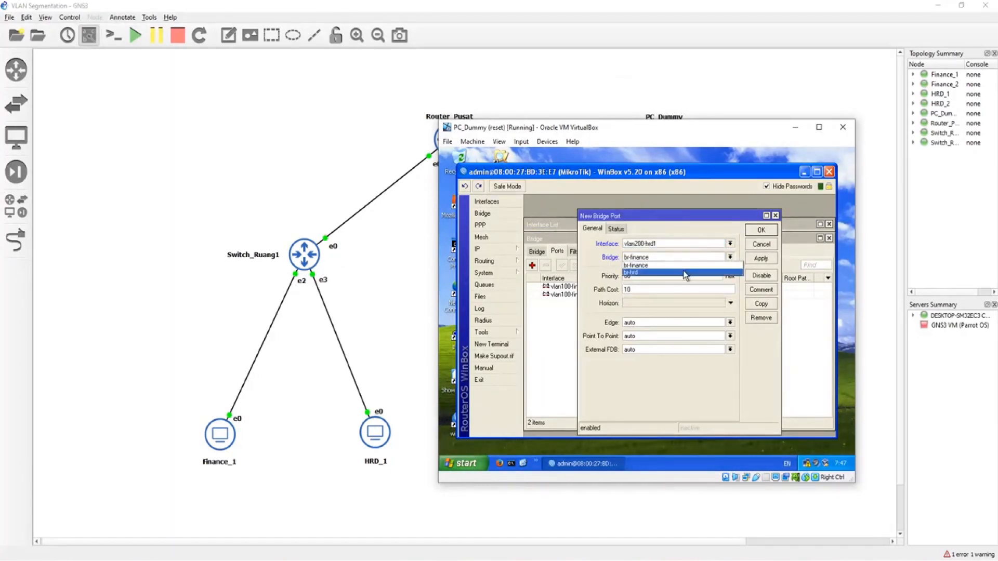
click(685, 272)
click(761, 230)
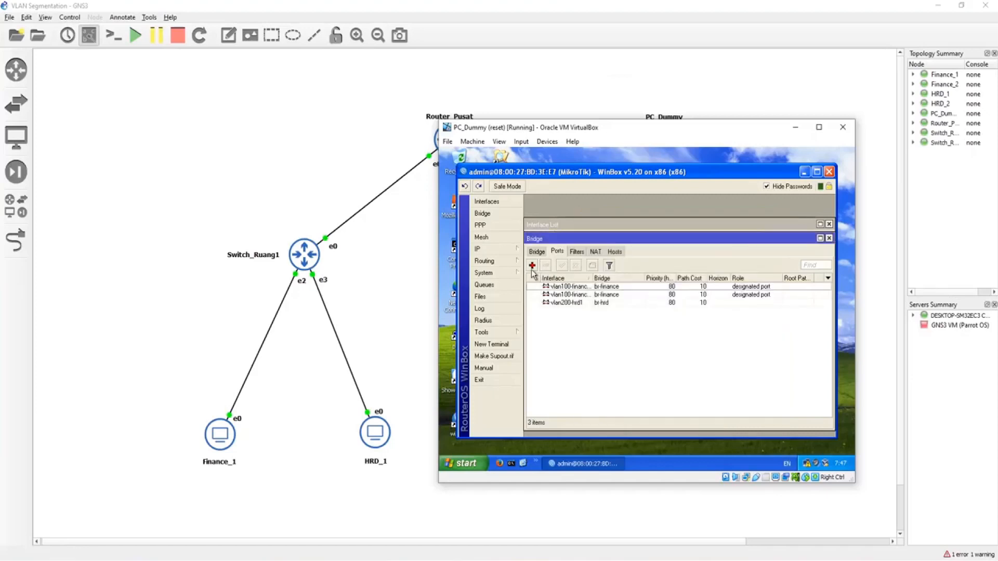
Step: Add vlan200-hrd2 as a port of the br-hrd bridge and widen the interface column to show the full port names
click(532, 265)
click(648, 248)
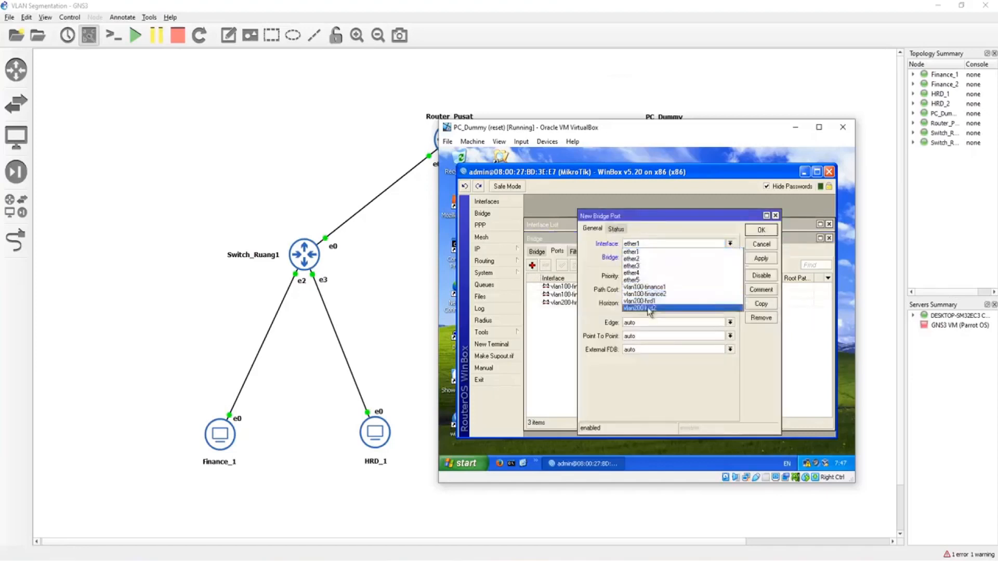
click(649, 311)
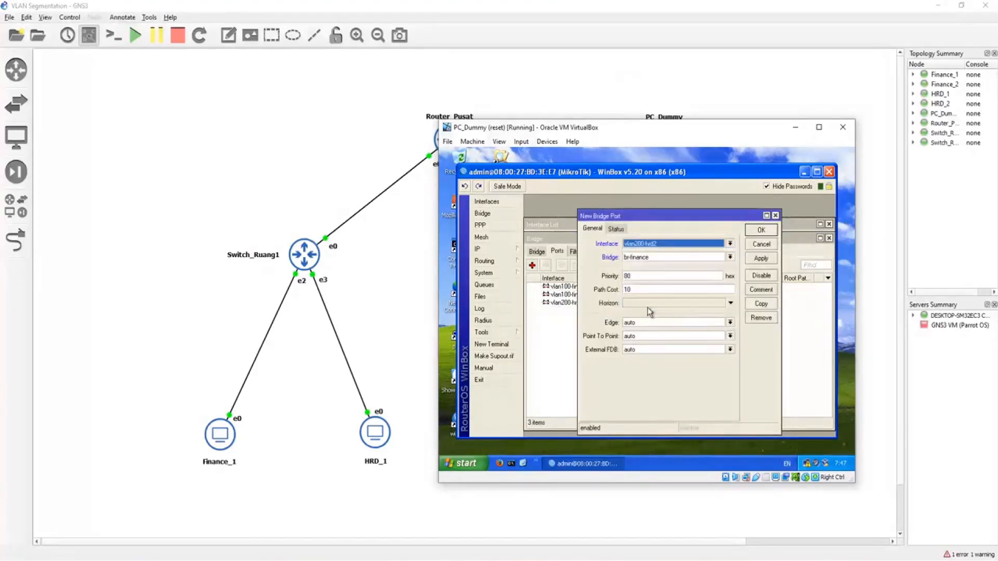
click(666, 257)
click(656, 274)
click(762, 230)
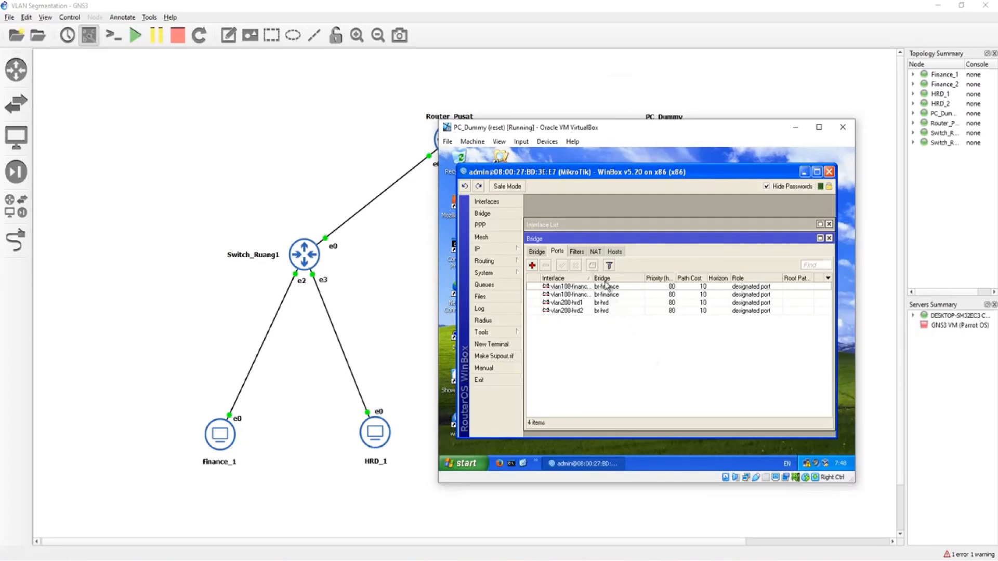
drag(593, 278, 609, 278)
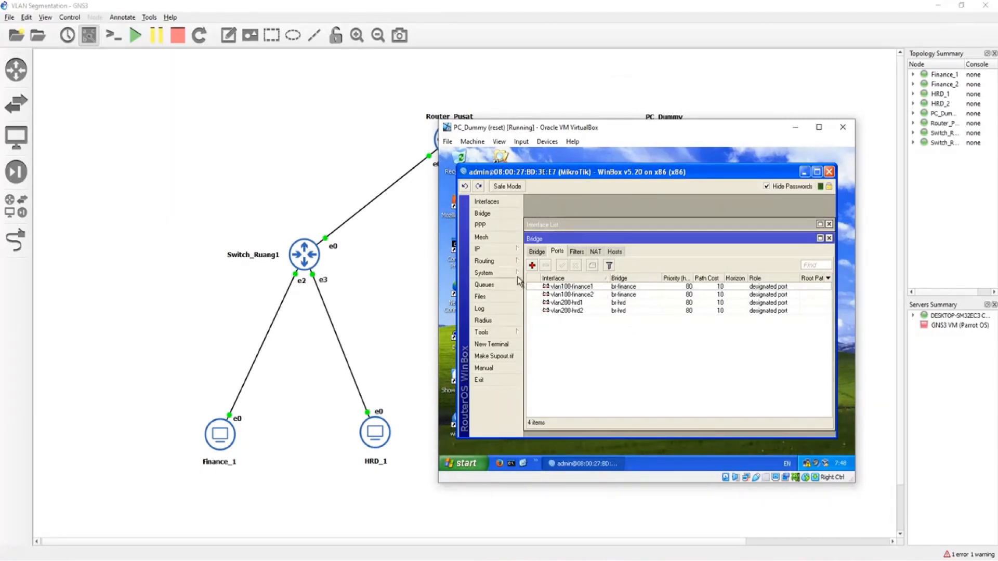
Step: Assign the IP address 192.168.1.254/24 to the br-finance bridge
click(498, 249)
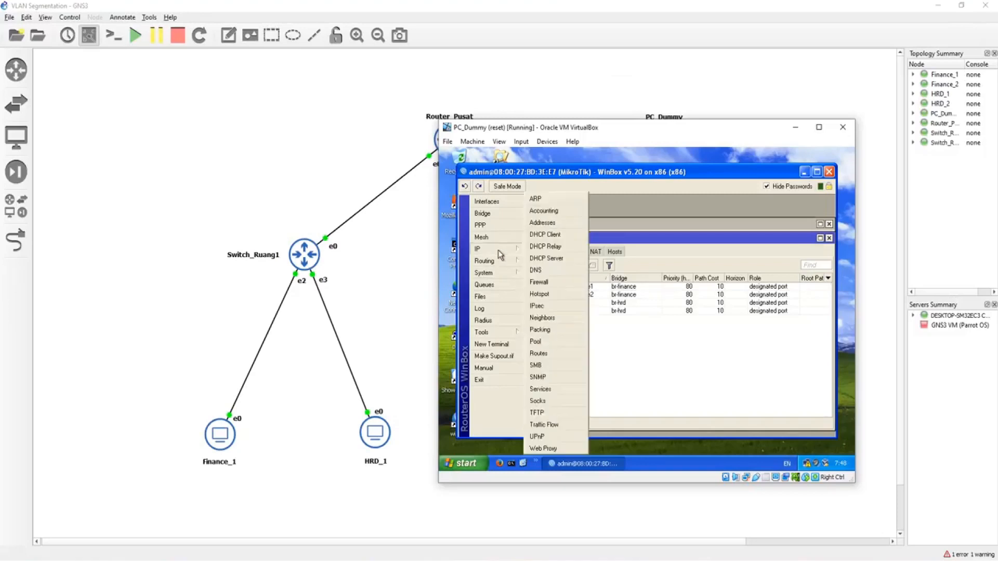
click(560, 224)
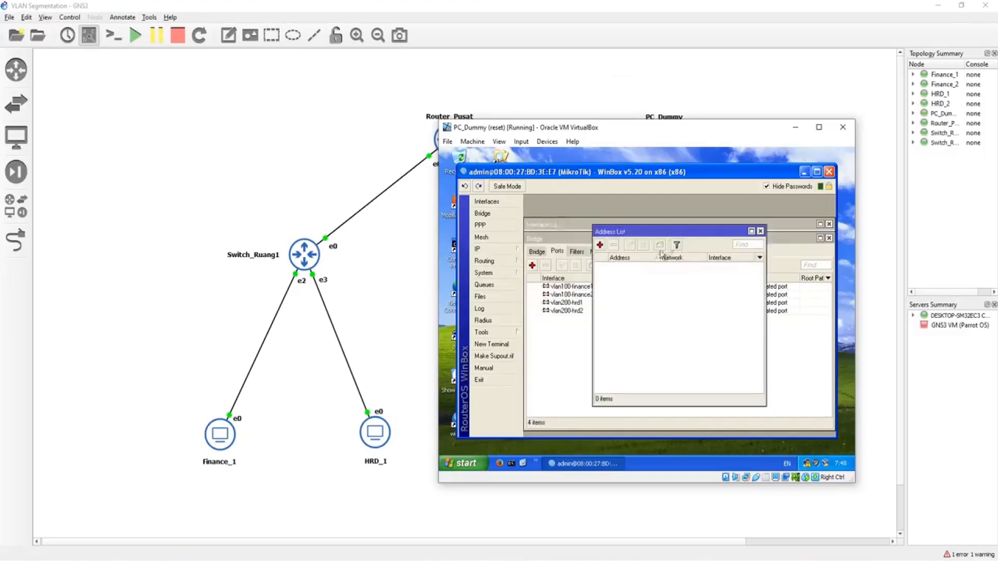
click(600, 245)
text(19)
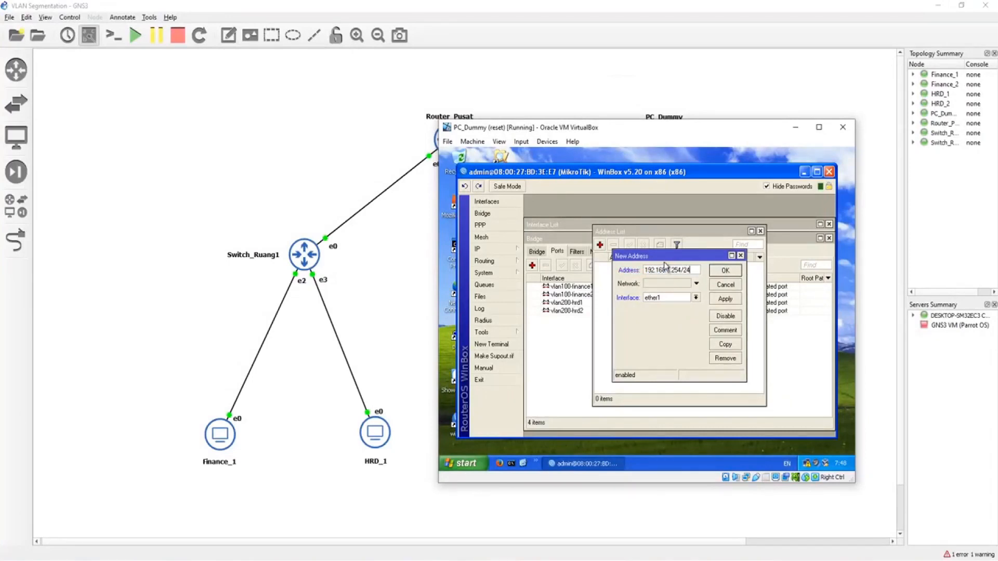
text(2.168.1.254/24)
click(696, 297)
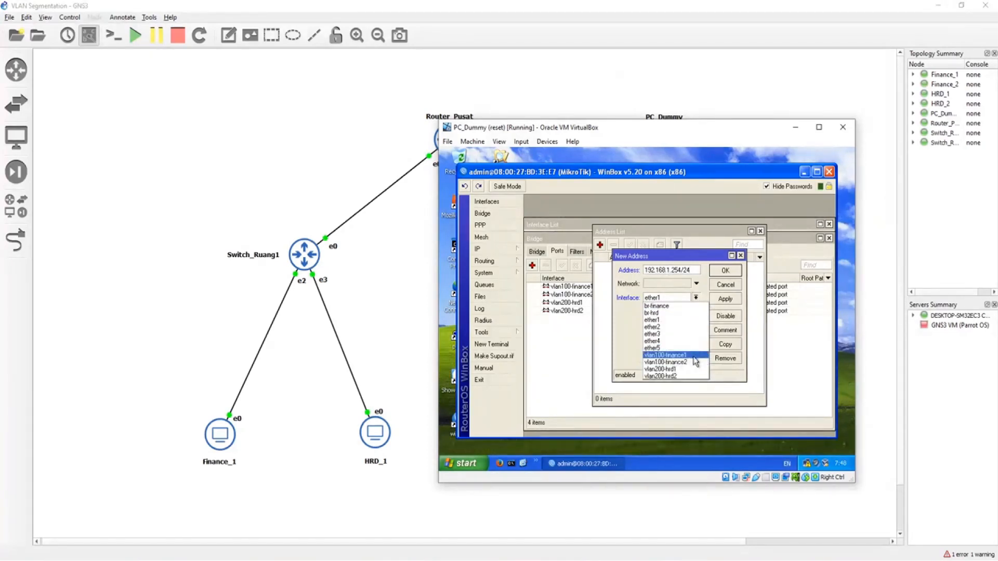
click(694, 357)
click(670, 300)
click(673, 307)
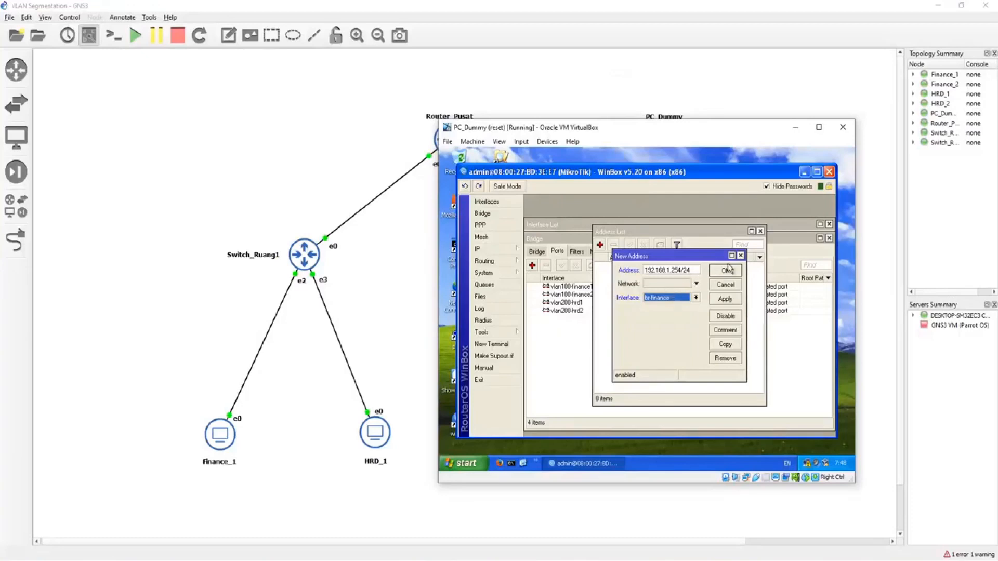
click(726, 270)
Step: Assign the IP address 192.168.2.254/24 to the br-hrd bridge and close the address list
click(599, 245)
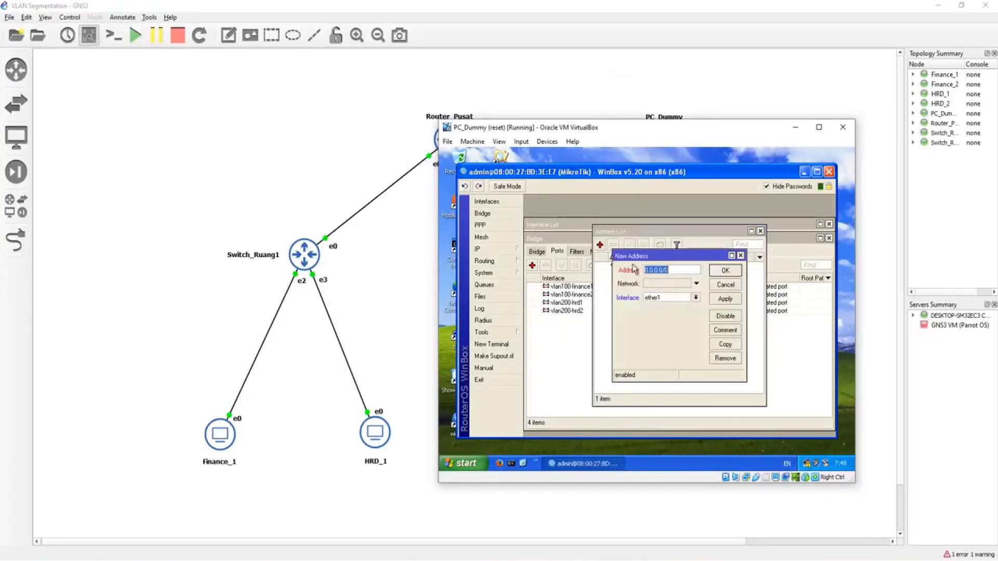
double_click(659, 269)
text(192.168.12)
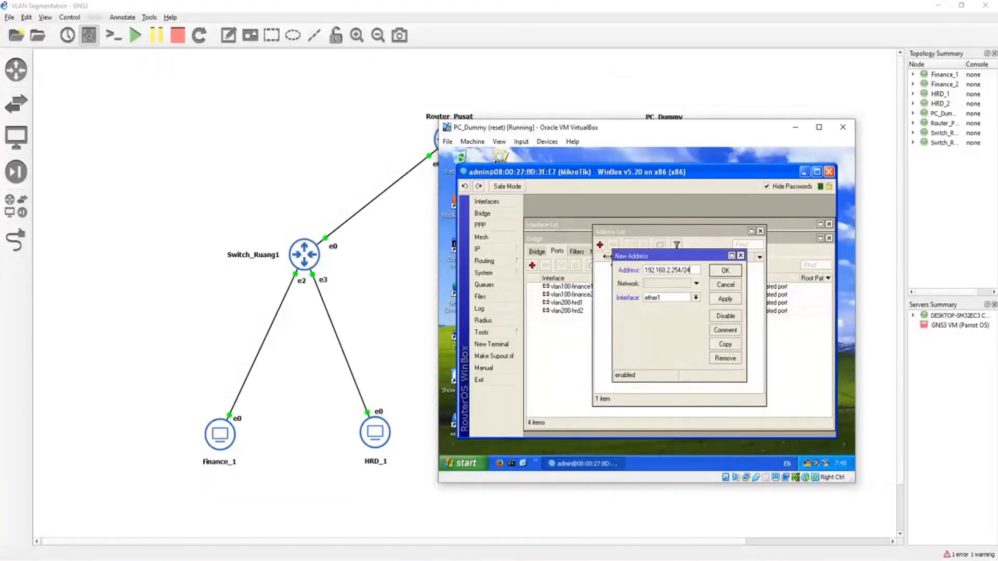
click(676, 297)
click(674, 315)
click(725, 270)
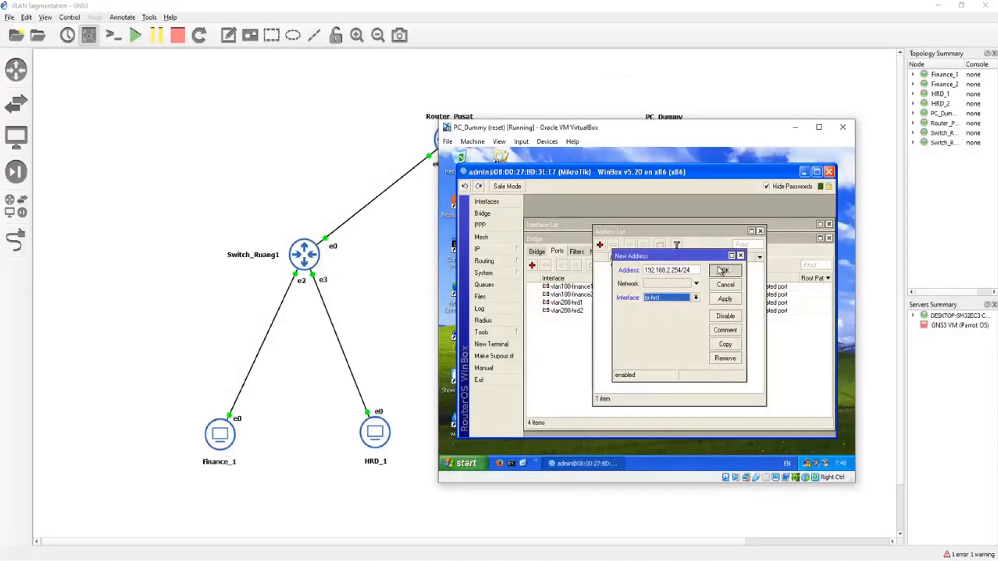
click(760, 231)
Step: Set up a DHCP server on br-finance for network 192.168.1.0/24 with the address pool 192.168.1.1-192.168.1.20
click(484, 249)
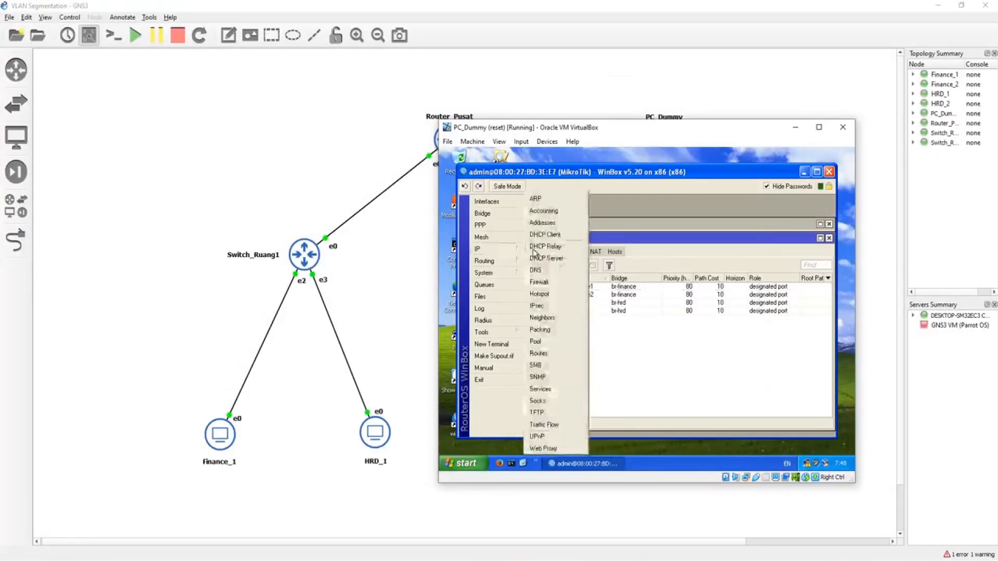
click(544, 259)
click(673, 229)
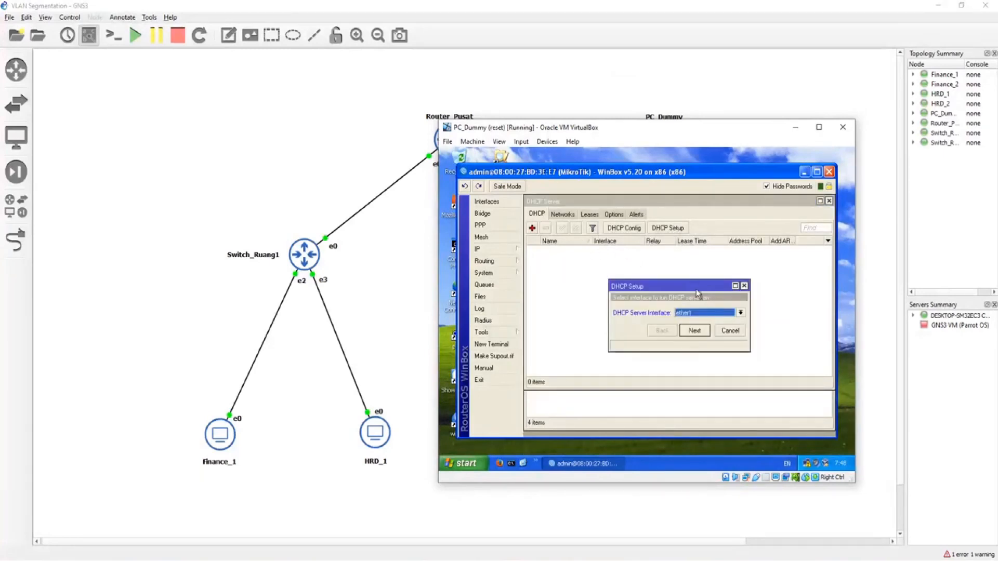
click(702, 314)
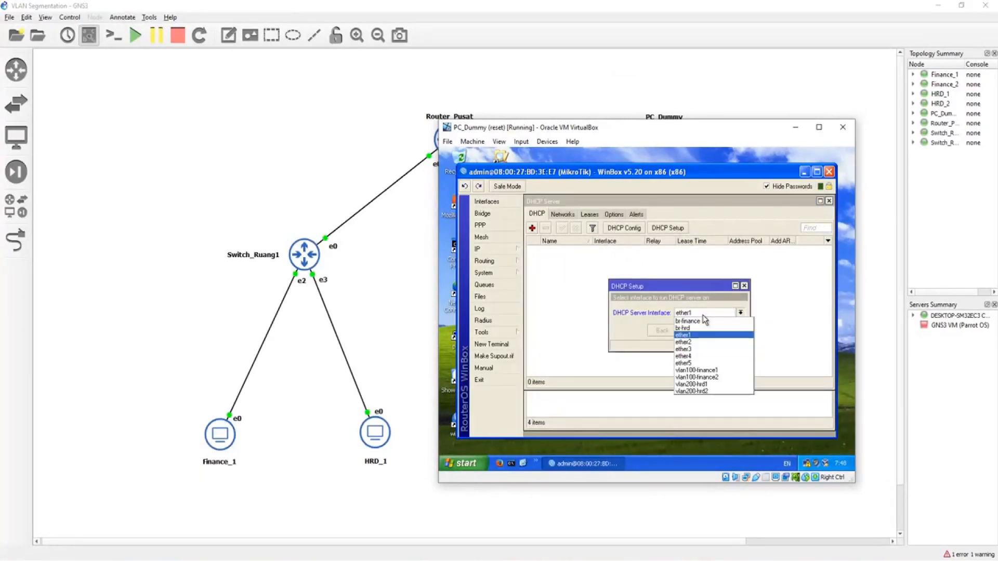
click(705, 321)
click(705, 332)
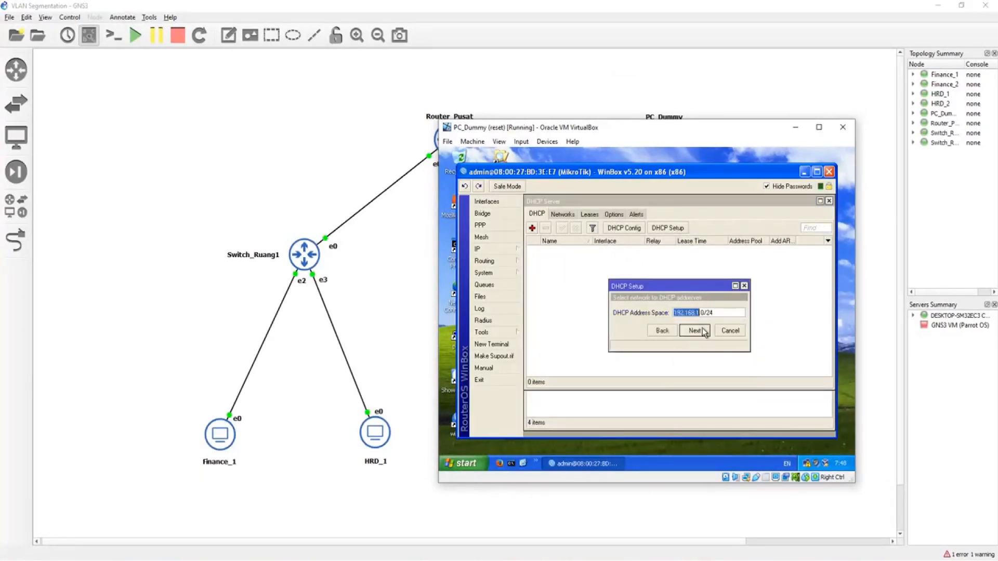
click(705, 331)
click(716, 313)
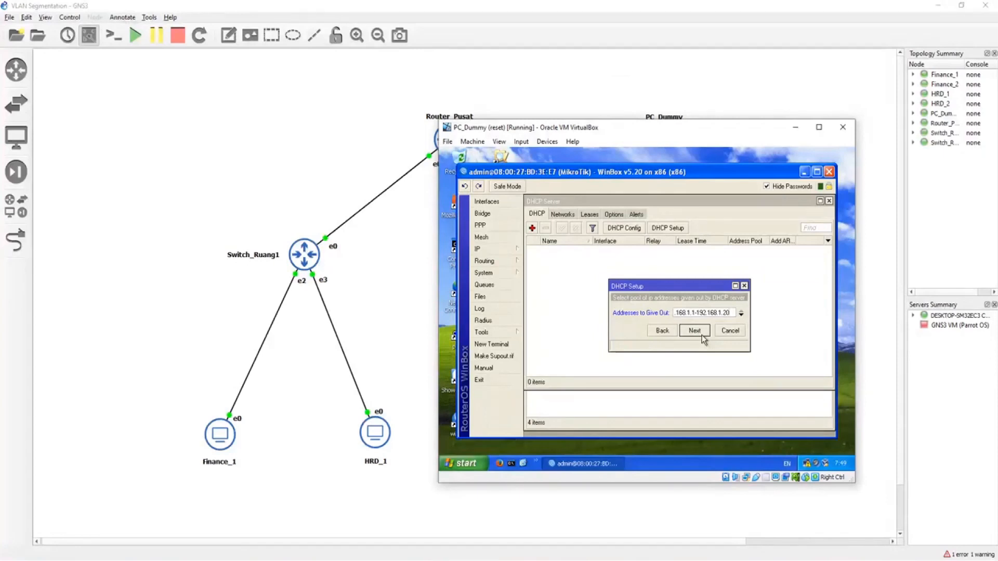
click(695, 331)
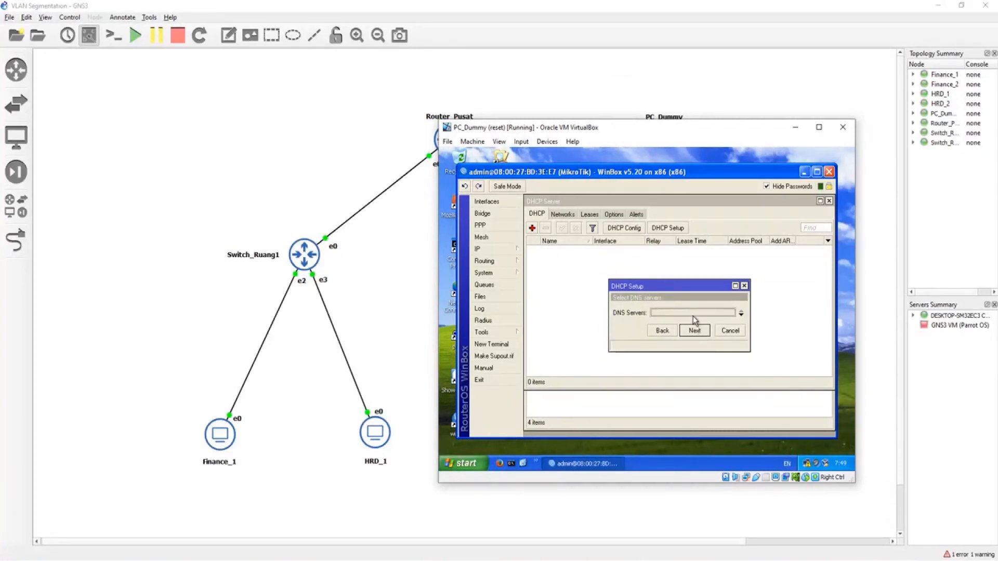
Step: Enter the DNS server for br-finance clients and finish the DHCP setup with the default lease time of 3 days
text(8.8.8.8)
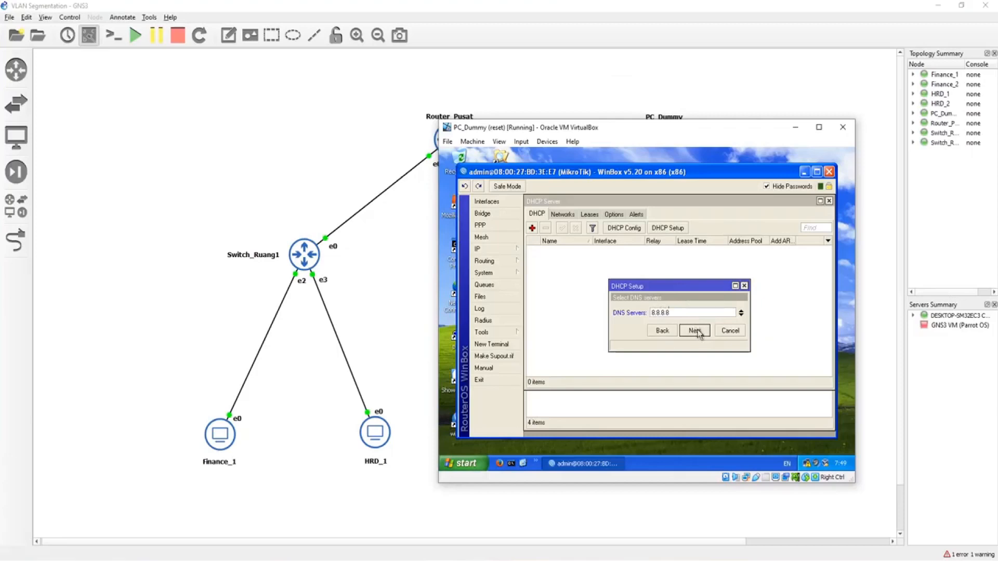
click(696, 332)
click(695, 331)
click(685, 318)
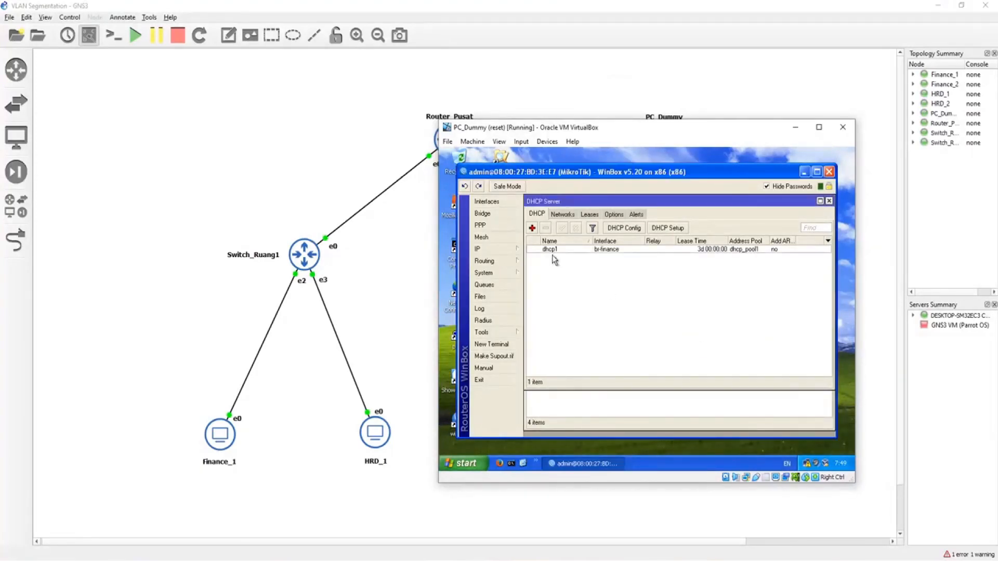
Step: Start a DHCP server setup on br-hrd for network 192.168.2.0/24 and accept the proposed gateway
click(532, 229)
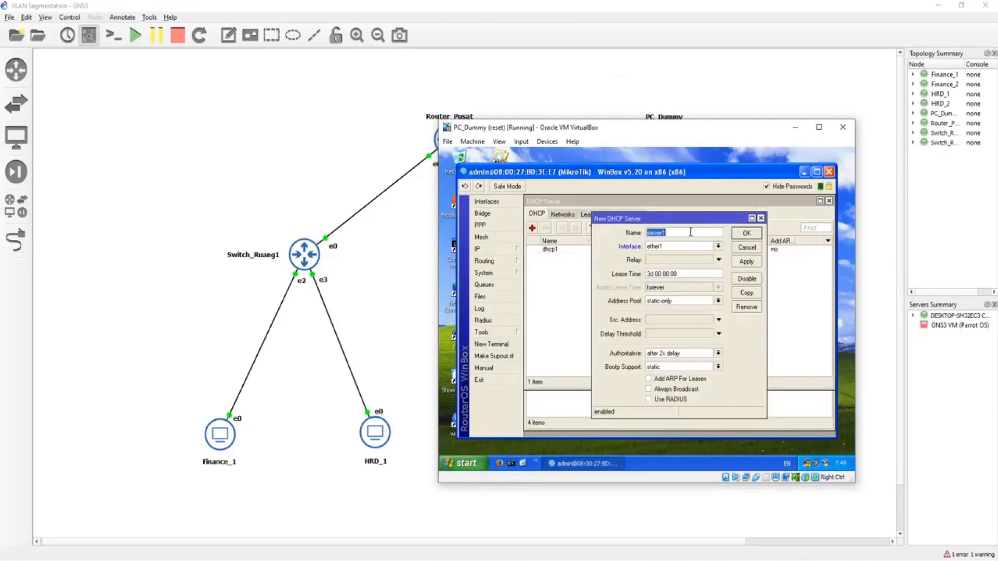
click(746, 248)
click(675, 229)
click(723, 314)
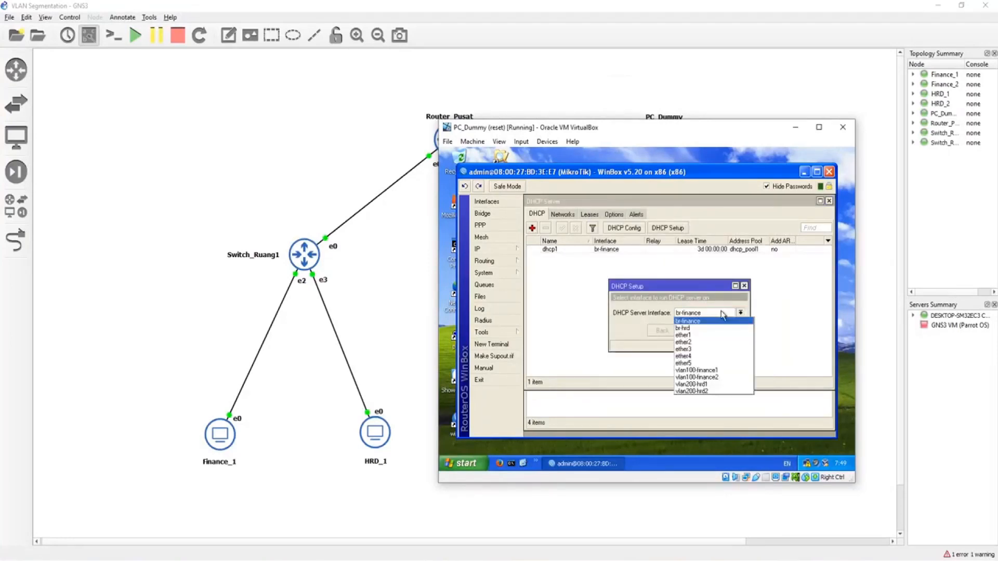
click(708, 328)
click(690, 335)
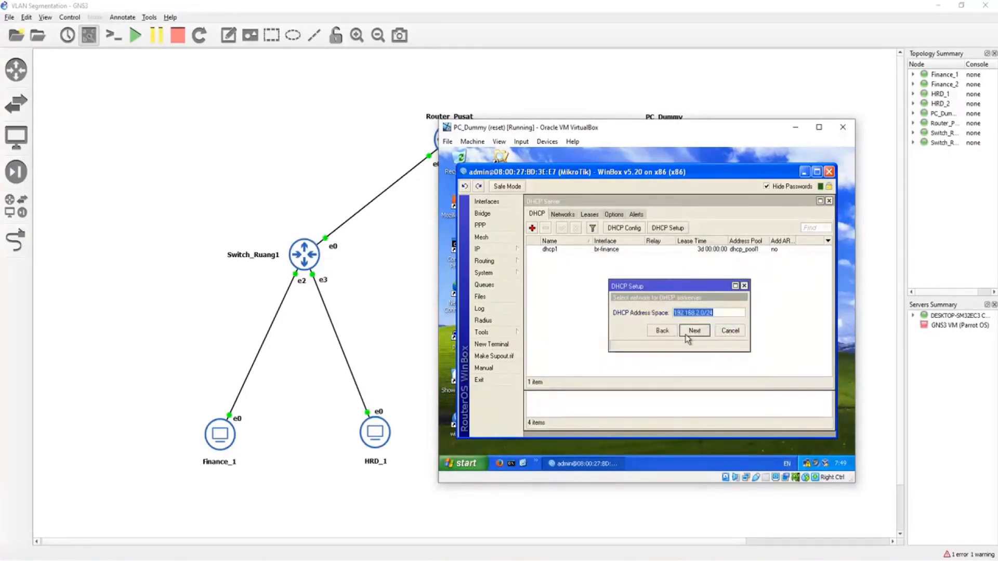
click(686, 335)
click(687, 336)
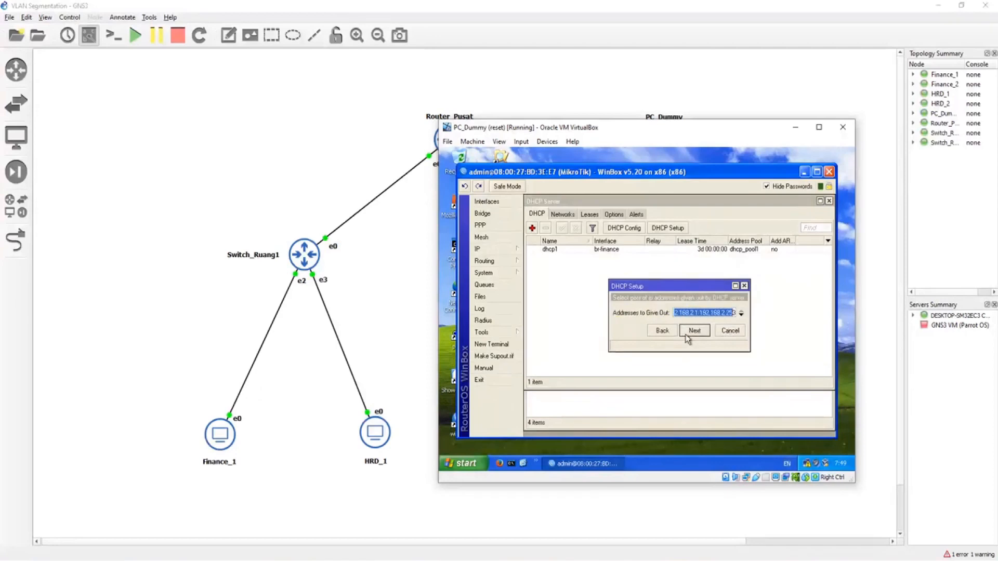
Step: Change the last address of the br-hrd pool starting at 192.168.2.1 and finish the DHCP setup with the default 3-day lease time
drag(726, 313, 755, 311)
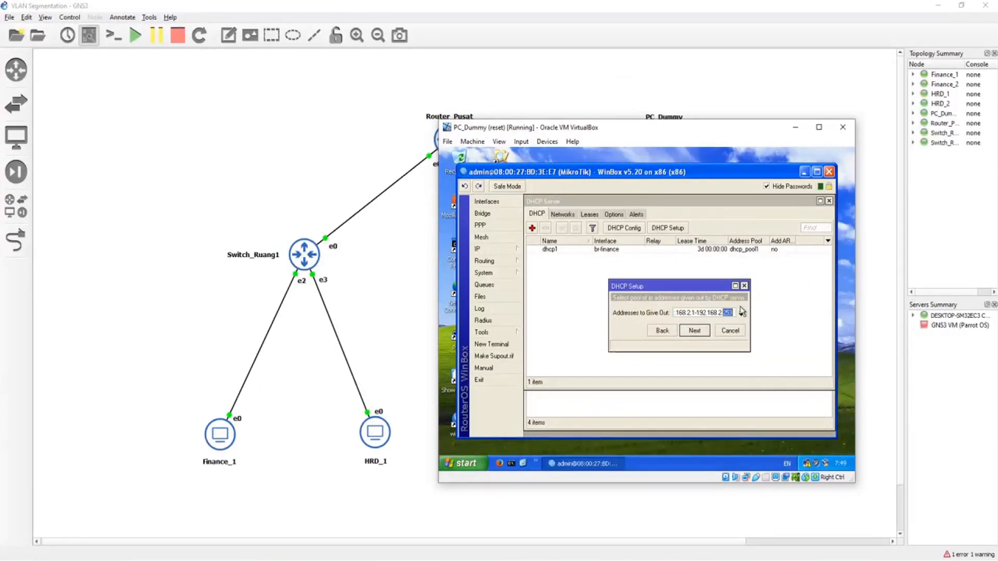
click(690, 336)
click(691, 334)
click(692, 334)
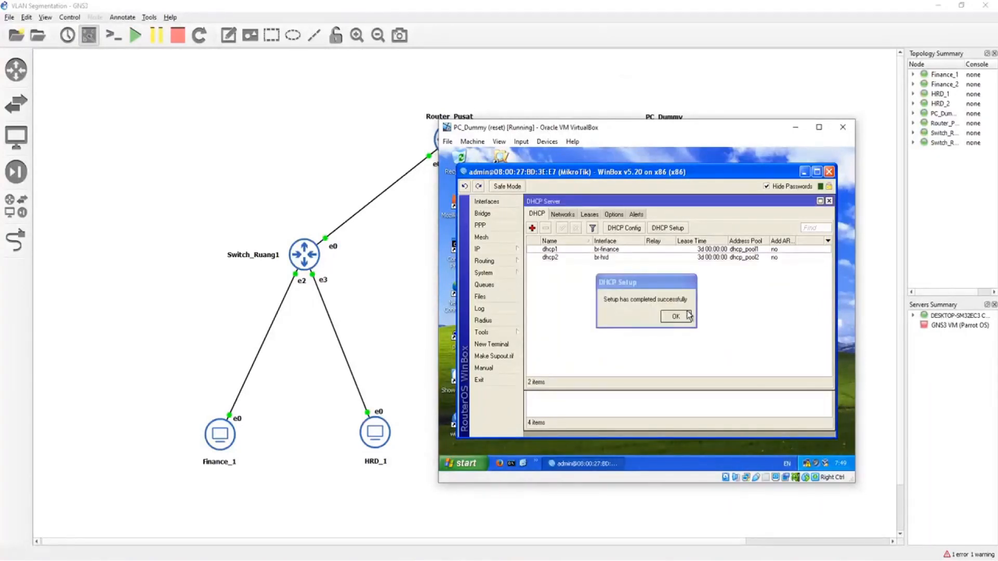
click(687, 313)
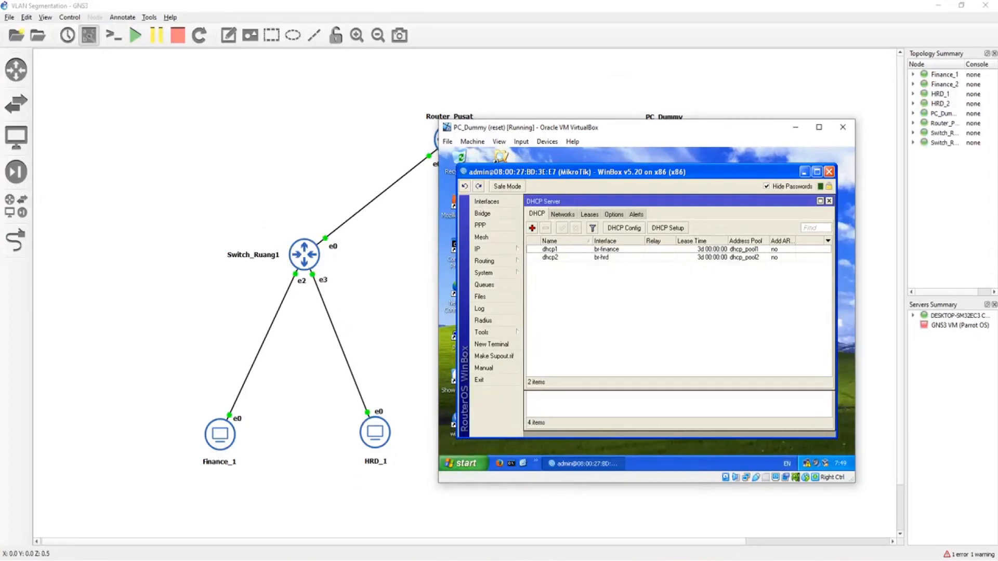
Step: Switch to the Finance_1 virtual machine, connect WinBox to its MikroTik device and select ether1 in the interface list
click(440, 560)
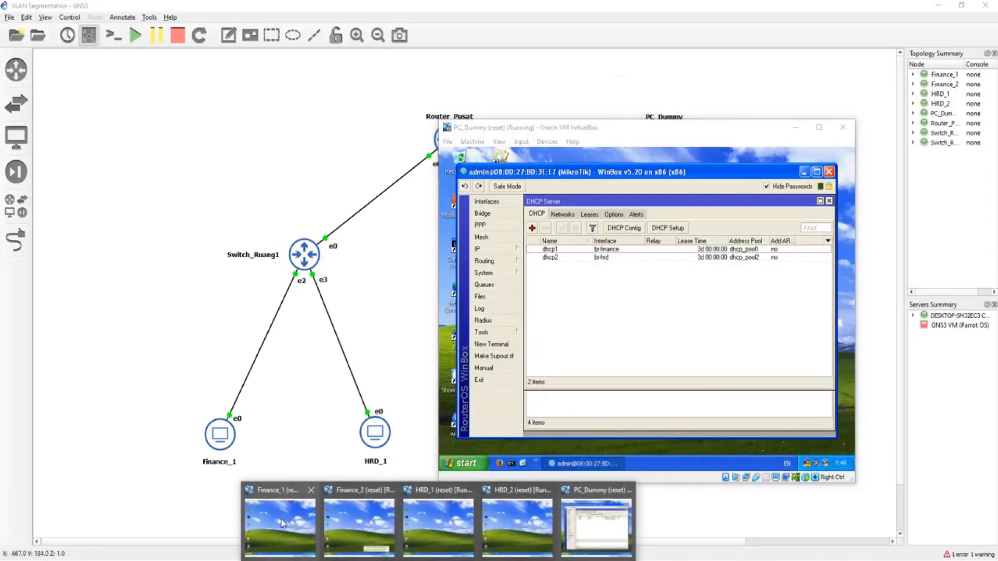
click(279, 522)
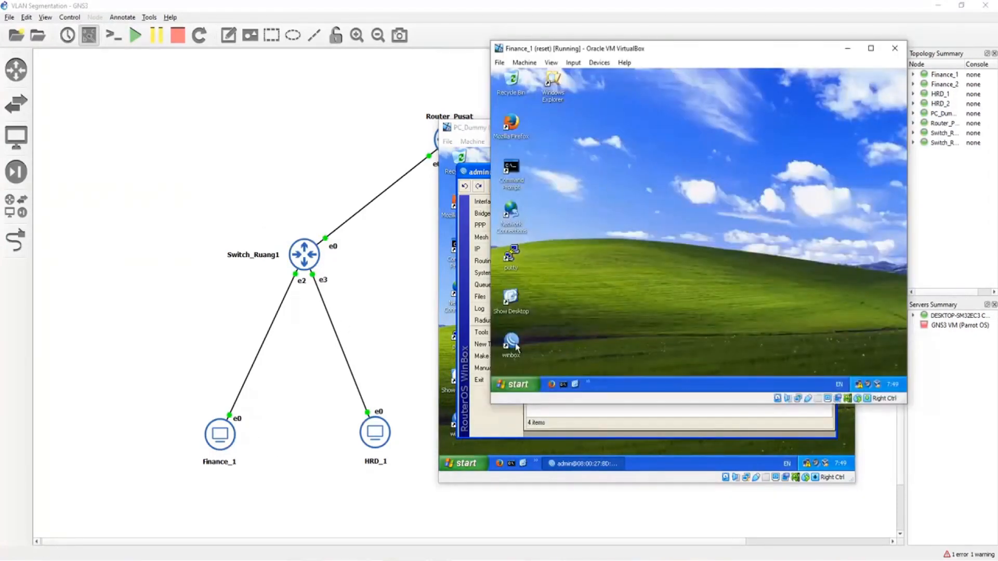
double_click(516, 346)
click(652, 97)
drag(746, 53, 732, 183)
click(525, 248)
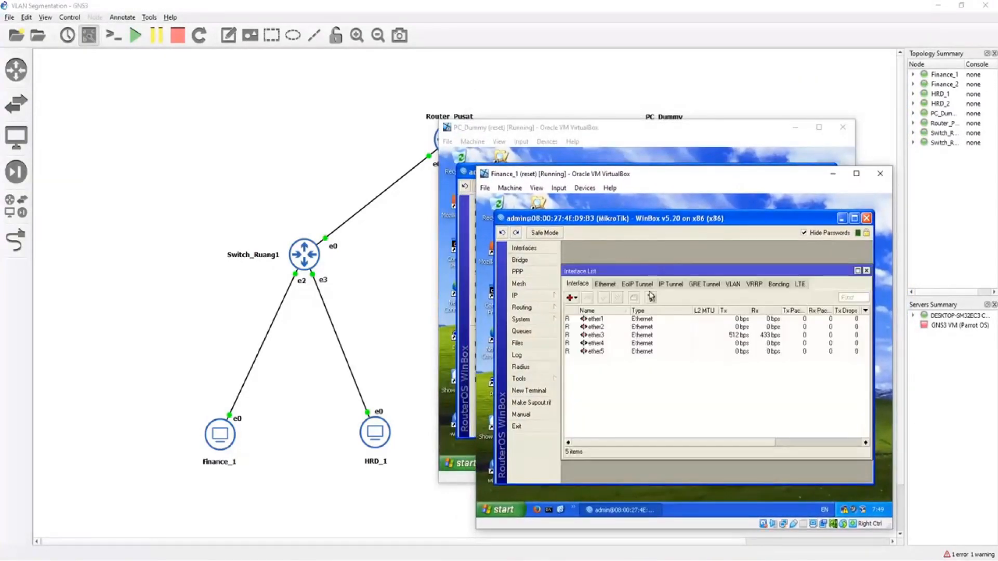
click(605, 320)
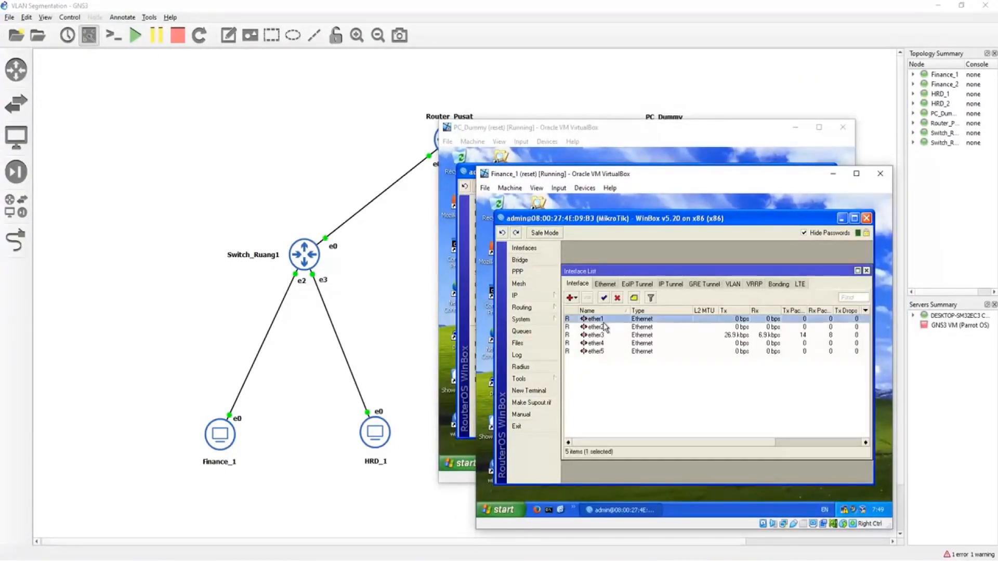
click(572, 298)
click(587, 338)
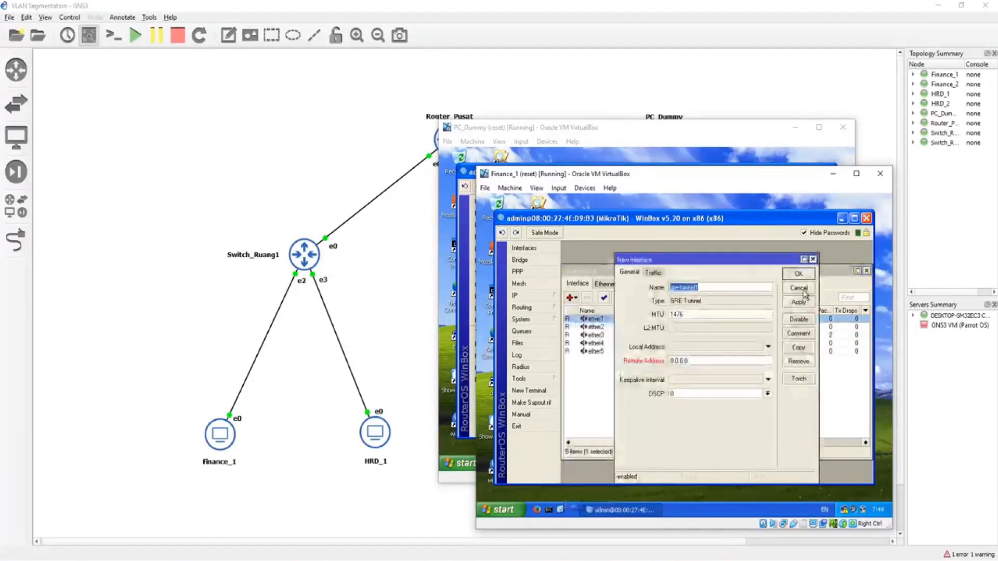
click(805, 294)
Step: Add a VLAN interface named vlan100-finance1 for VLAN 100 on ether1
click(571, 298)
click(588, 346)
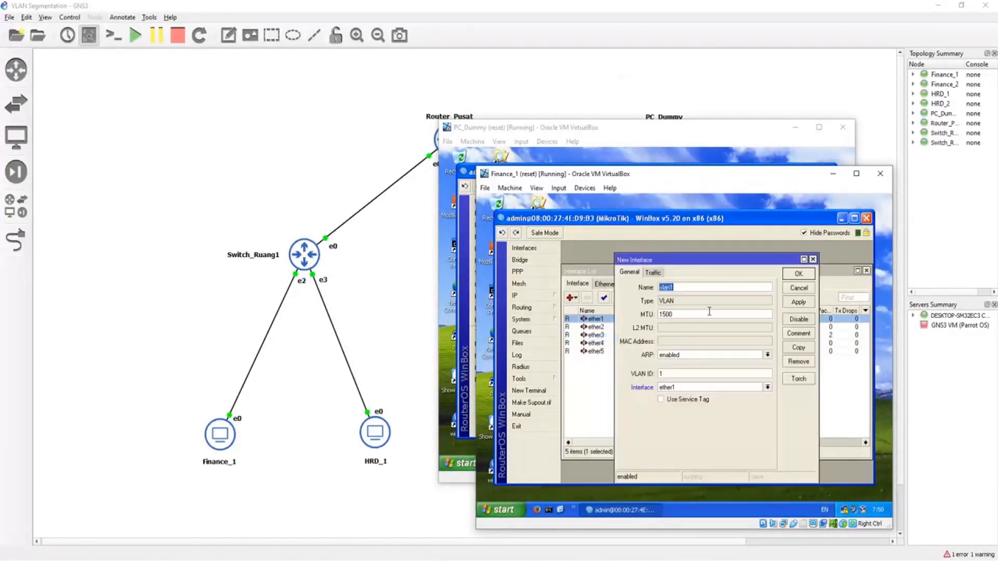
click(700, 288)
click(797, 274)
Step: Add a VLAN interface named vlan200-hrd1 with VLAN ID 200 on ether1
click(572, 299)
click(583, 335)
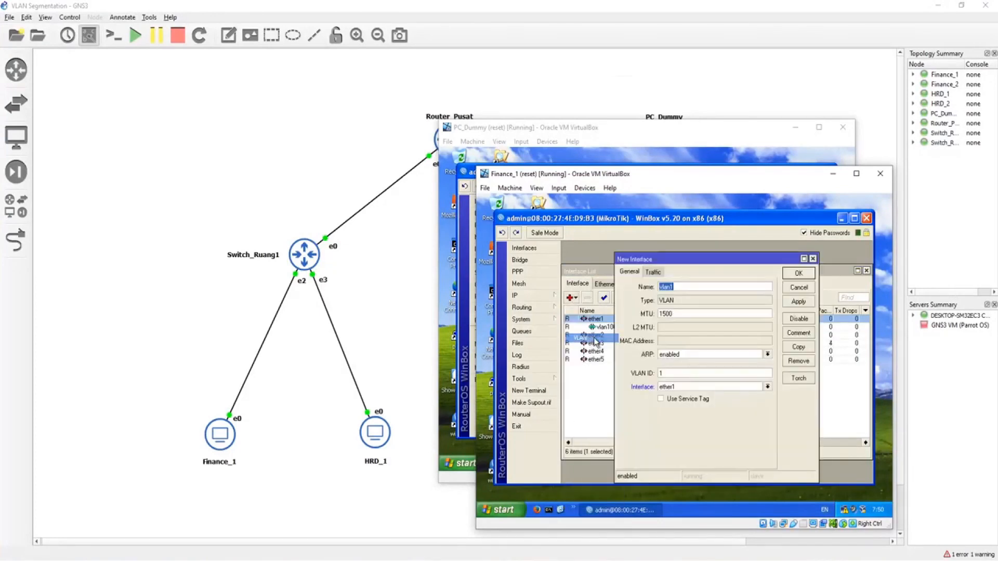
click(692, 288)
text(200-hrd)
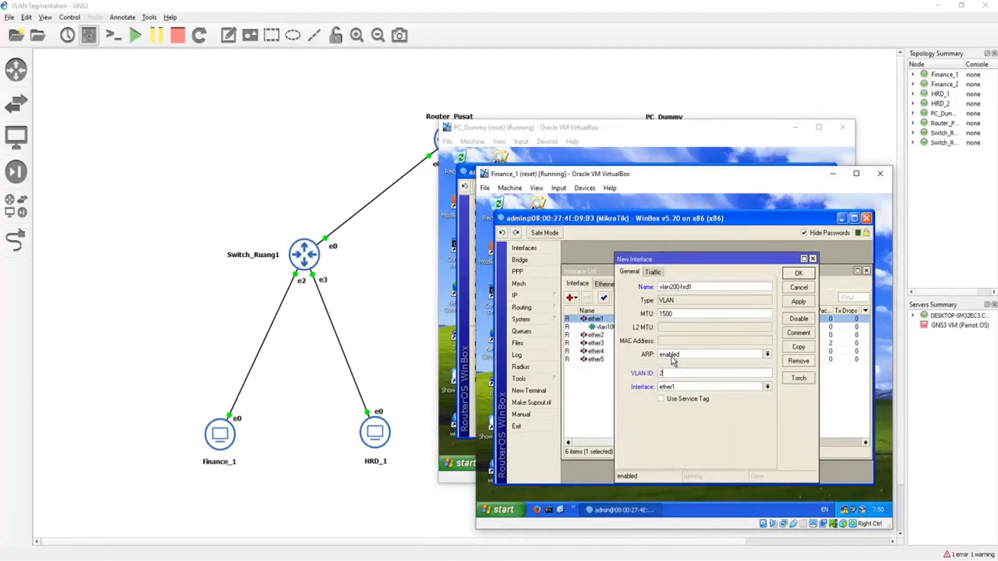
click(799, 274)
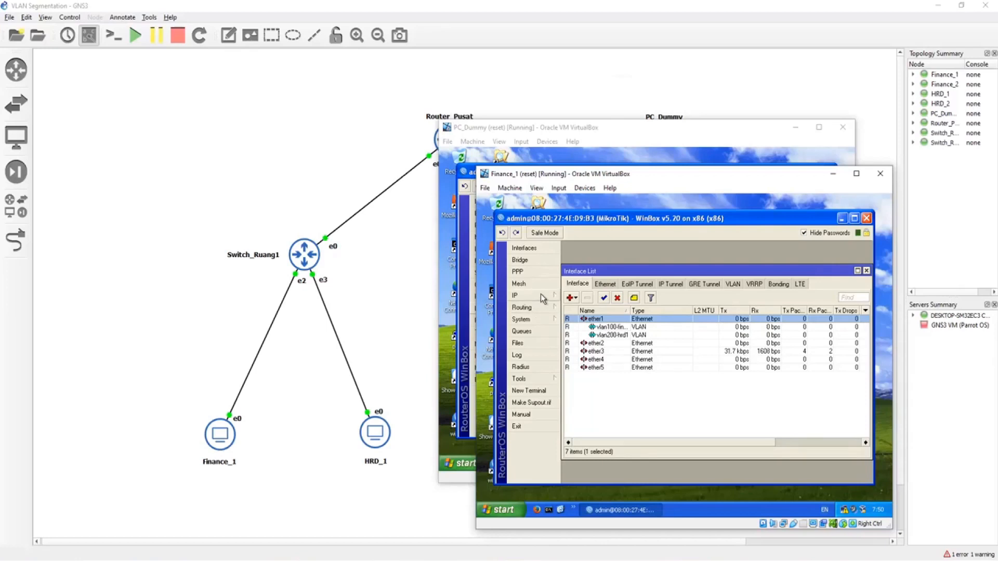
Step: Create two bridges named br-finance and br-hrd on the MikroTik switch
click(545, 261)
click(571, 313)
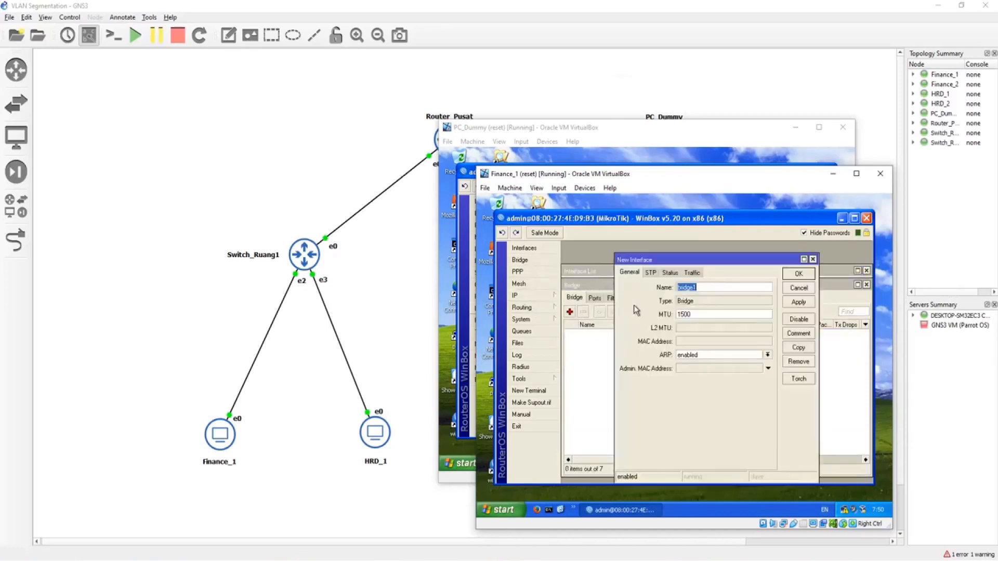
text(b)
key(Return)
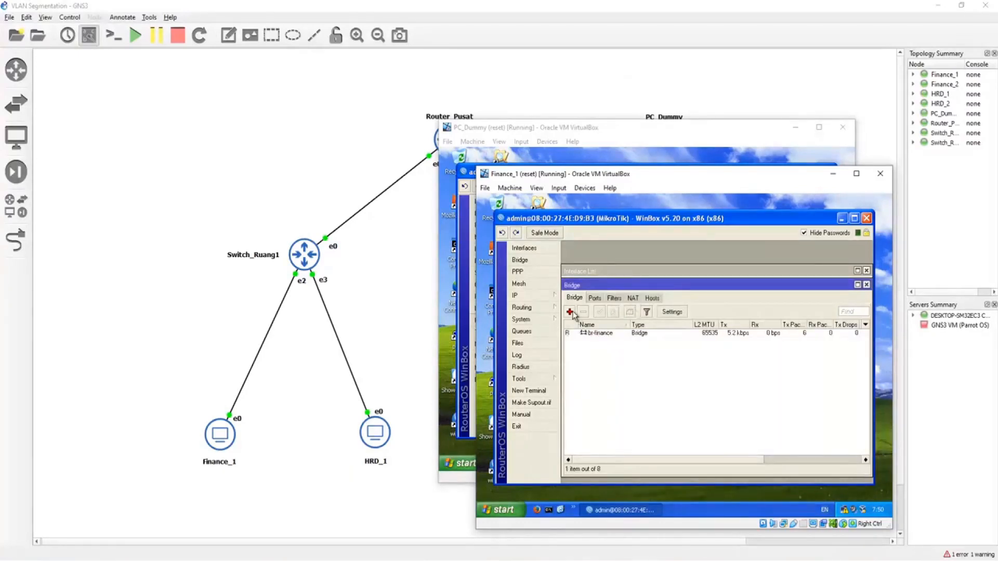
click(570, 312)
text(br-h)
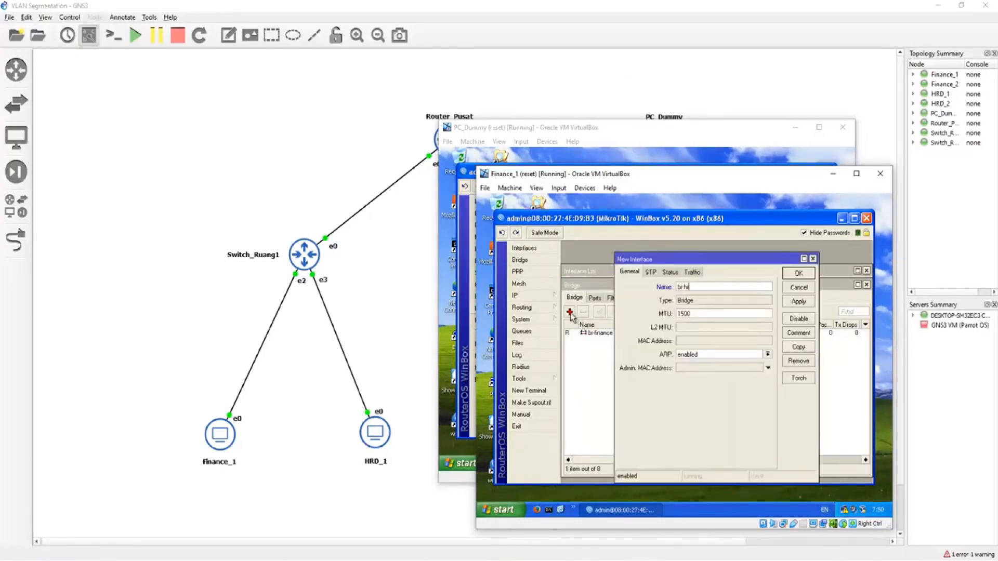
text(r)
key(Return)
Step: Add vlan100-finance1 as a port of the br-finance bridge
click(598, 300)
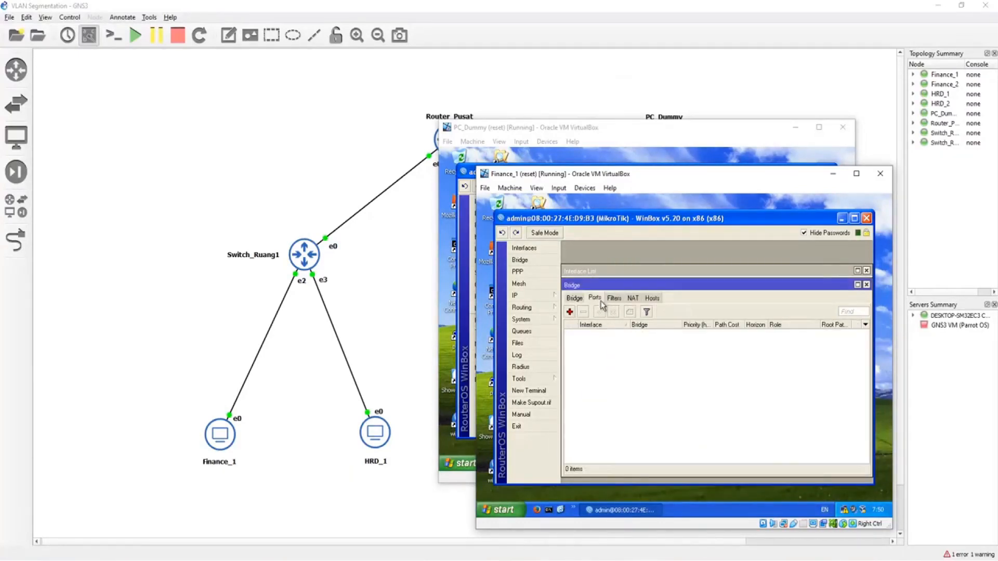
click(570, 311)
click(692, 290)
click(707, 339)
click(687, 307)
click(699, 312)
click(799, 277)
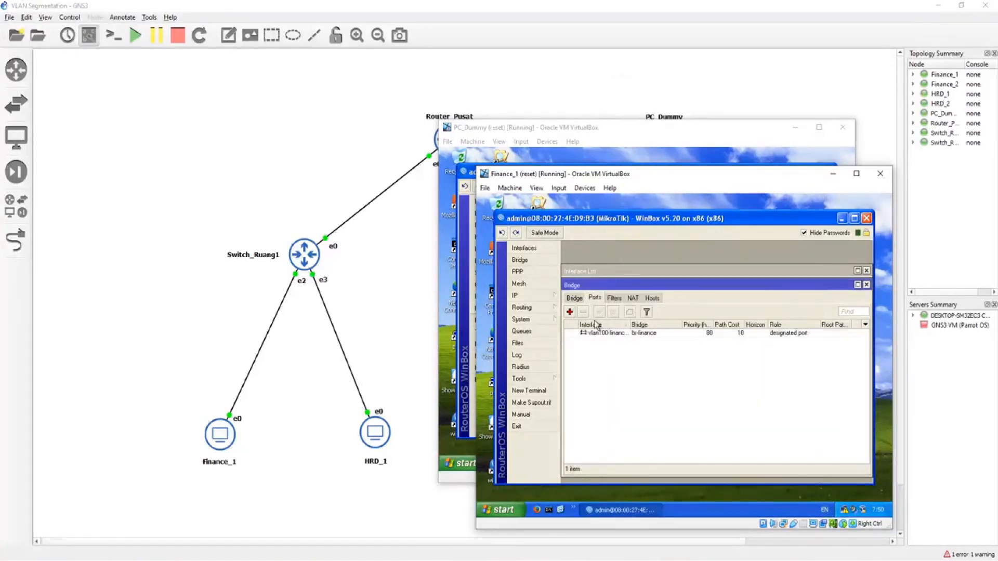
Step: Add vlan200-hrd1 as a port of the br-hrd bridge
click(570, 312)
click(703, 291)
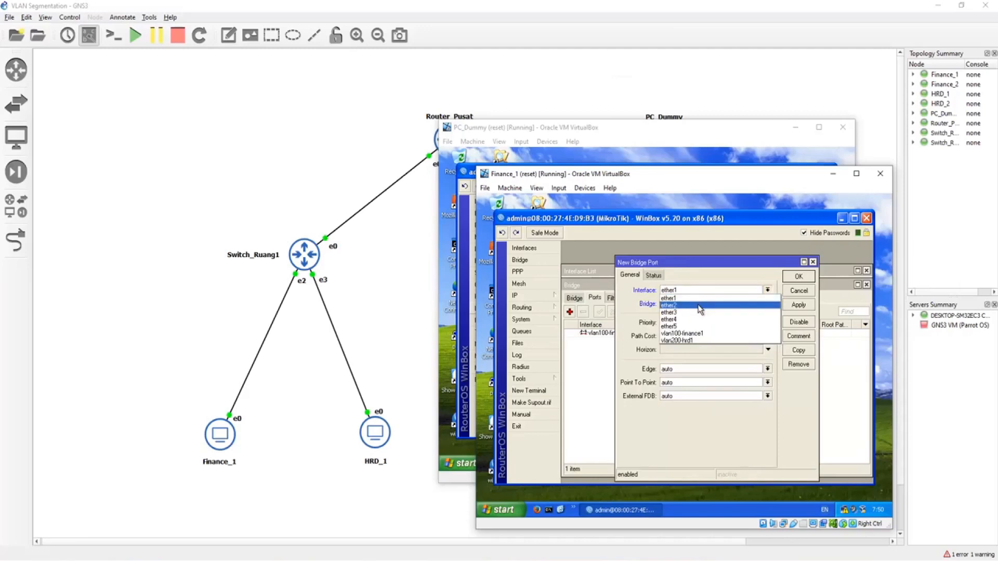
click(686, 341)
click(700, 306)
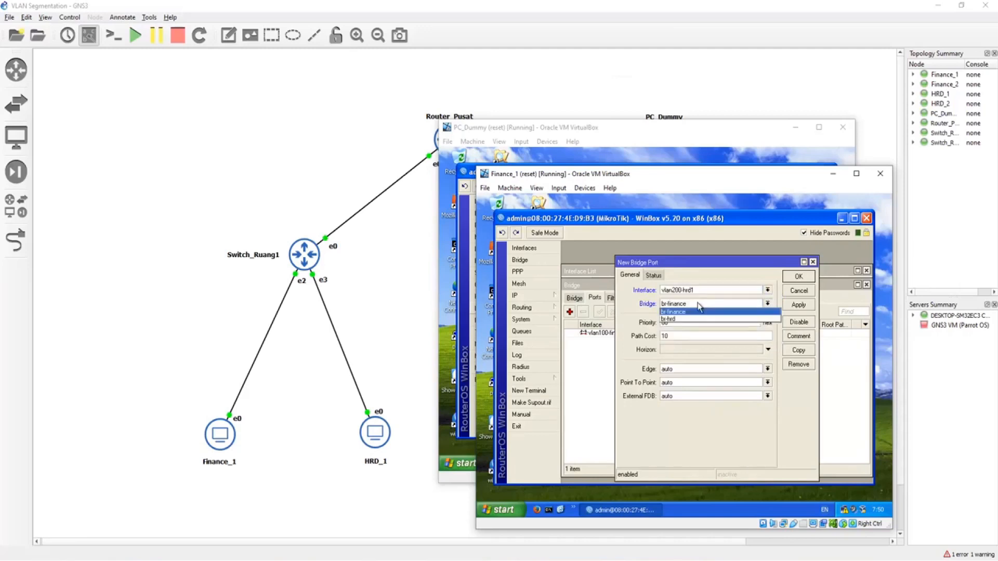
click(697, 319)
click(799, 277)
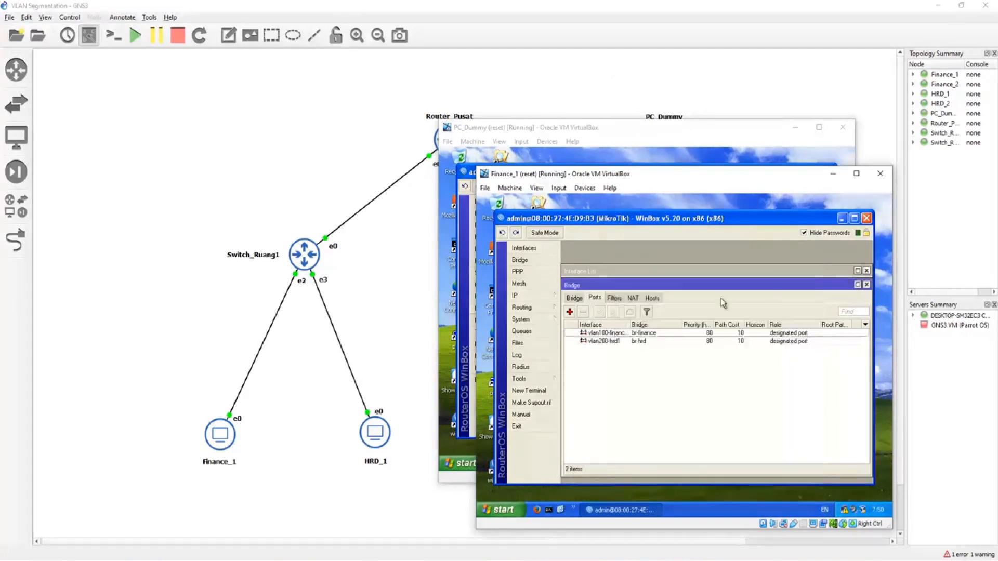
Step: Add ether3 as a port of the br-finance bridge
click(570, 312)
click(692, 291)
click(694, 311)
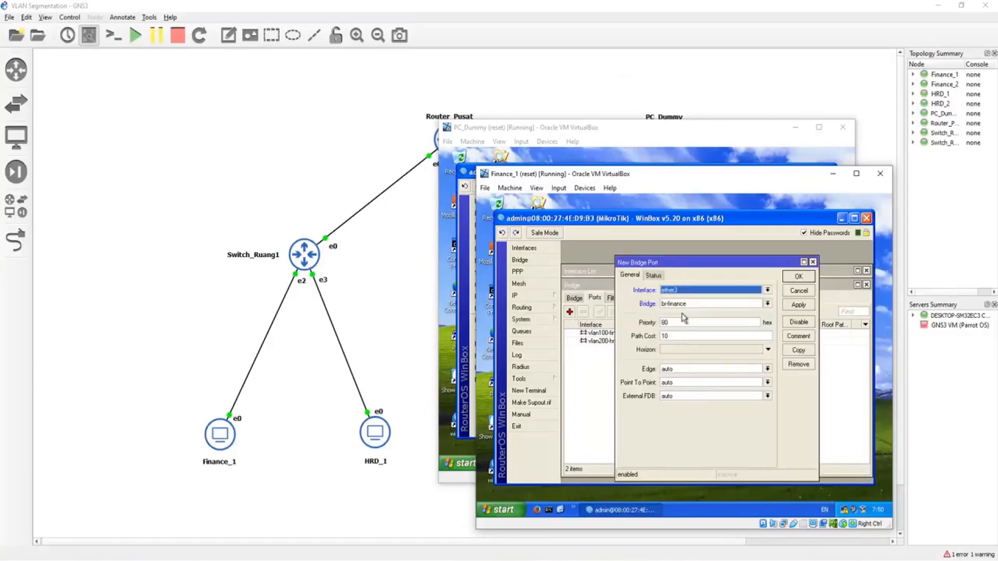
click(798, 277)
Step: Add ether4 as a port of the br-hrd bridge
click(569, 312)
click(687, 291)
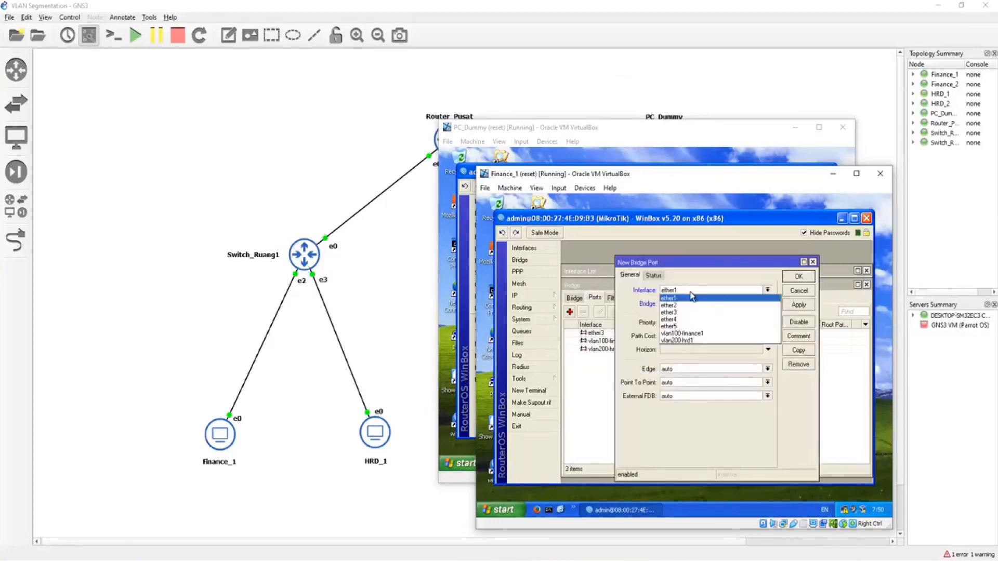
click(690, 320)
click(695, 304)
click(697, 319)
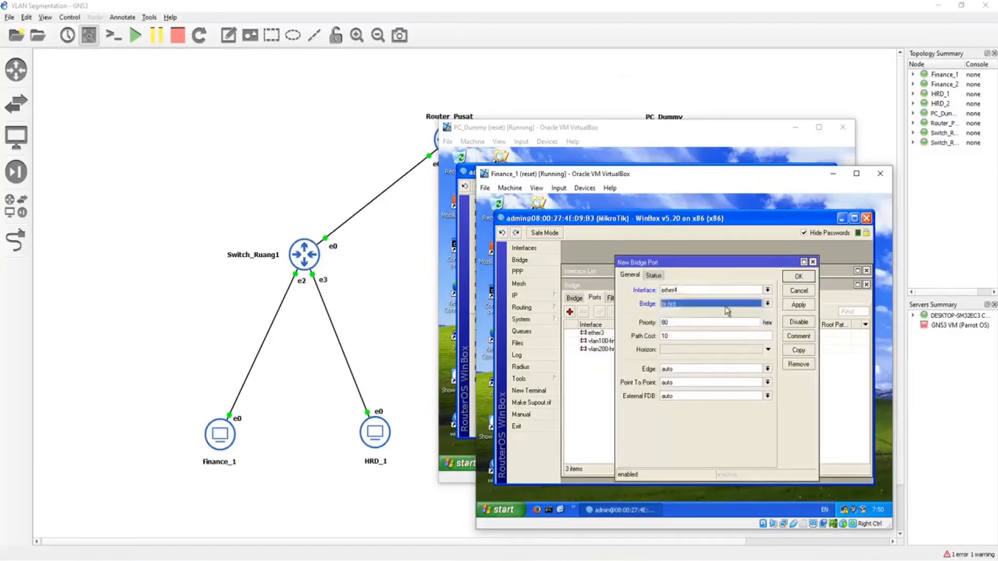
click(797, 277)
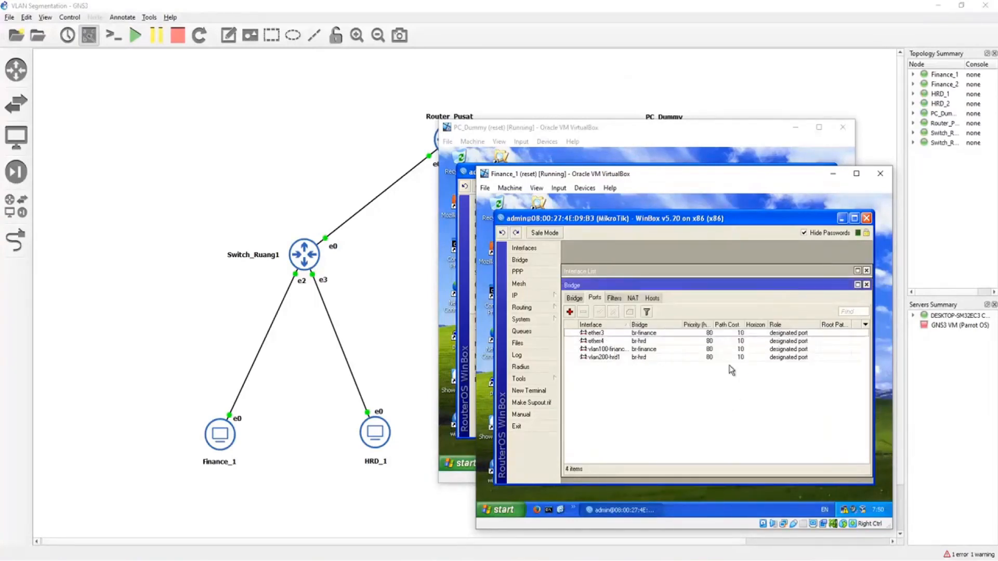
Step: Switch to the Finance_2 virtual machine, connect WinBox to its MikroTik device and open the interface list
drag(677, 177, 282, 175)
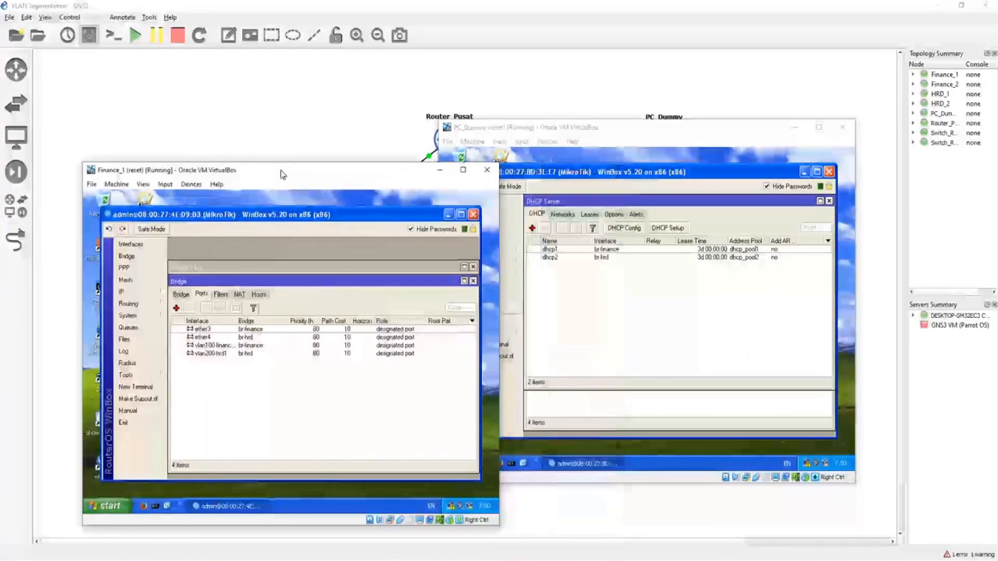
click(439, 560)
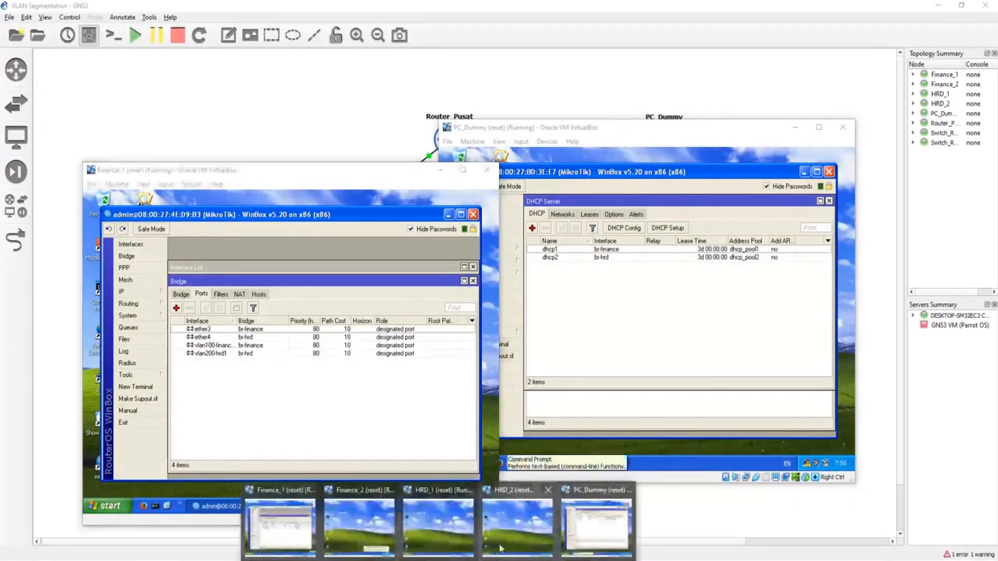
click(342, 530)
click(575, 300)
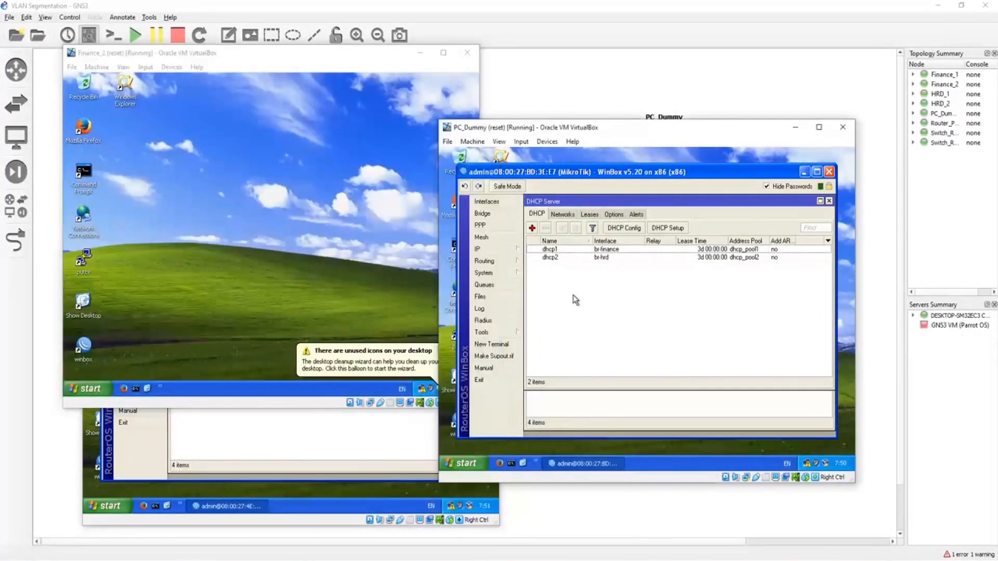
click(439, 560)
click(359, 525)
drag(239, 51, 630, 160)
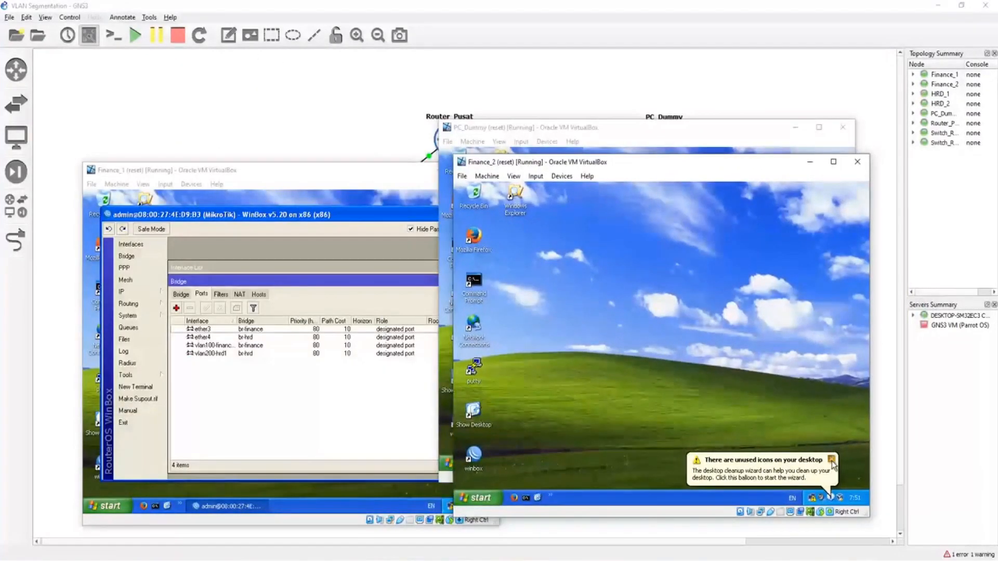
double_click(474, 455)
click(621, 213)
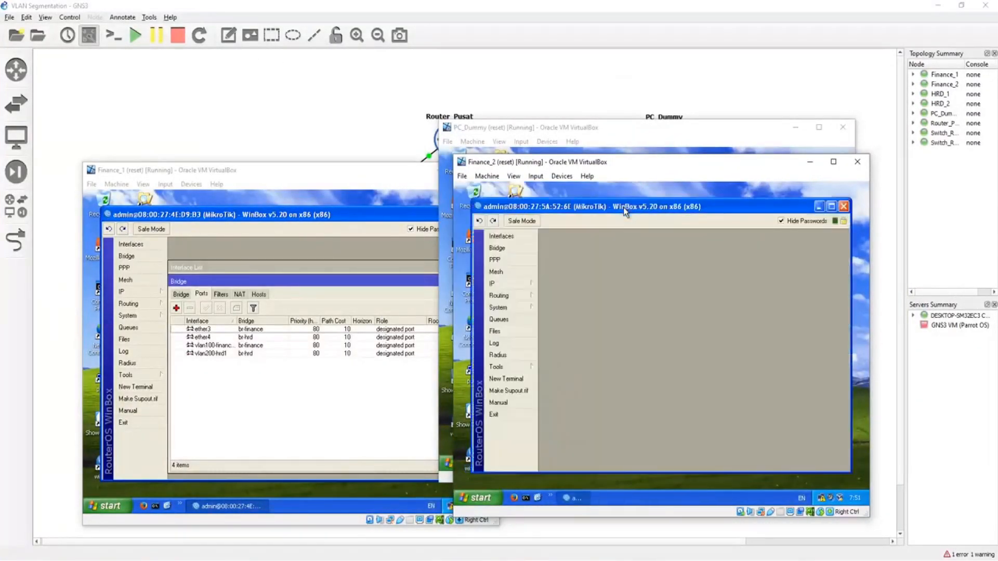
click(501, 236)
Step: Add a VLAN interface named vlan100-finance2 with VLAN ID 200 on ether1
click(574, 308)
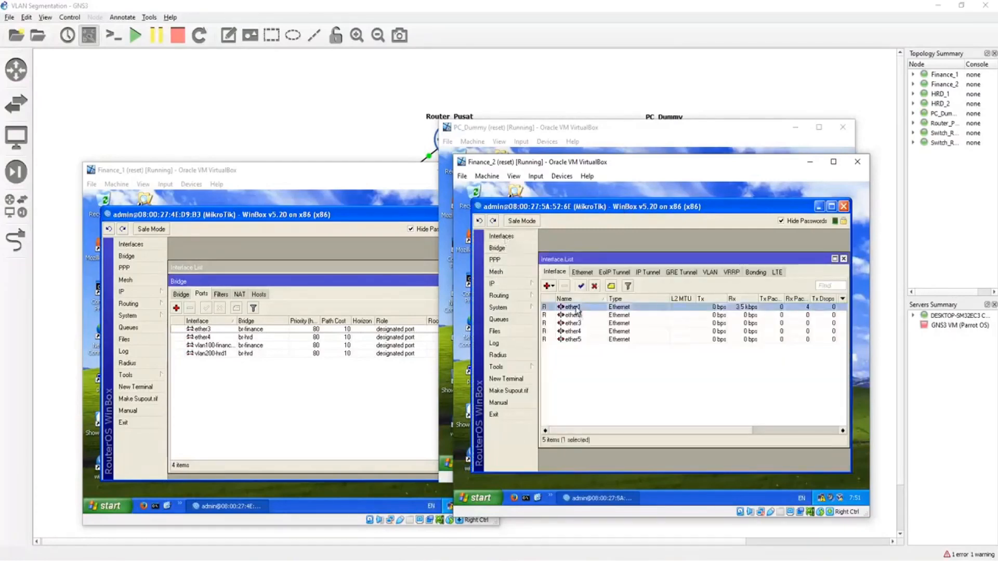
click(554, 289)
click(568, 324)
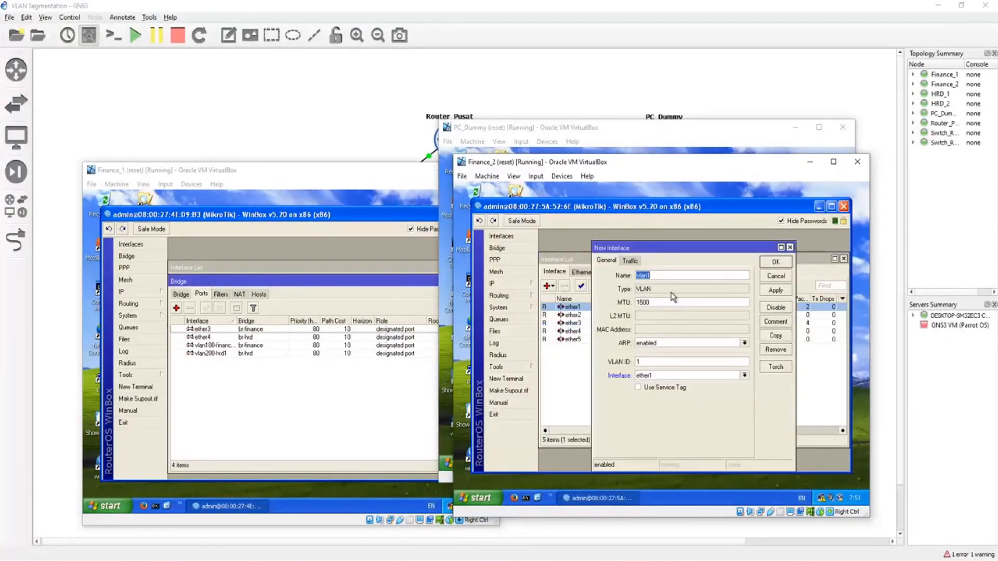
click(658, 276)
text(00-finance)
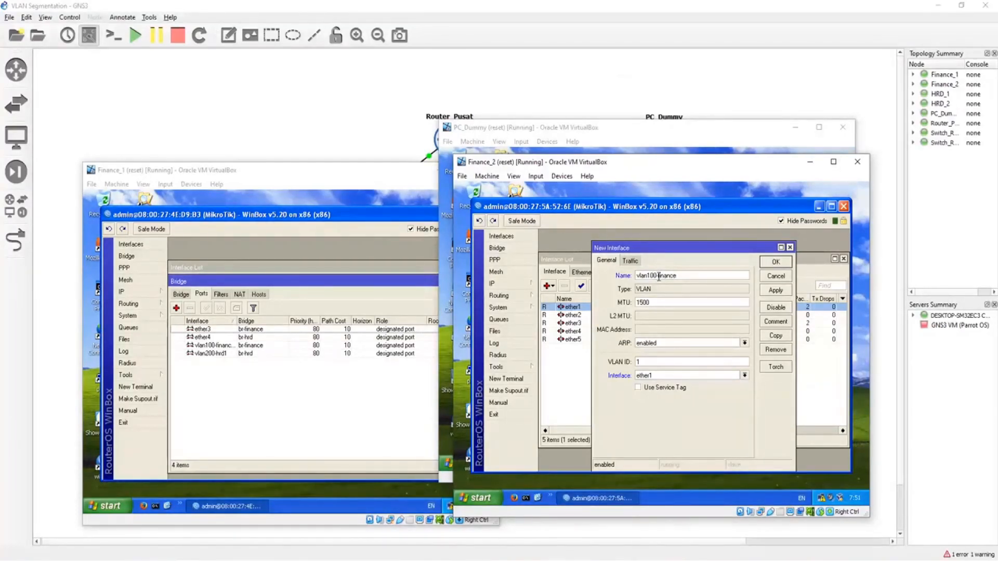
text(2)
double_click(640, 362)
click(775, 262)
Step: Try to add a VLAN interface named vlan200-hrd2 with VLAN ID 200 on ether1
click(548, 286)
click(558, 326)
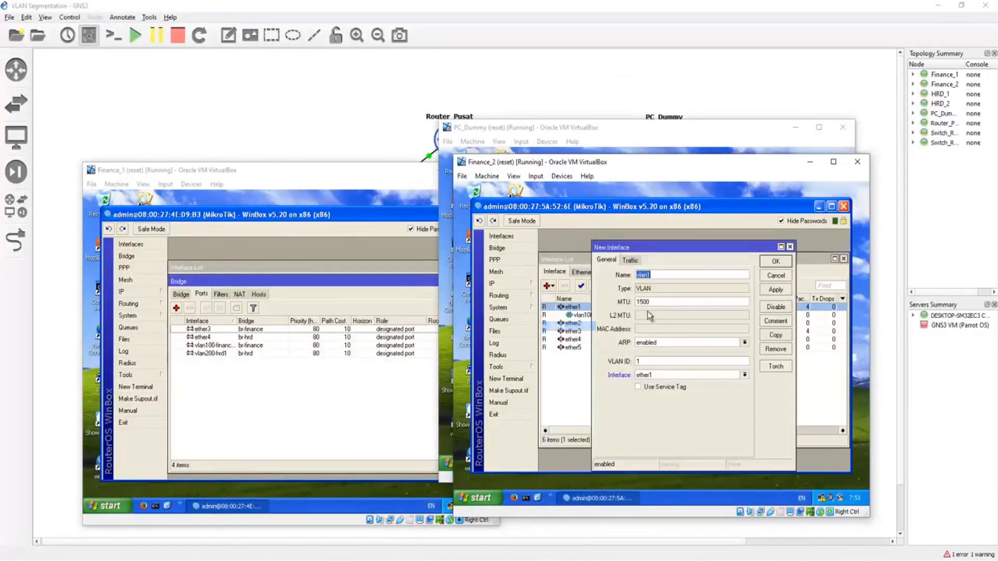
text(200-hrd2)
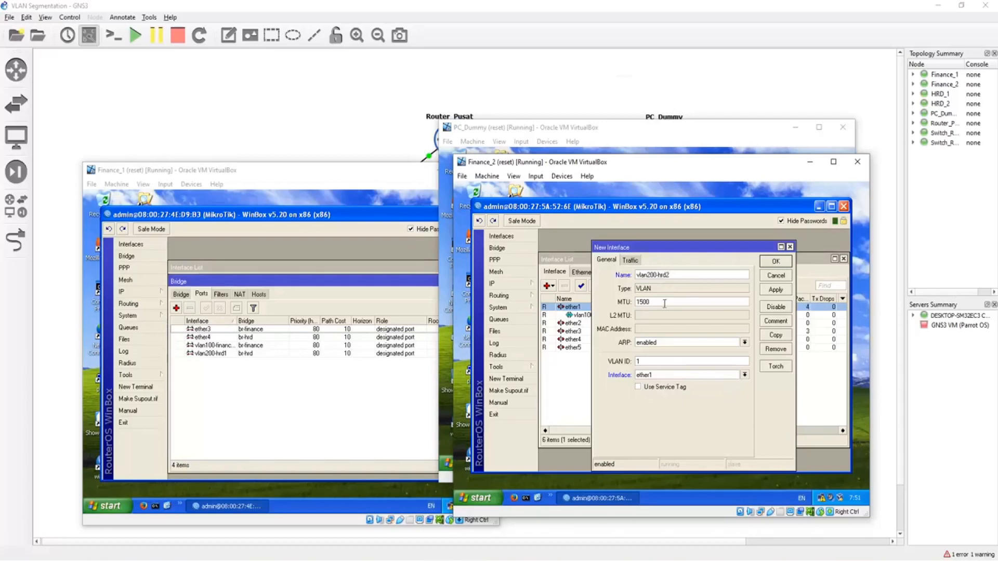
drag(652, 363, 616, 362)
click(762, 263)
click(734, 352)
click(670, 274)
click(775, 262)
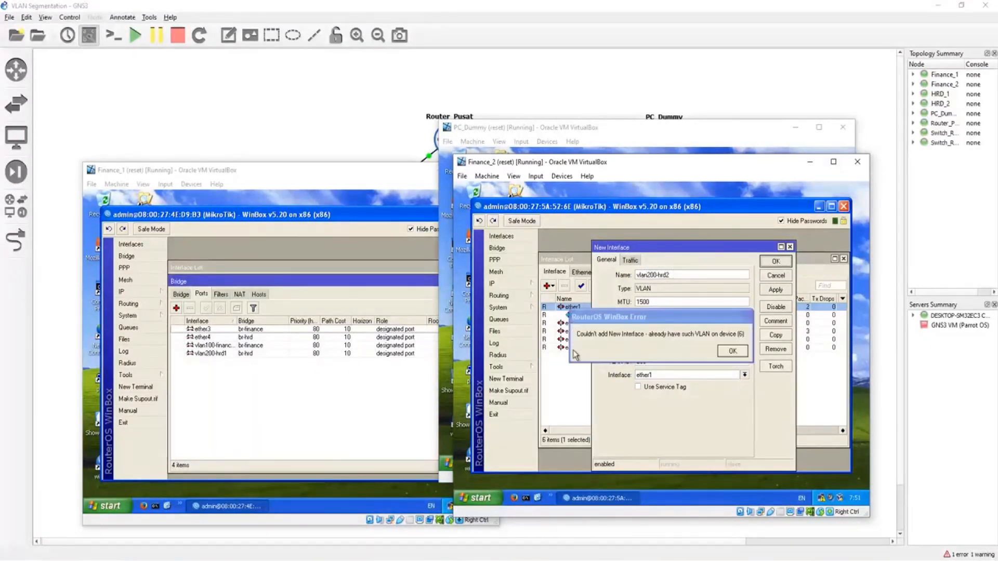
click(730, 351)
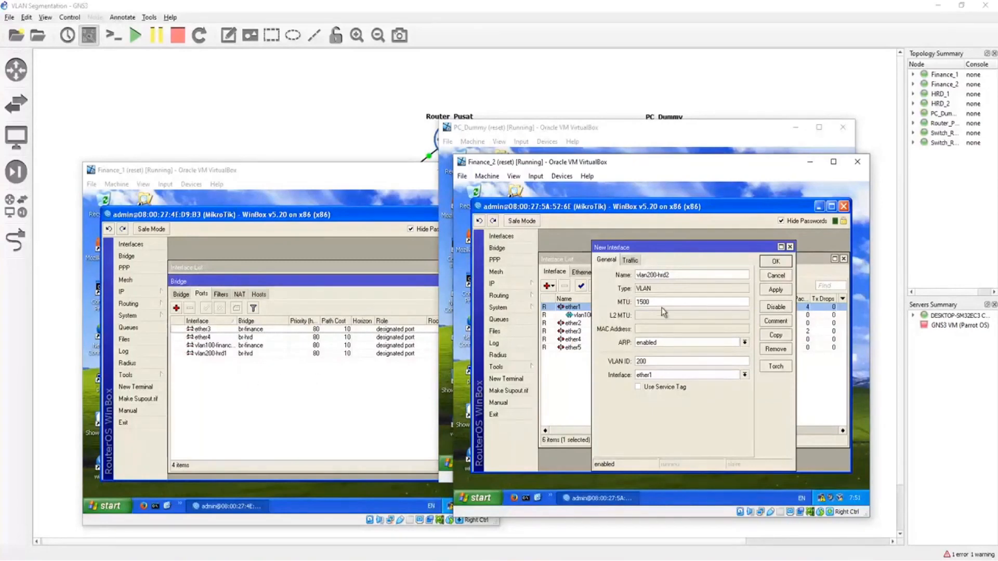
click(780, 279)
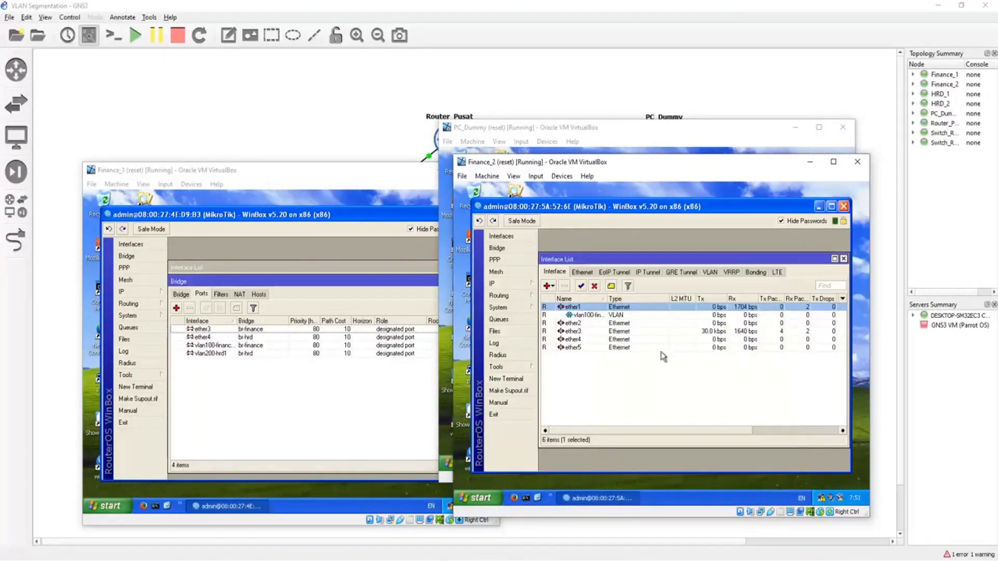
Step: Add a VLAN interface named vlan200-hrd2 with VLAN ID 200 on ether2
mouse_move(607, 299)
mouse_down()
mouse_move(639, 299)
mouse_move(621, 299)
mouse_up()
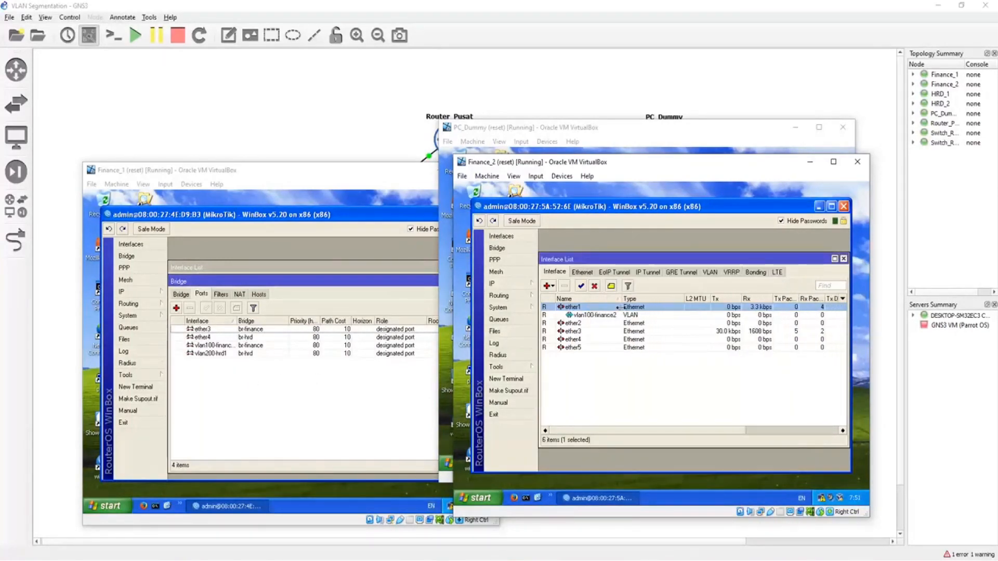
click(607, 315)
click(588, 393)
click(548, 286)
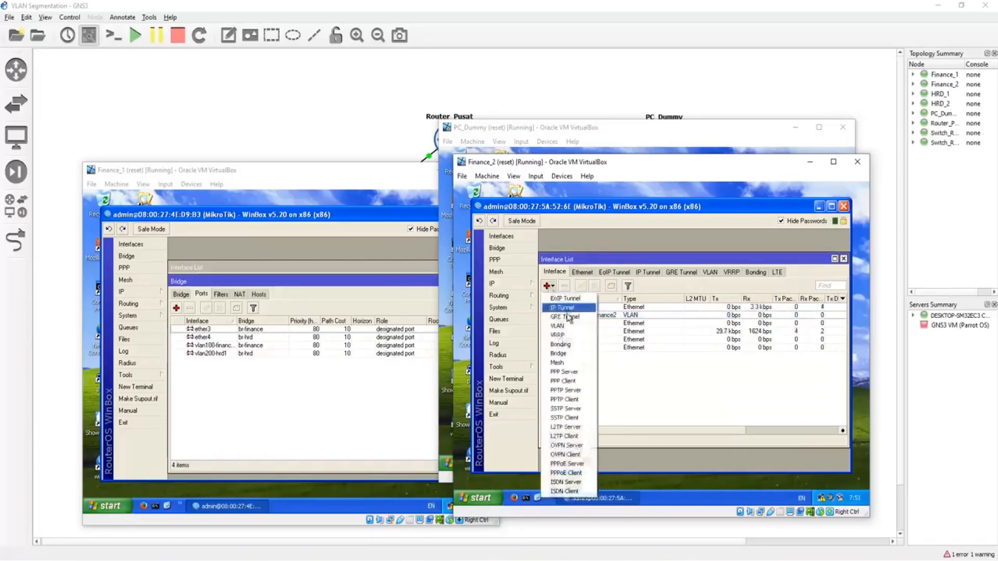
click(559, 318)
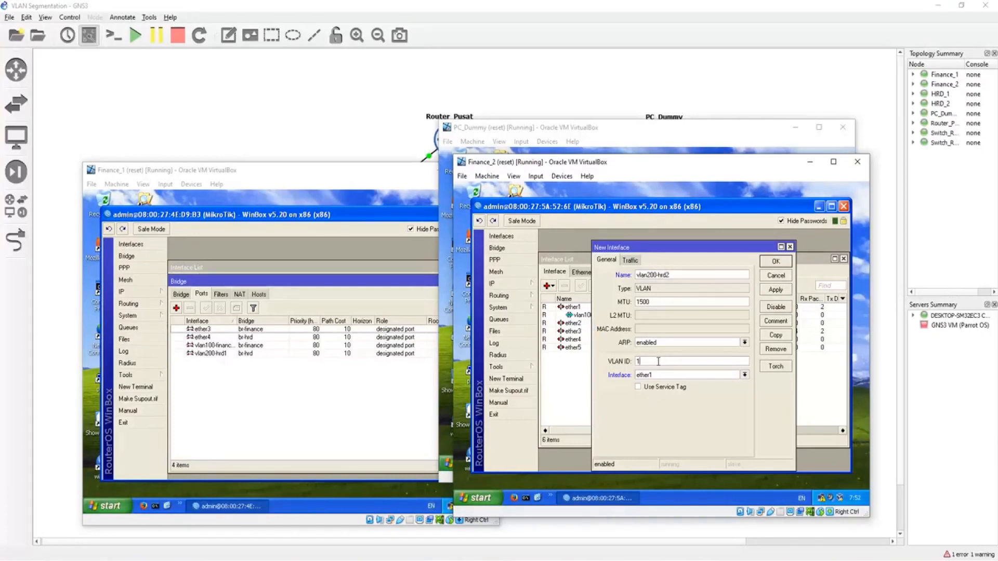
text(200)
click(777, 261)
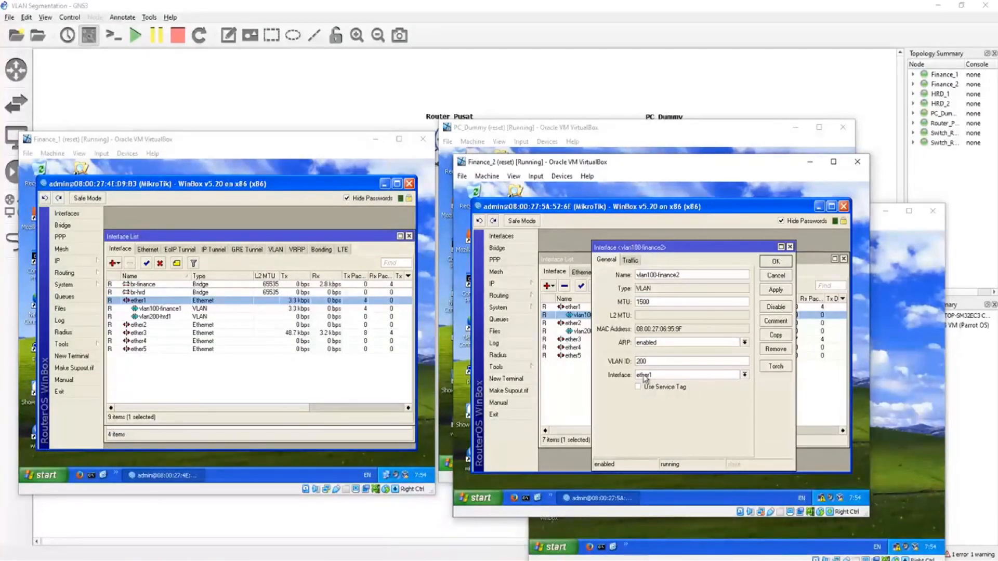
Step: Set the VLAN ID of vlan100-finance2 to 100 and change the parent interface of vlan200-hrd2 to ether1
key(BackSpace)
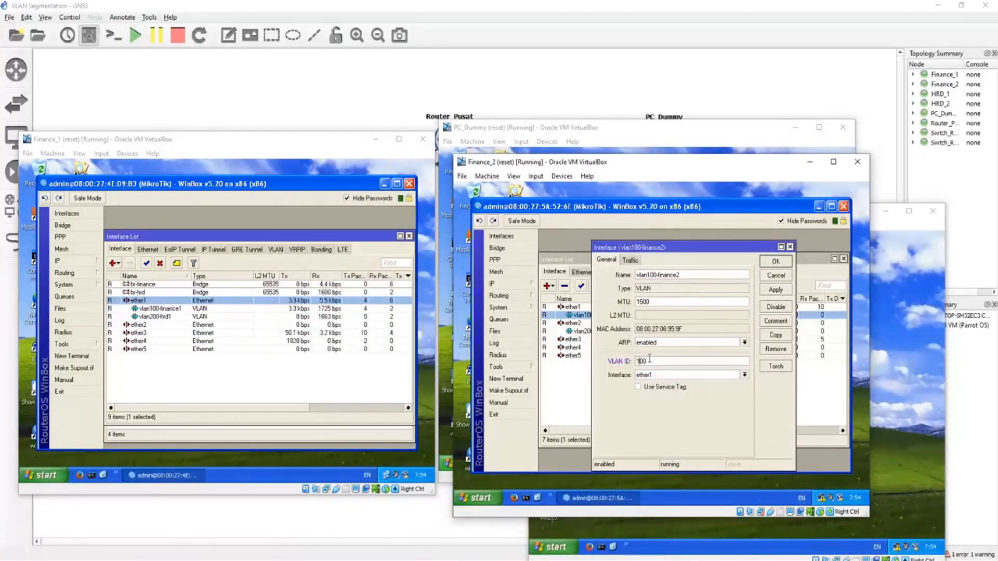
click(776, 261)
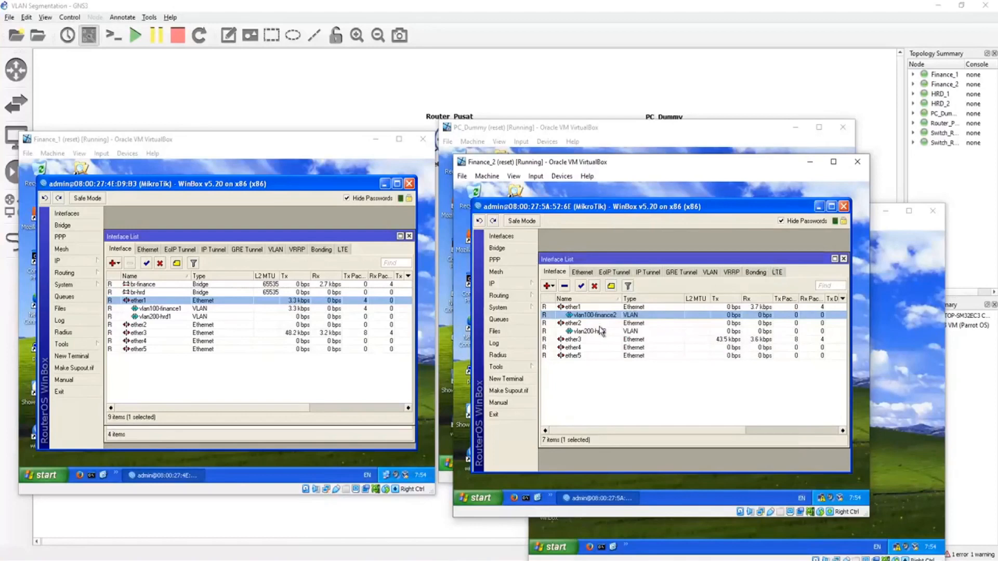
double_click(597, 331)
click(679, 375)
click(675, 384)
click(775, 262)
click(671, 389)
click(577, 323)
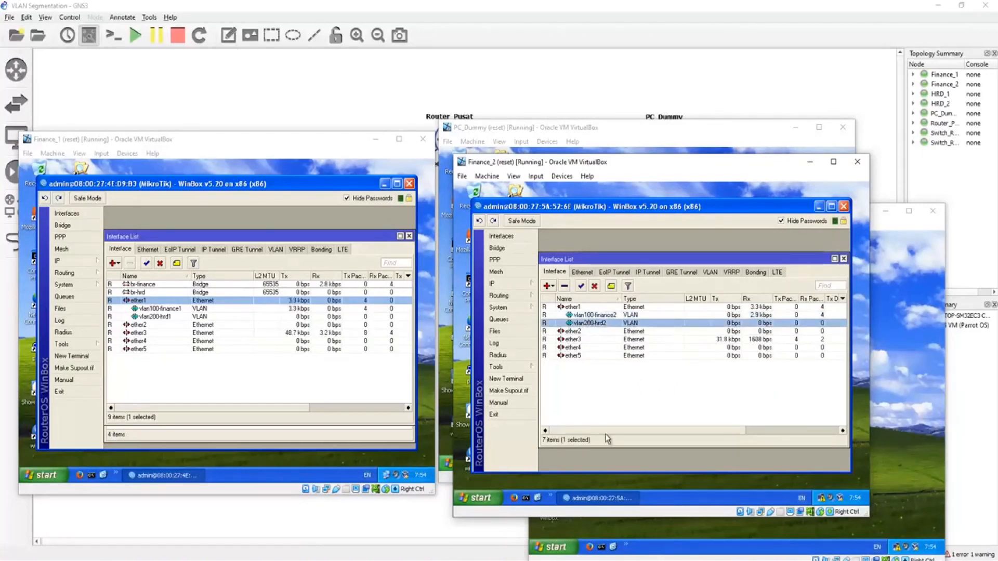
click(664, 390)
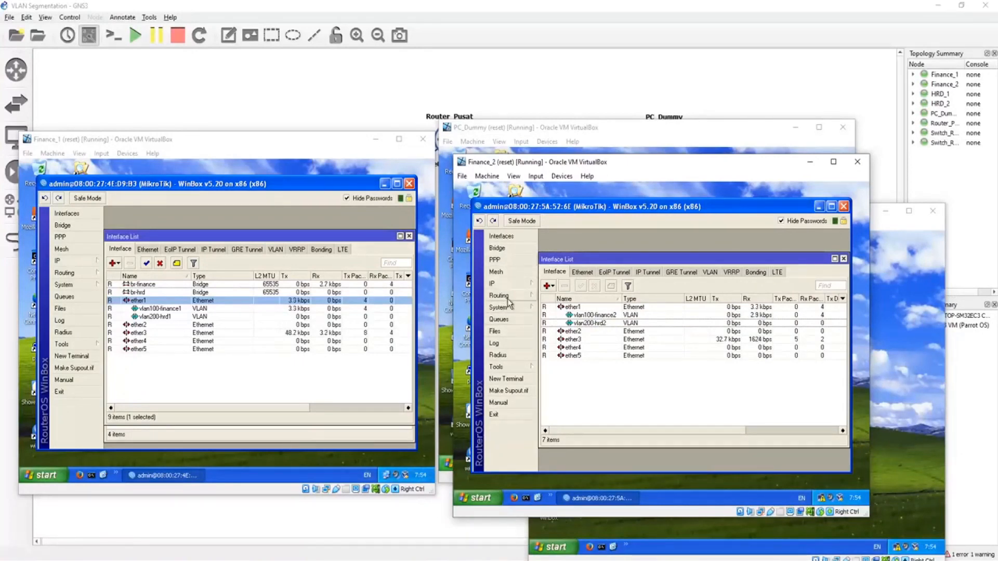
Step: Create two bridges named br-finance and br-hrd on the Finance_2 switch
click(512, 248)
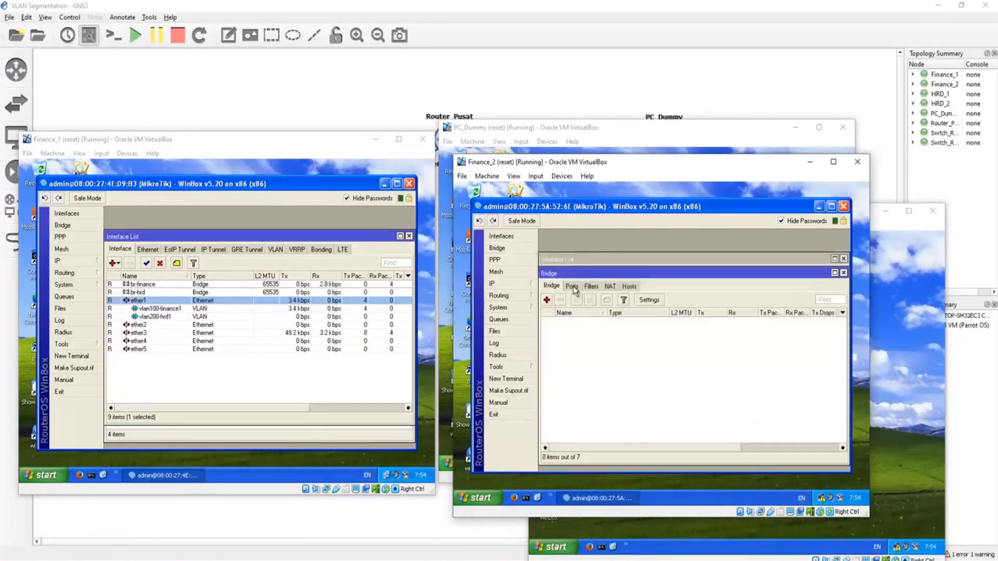
click(547, 300)
text(br-d)
text(inance)
key(Return)
click(553, 301)
text(br)
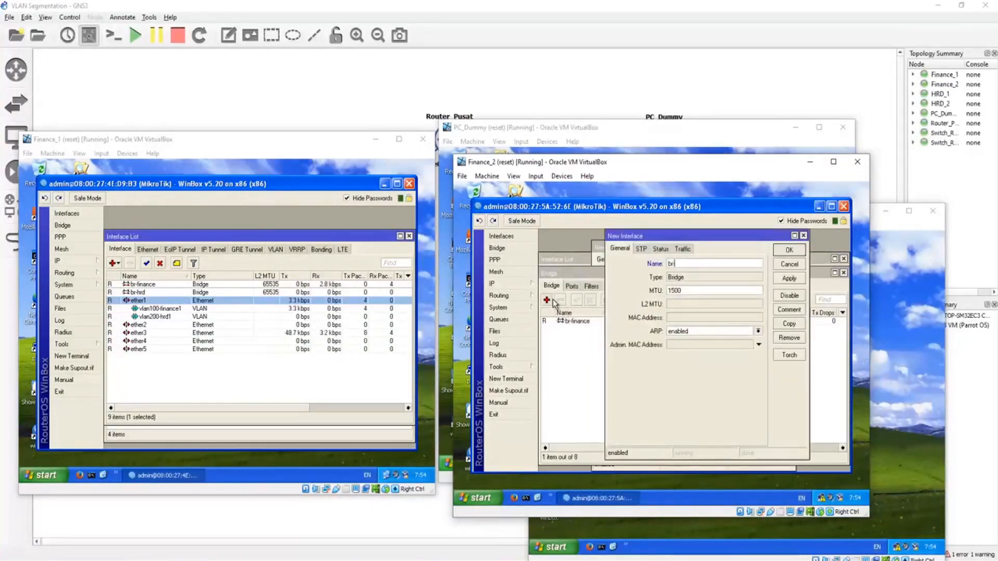
text(-hrd)
key(Return)
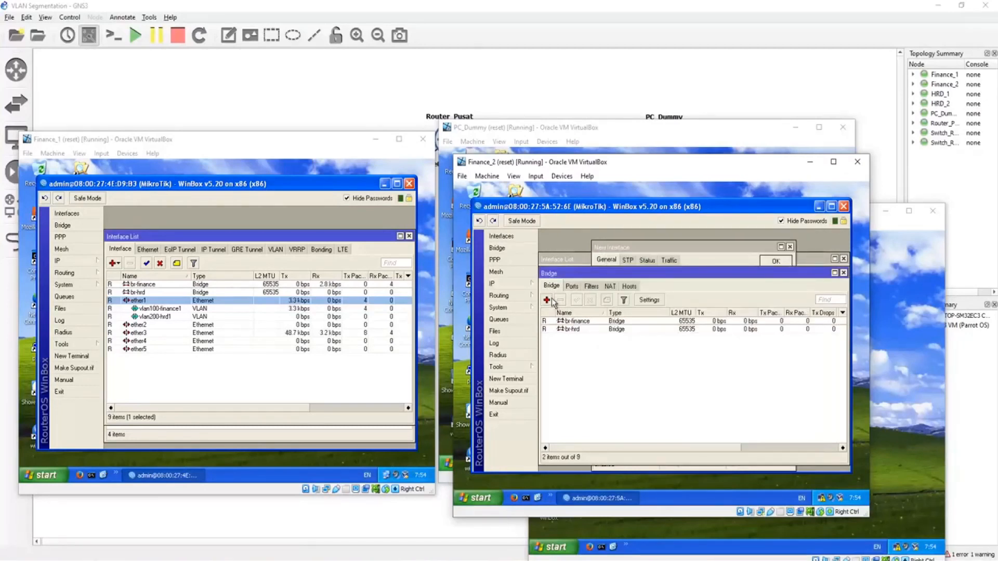
Step: Add vlan100-finance2 as a port of the br-finance bridge
click(572, 287)
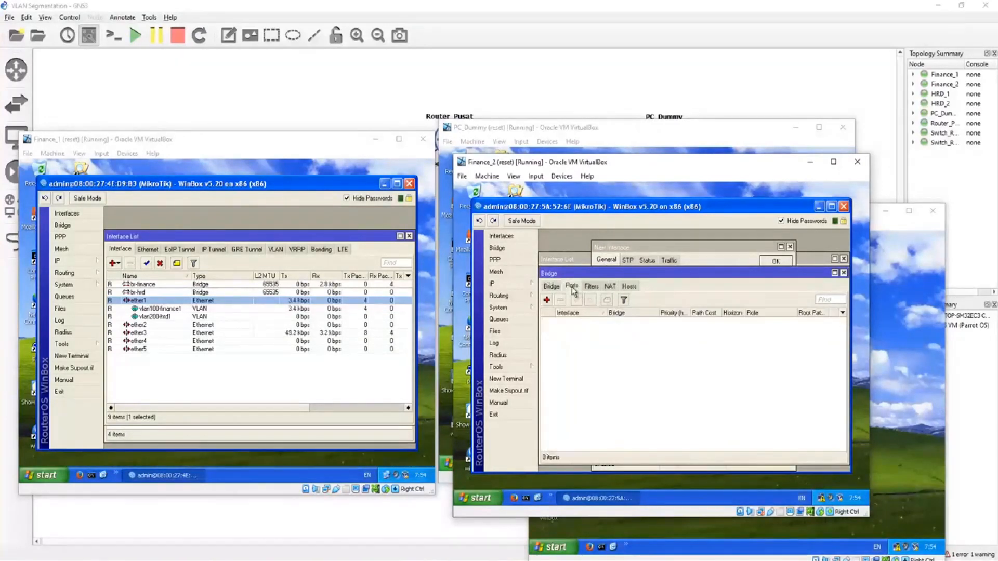
click(547, 301)
click(717, 284)
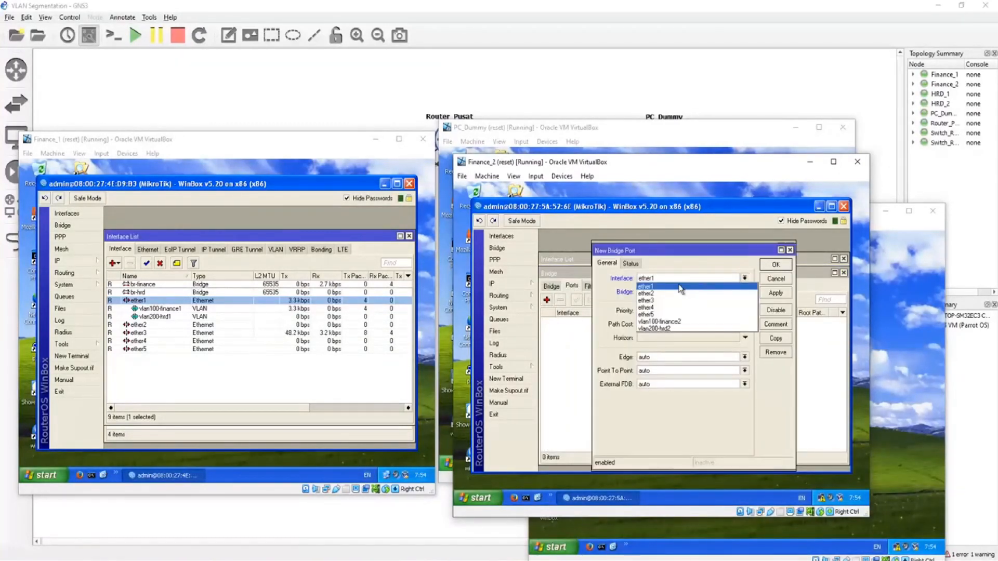
click(672, 304)
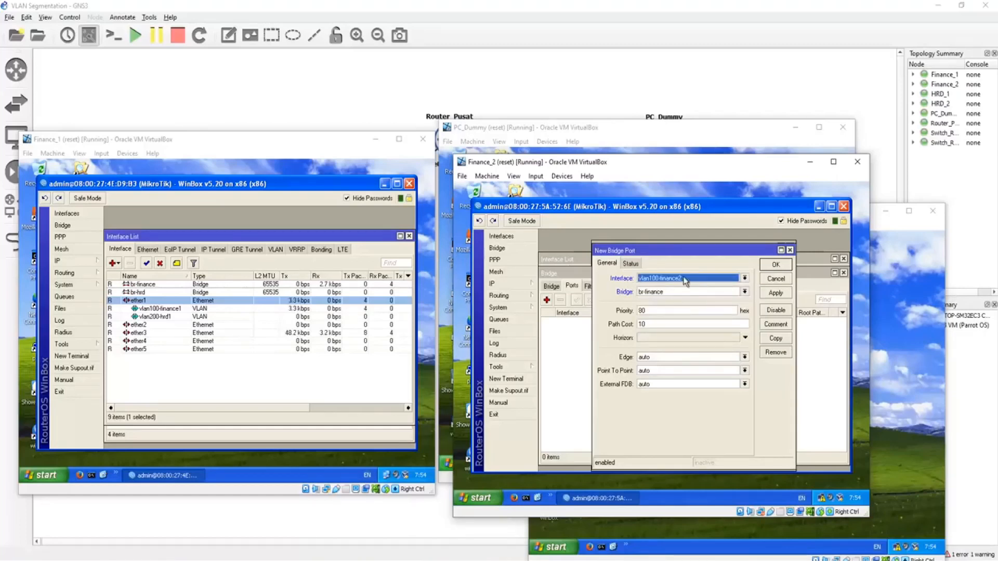
click(785, 269)
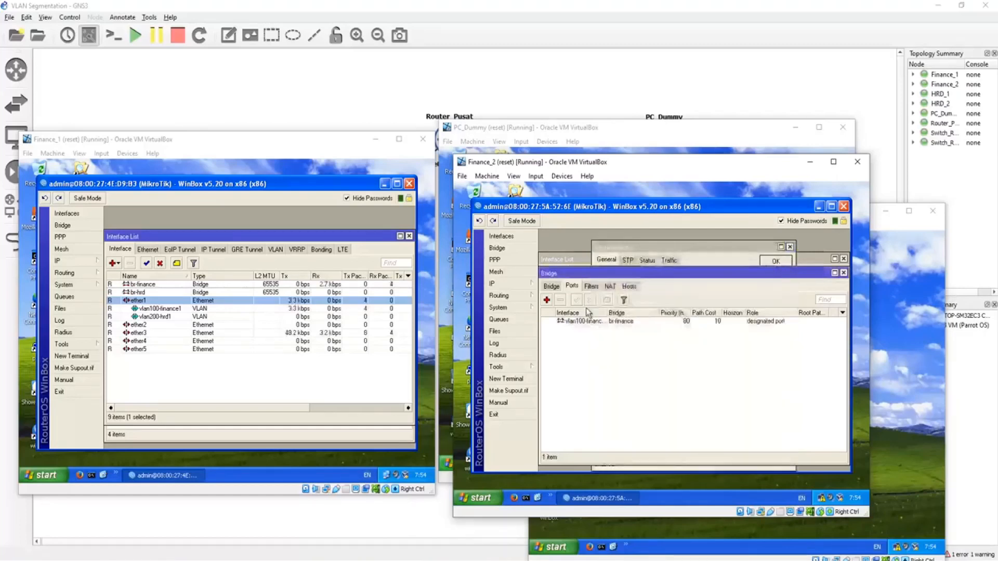
Step: Add vlan200-hrd2 as a port of the br-hrd bridge
click(547, 301)
click(667, 294)
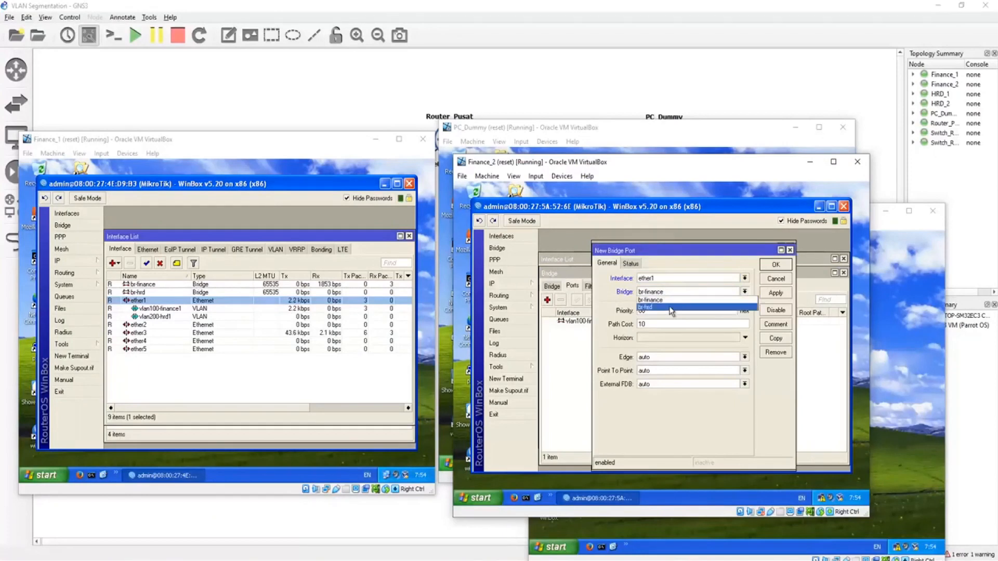
click(670, 307)
click(672, 281)
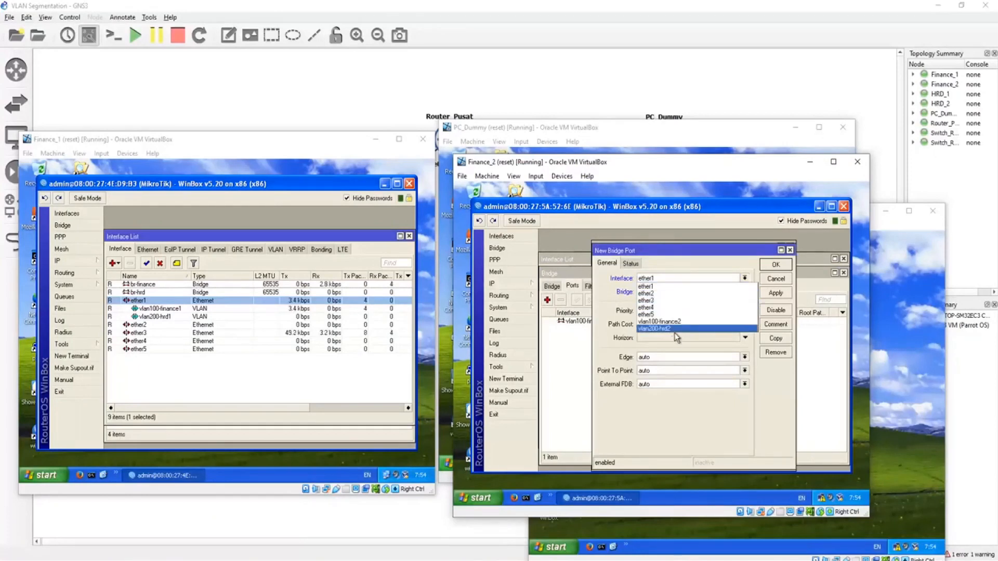
click(675, 328)
click(785, 266)
Step: Add ether3 as a port of the br-finance bridge on the Finance_2 switch
click(547, 301)
click(670, 279)
click(656, 301)
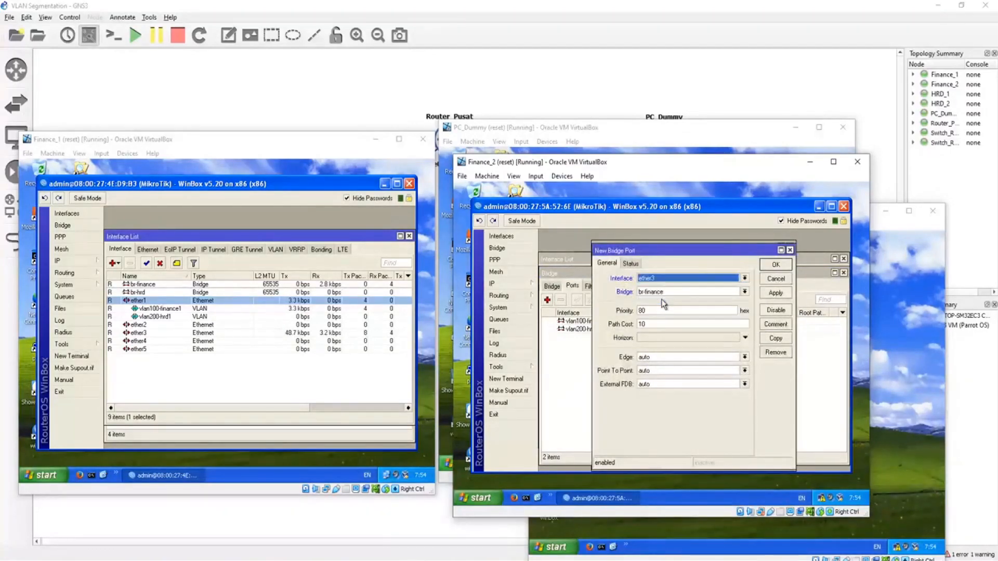
click(776, 265)
Step: Add ether4 as a port of the br-hrd bridge on the Finance_2 switch
click(547, 301)
click(662, 279)
click(664, 308)
click(732, 293)
click(714, 308)
click(780, 264)
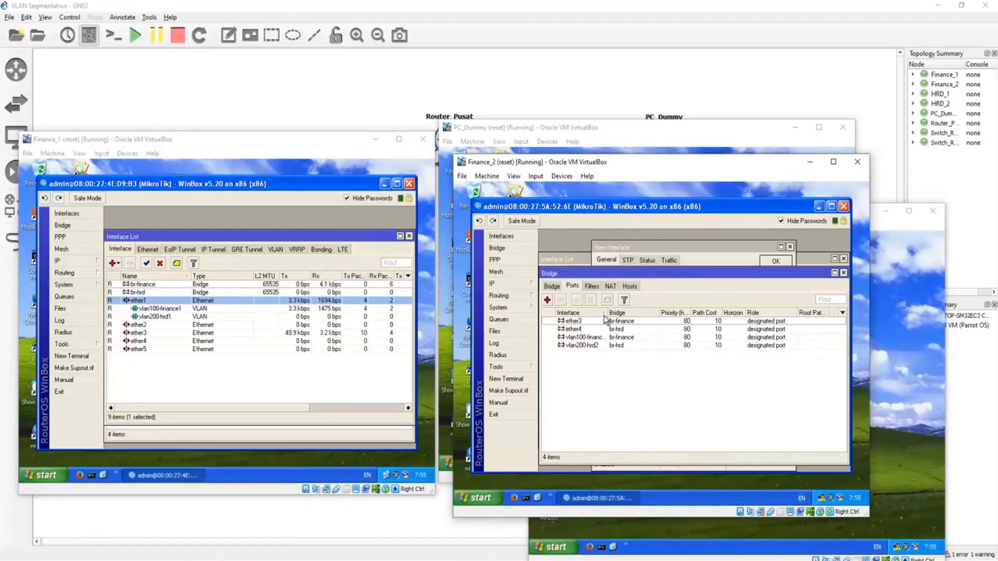
Step: Widen the bridge ports' interface column, discard the leftover new bridge dialog and show the list of bridges
drag(604, 312, 614, 312)
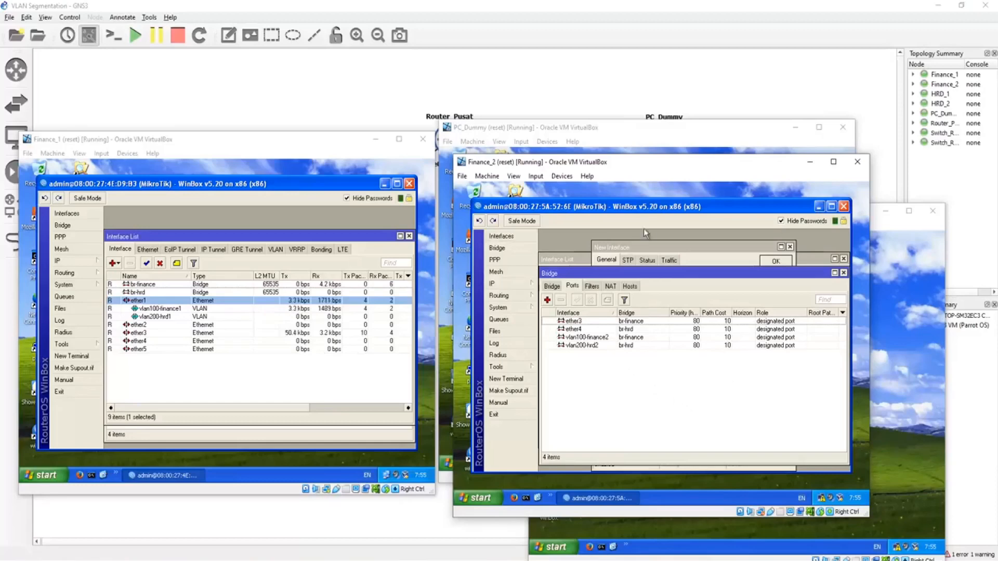
drag(679, 162, 697, 164)
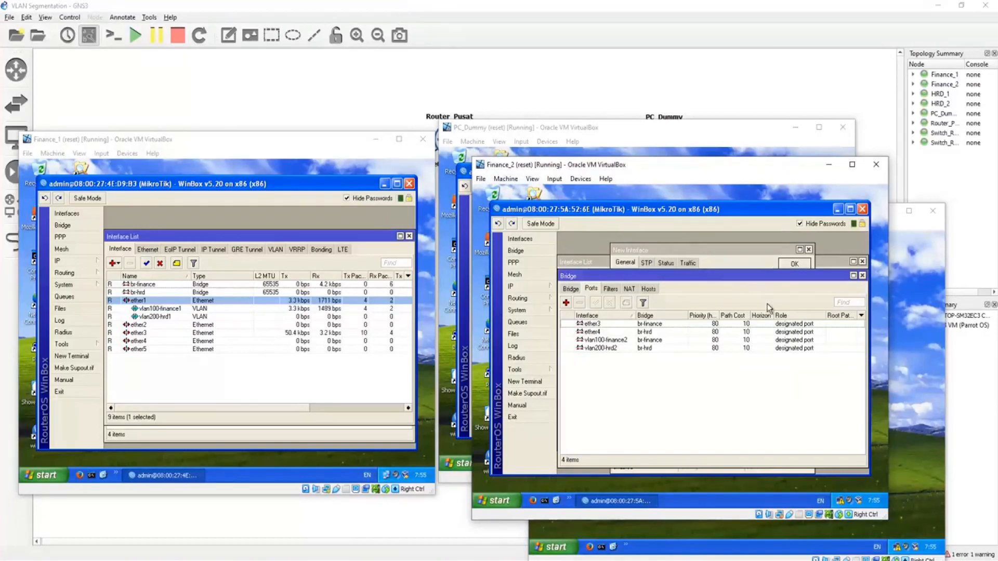
click(775, 246)
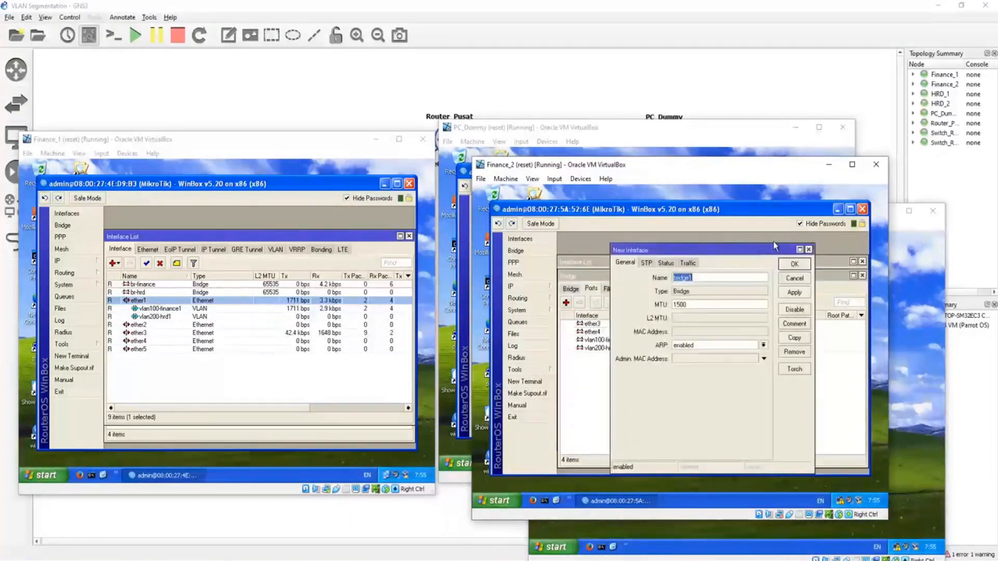
click(799, 281)
click(571, 289)
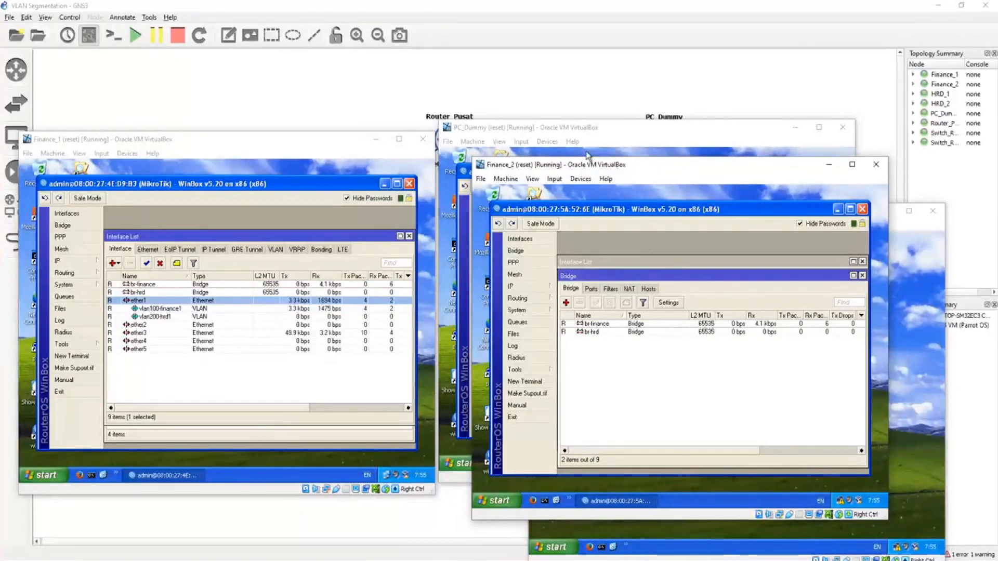
Step: Close the Bridge window on the PC_Dummy virtual machine, then open a Command Prompt in the Finance_1 virtual machine
click(466, 172)
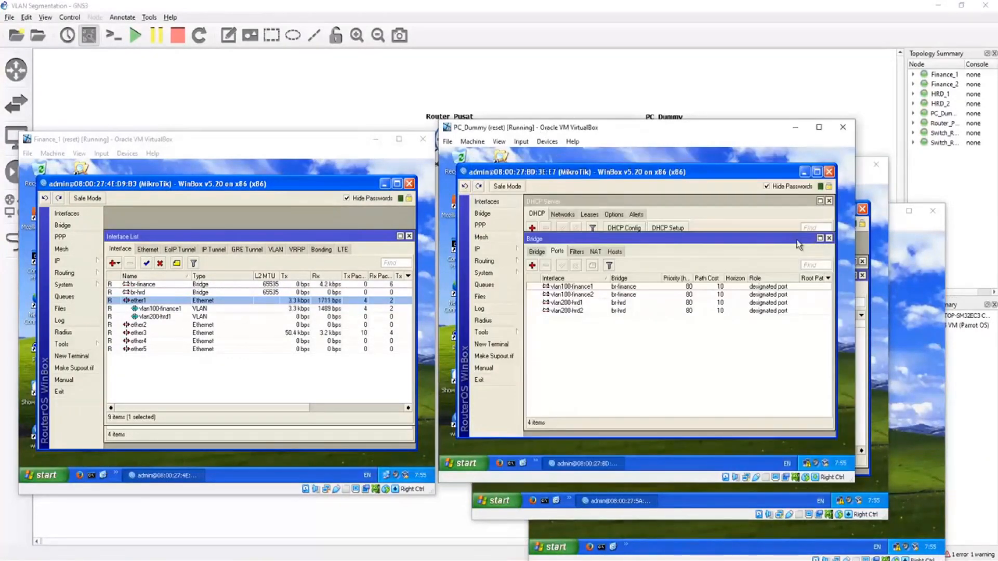
click(829, 238)
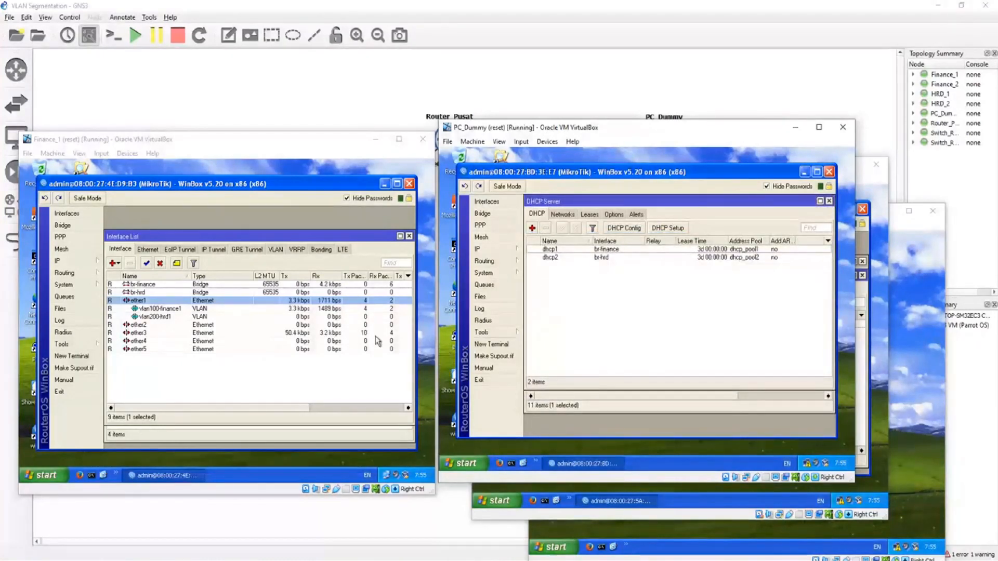
click(118, 141)
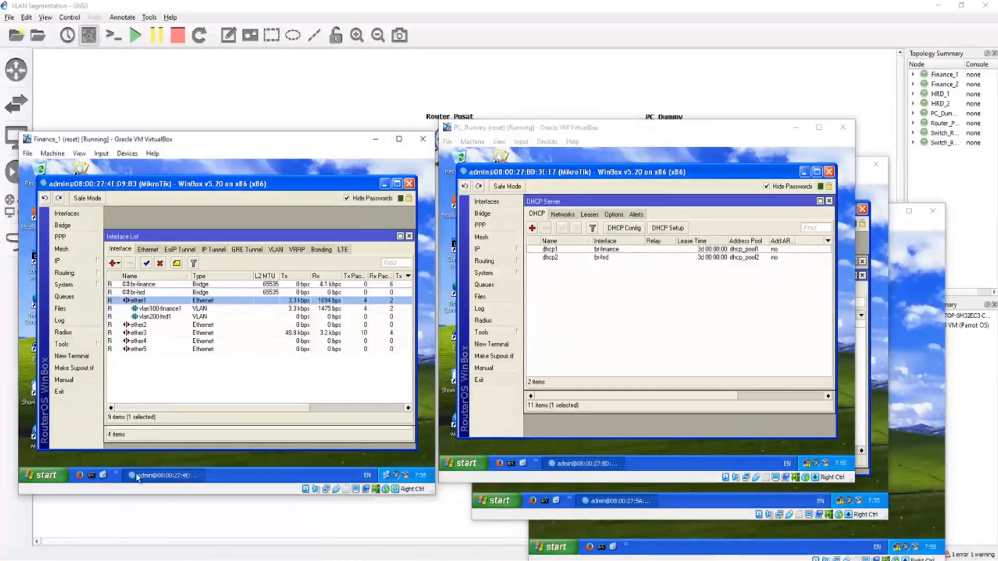
click(92, 475)
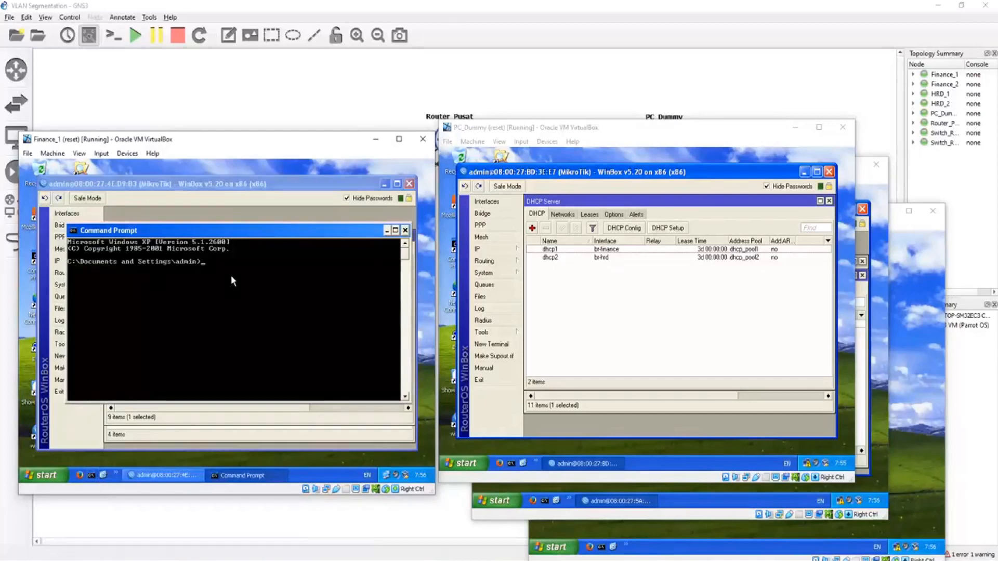
Step: Run ipconfig in the Command Prompt of the Finance_1 and HRD_1 virtual machines to check their IP configuration
text(ipconfig)
key(Return)
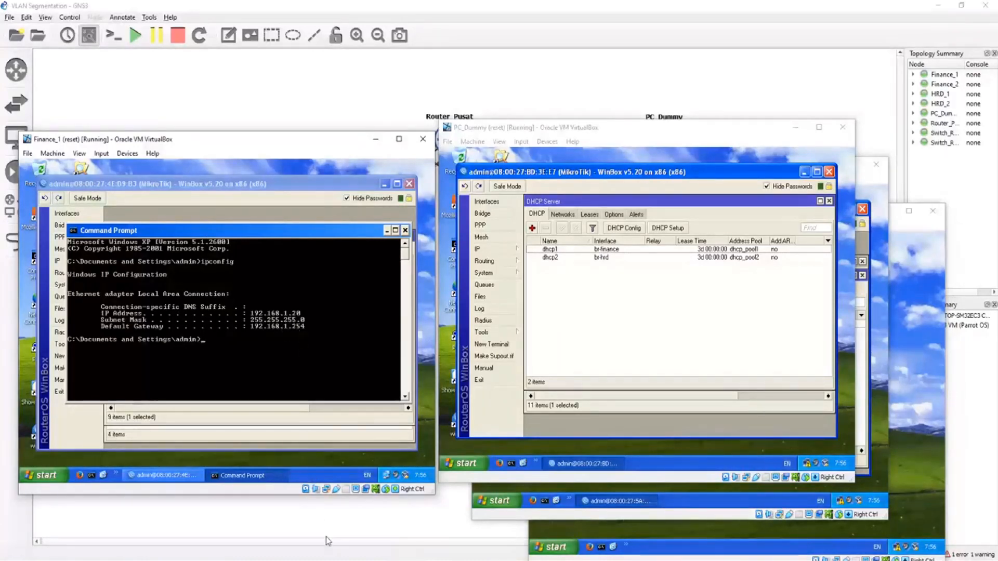
mouse_move(359, 535)
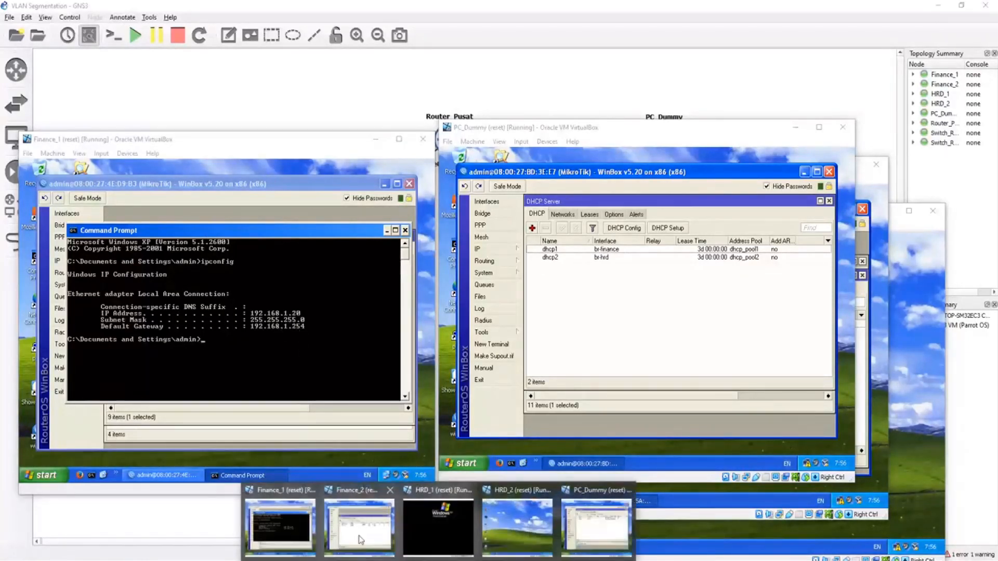
click(460, 527)
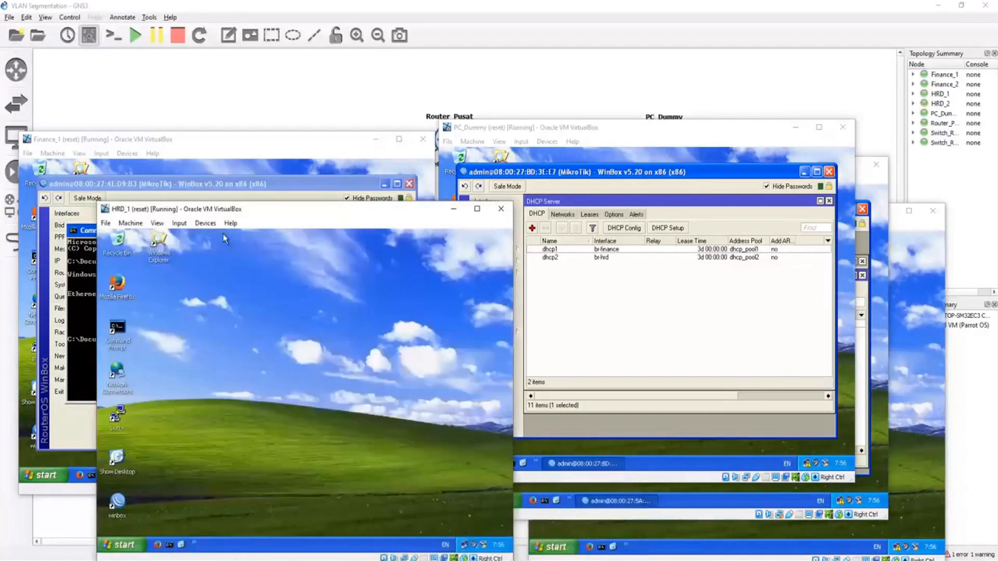
click(169, 545)
text(ipconfig)
key(Return)
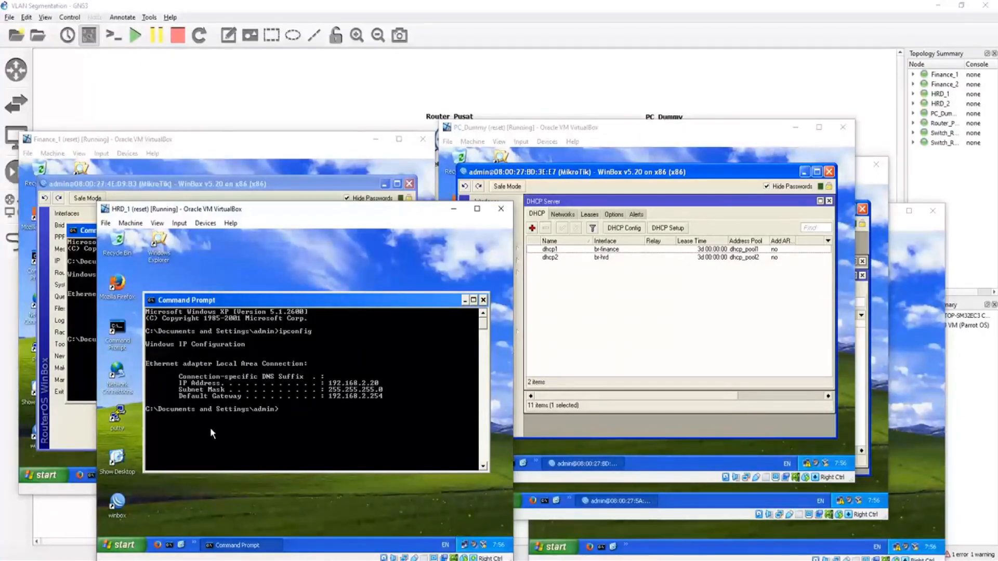
Step: Move the PC_Dummy and Finance_2 windows aside, and run ipconfig in a Command Prompt on Finance_2
drag(614, 132, 463, 72)
click(798, 167)
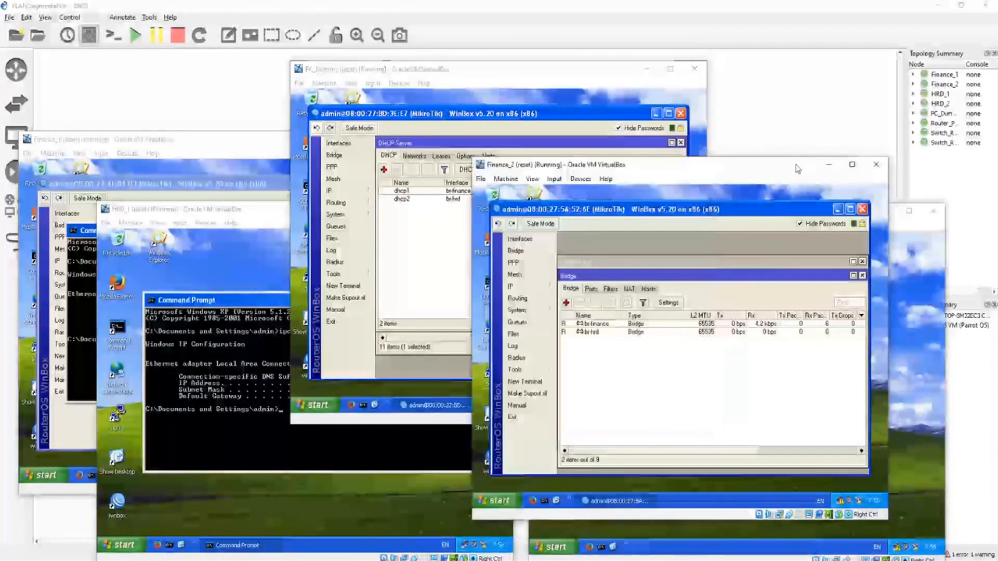
drag(798, 167, 655, 137)
click(822, 276)
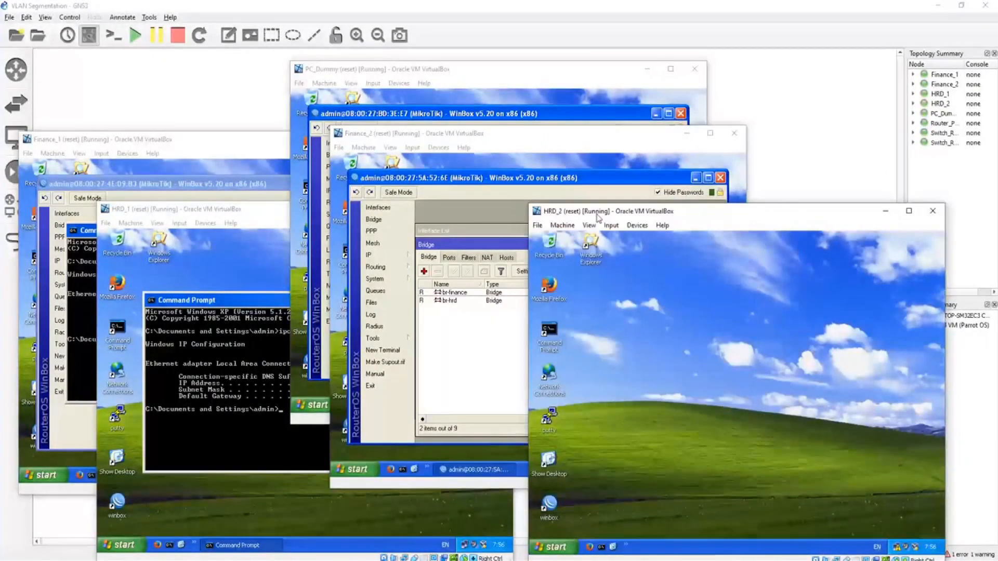
click(514, 146)
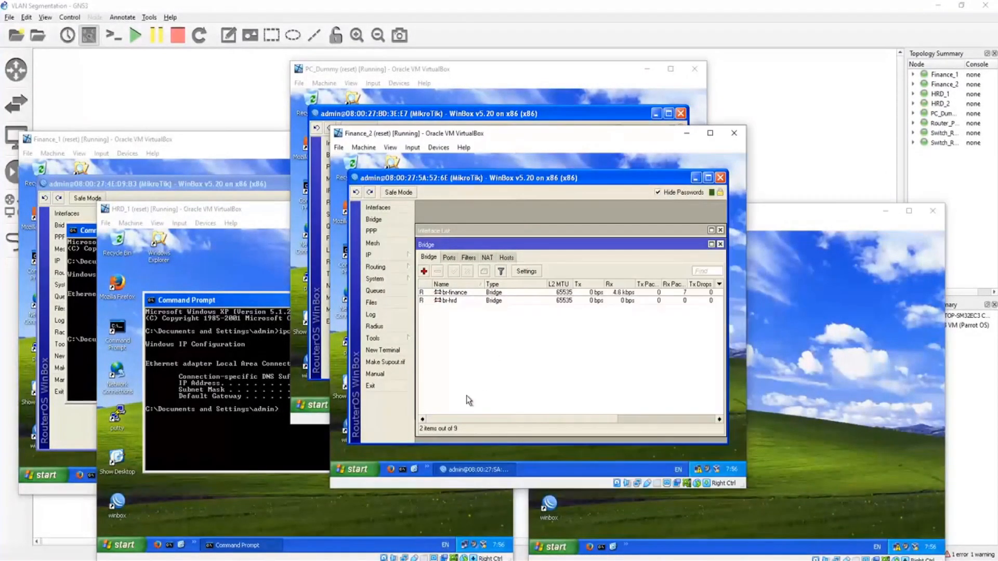
click(403, 470)
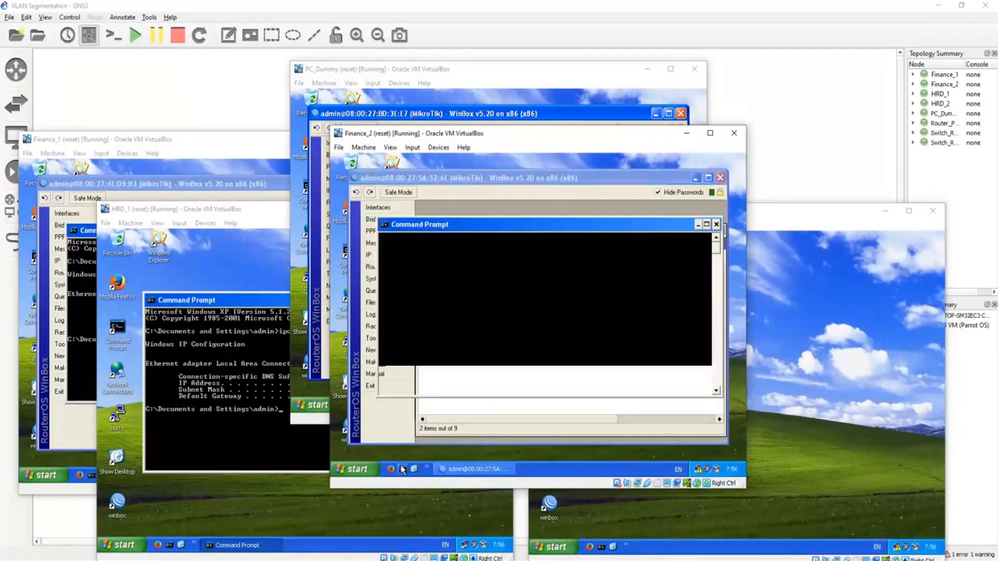
text(ipconfig)
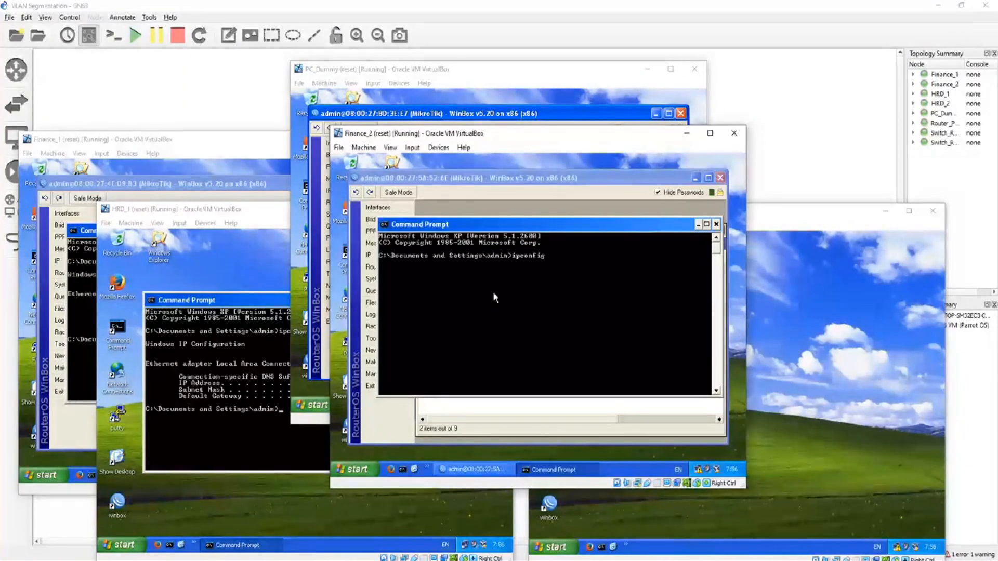
key(Return)
Step: Run ipconfig in a Command Prompt on the HRD_2 virtual machine
click(830, 328)
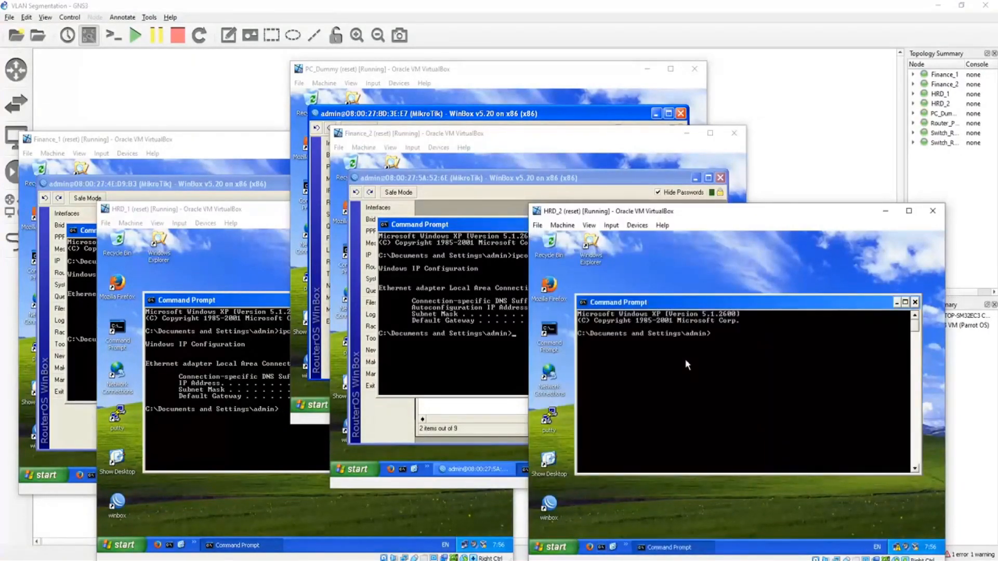
text(config)
key(Return)
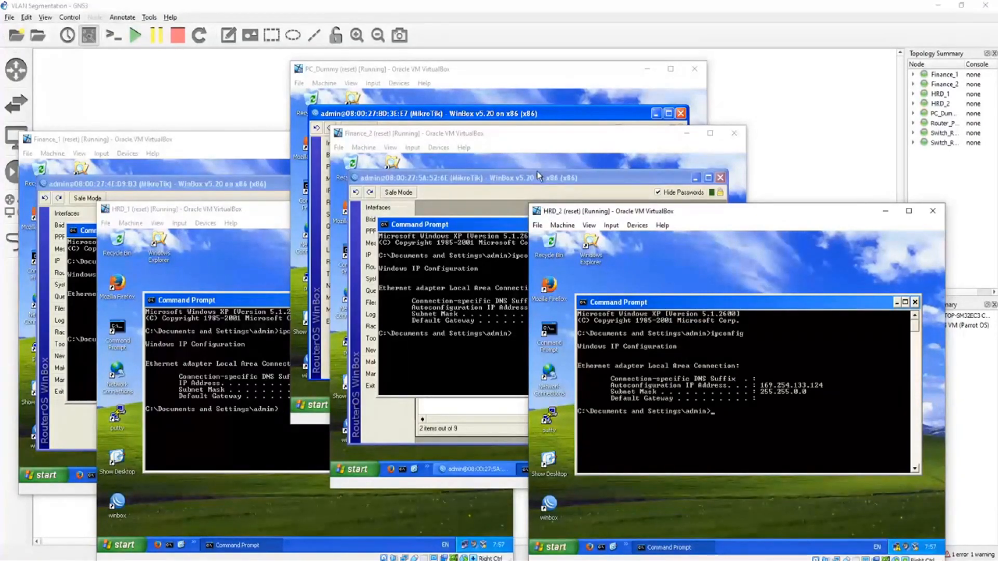
Step: Compare the ipconfig output on Finance_2 and HRD_2, and access the network connection options on Finance_2
click(551, 133)
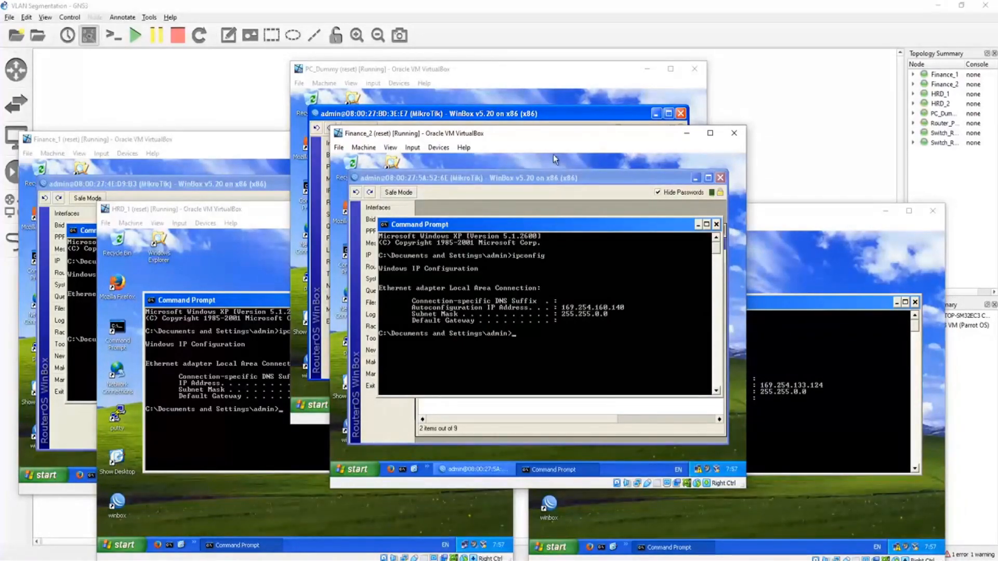
drag(562, 139, 527, 133)
click(792, 222)
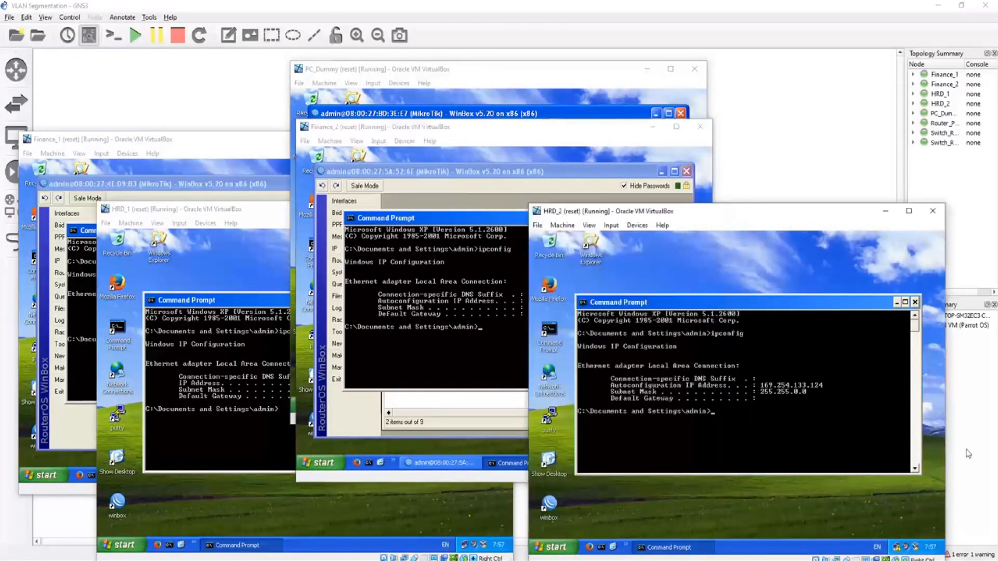
click(494, 130)
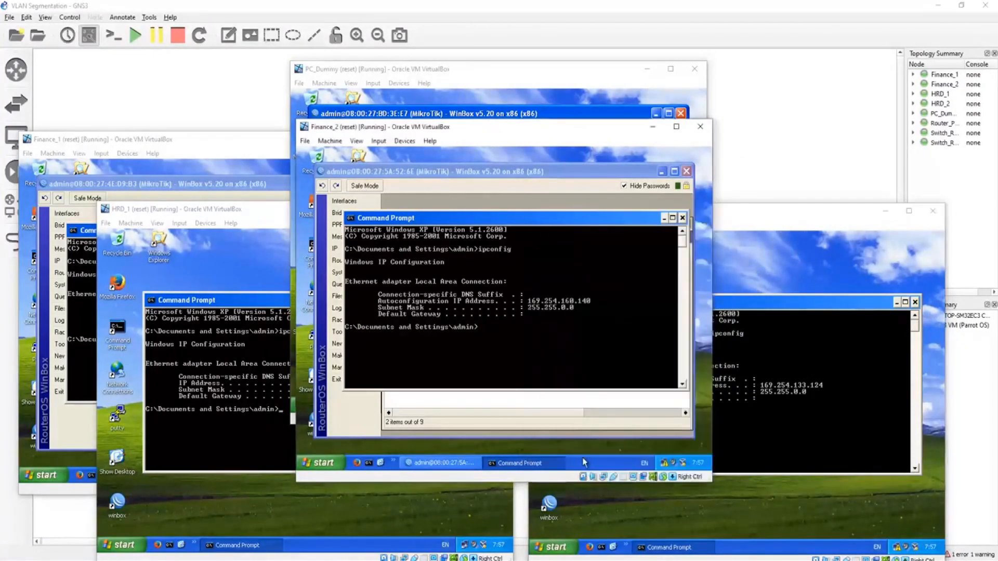
click(664, 463)
click(575, 419)
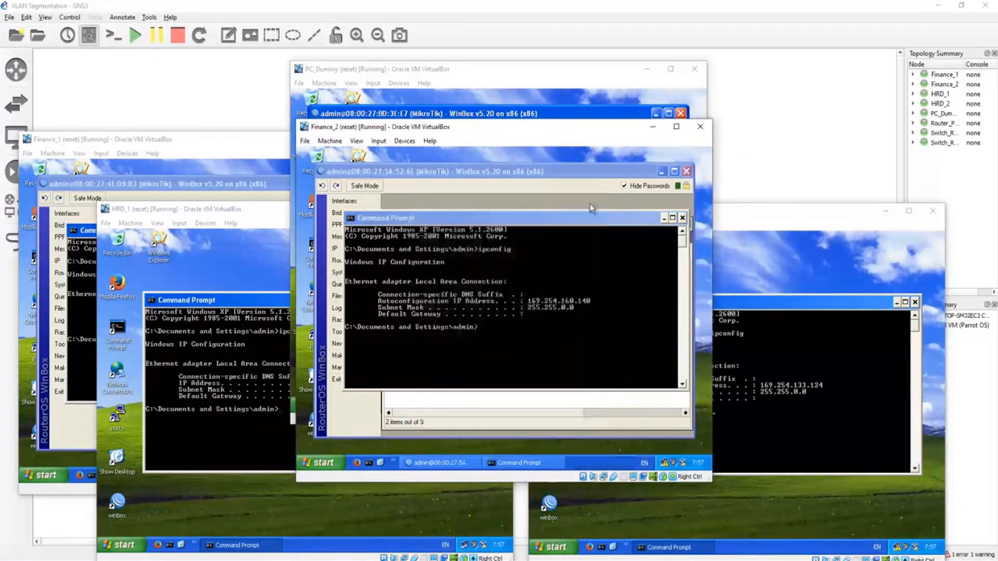
Step: On PC_Dummy, check the router's IP address list and close it to return to the DHCP servers
click(499, 78)
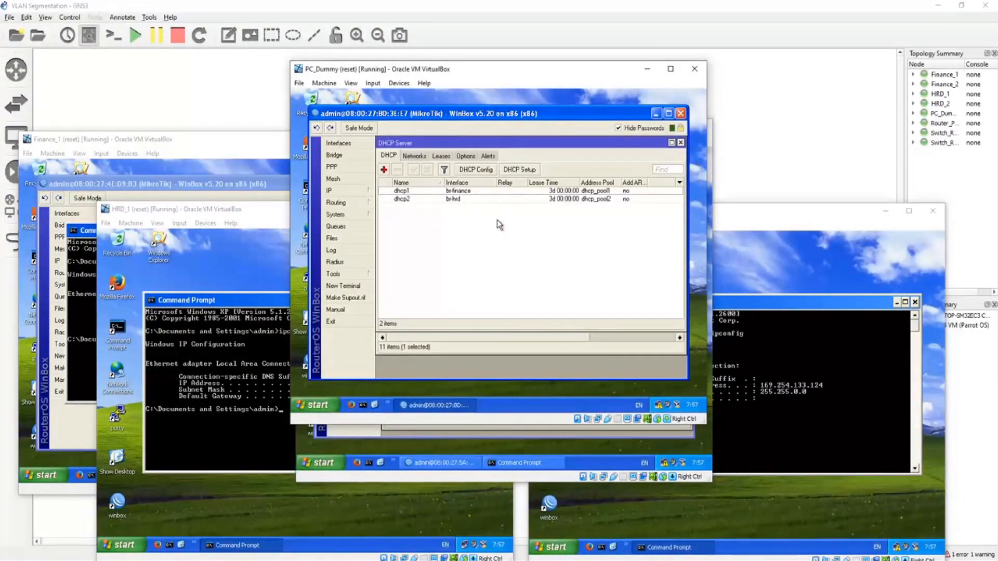
click(424, 198)
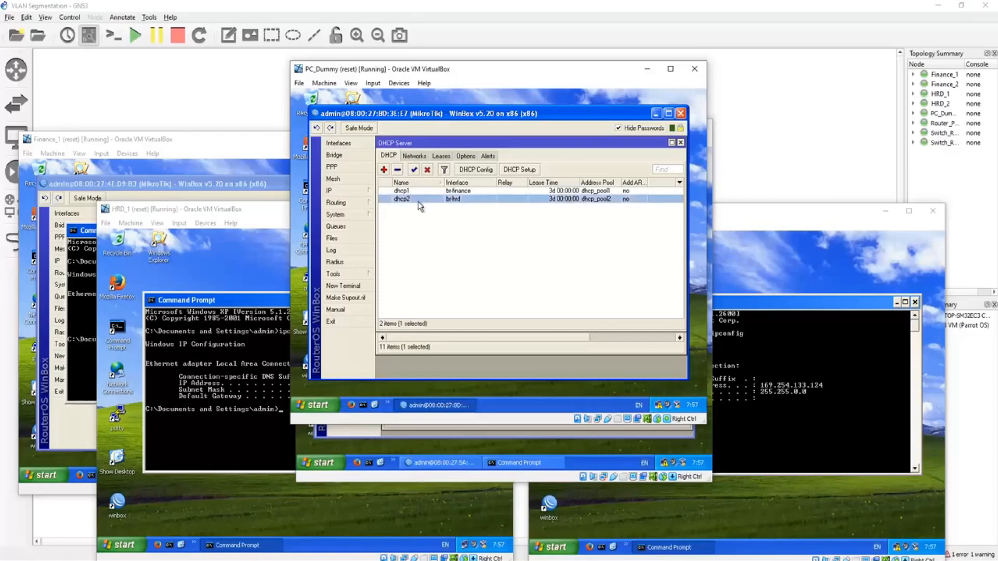
click(343, 191)
click(400, 170)
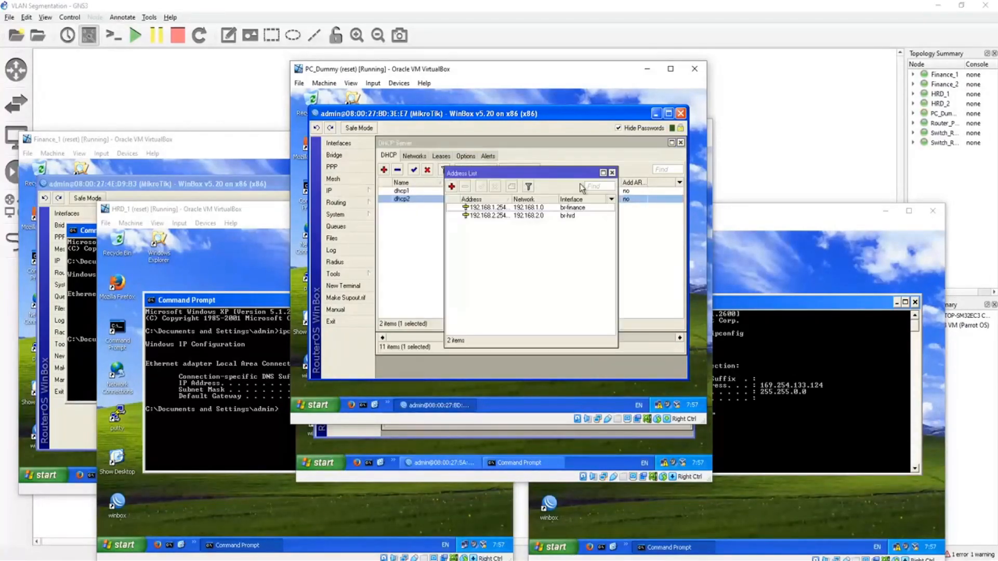
click(612, 172)
click(561, 241)
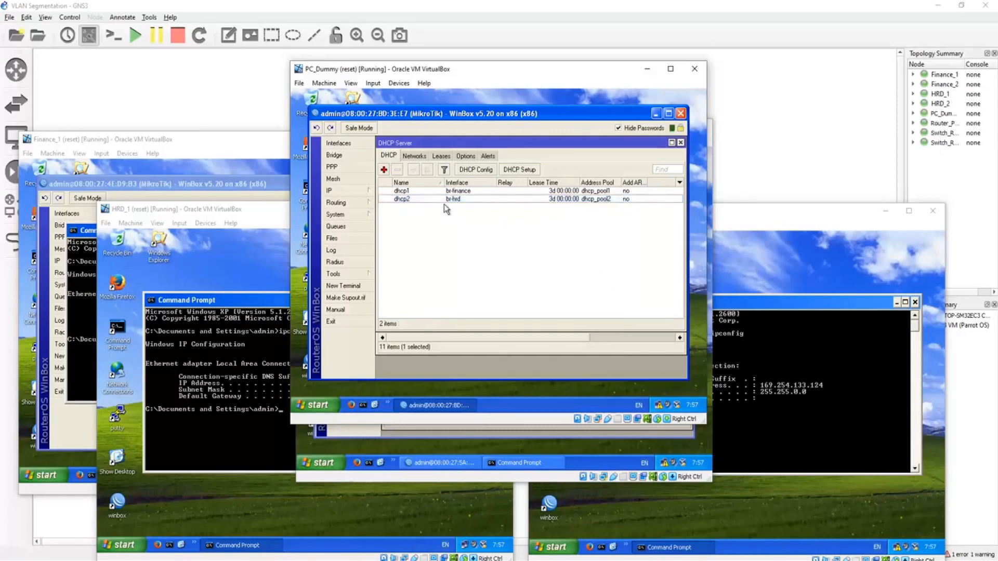
Step: Delete the dhcp1 and dhcp2 DHCP servers from the router
click(397, 193)
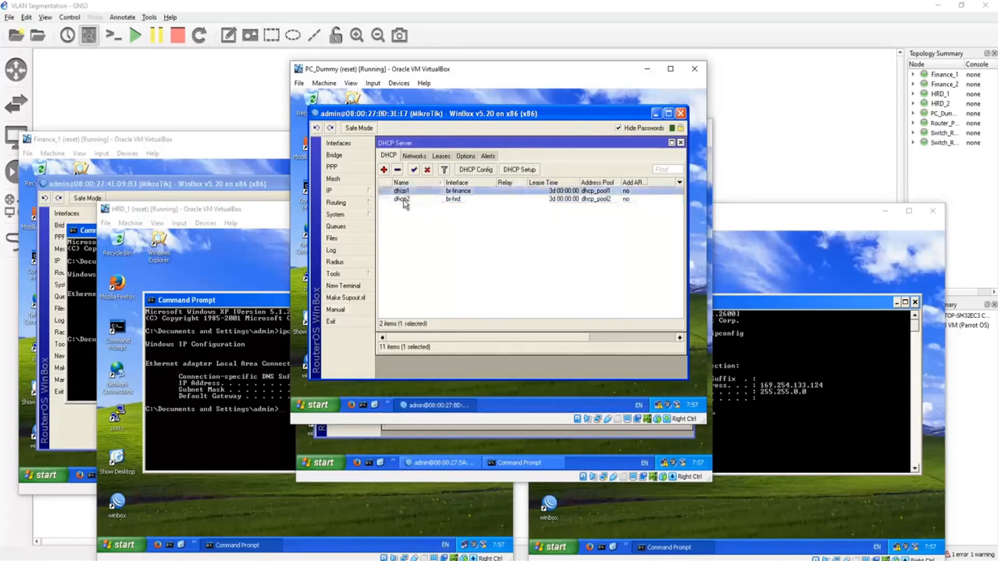
shift+click(401, 199)
click(398, 171)
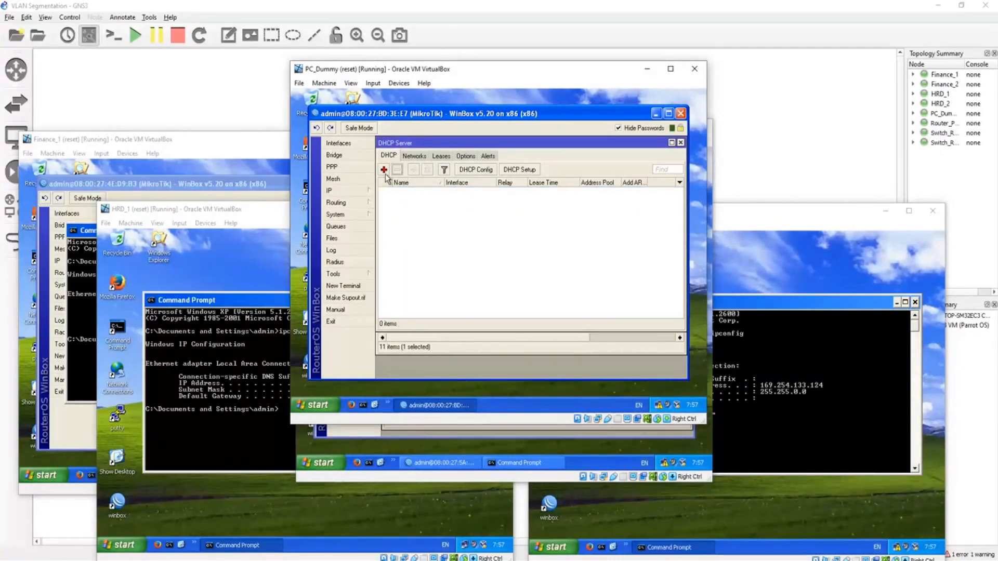
Step: Discard the new DHCP server dialog and start DHCP Setup on br-hrd, accepting the suggested network and gateway
click(384, 171)
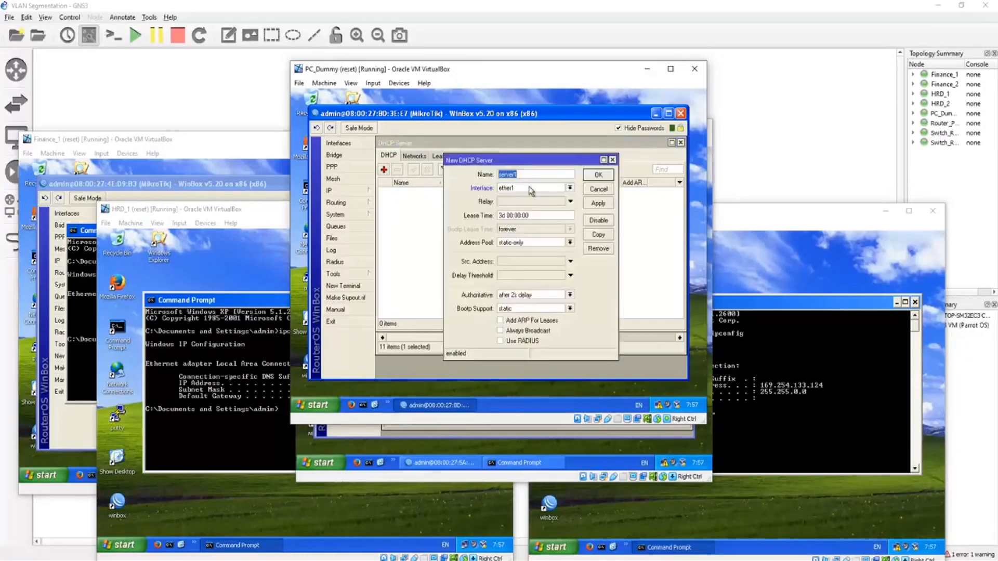
click(583, 189)
click(522, 173)
click(547, 273)
click(547, 272)
click(547, 272)
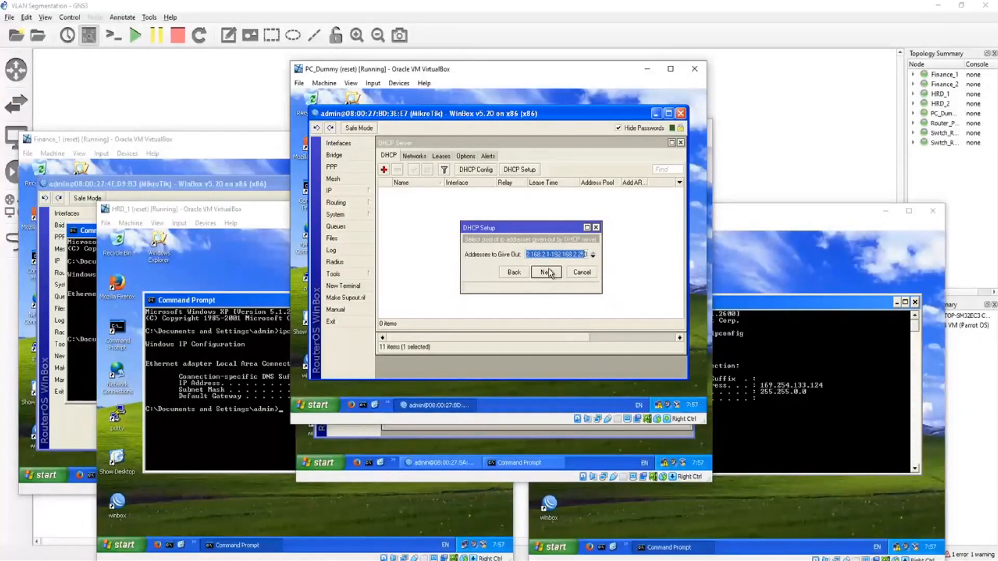
Step: Edit the end of the address range given out to HRD and finish the DHCP setup for br-hrd
click(583, 254)
drag(584, 252, 618, 253)
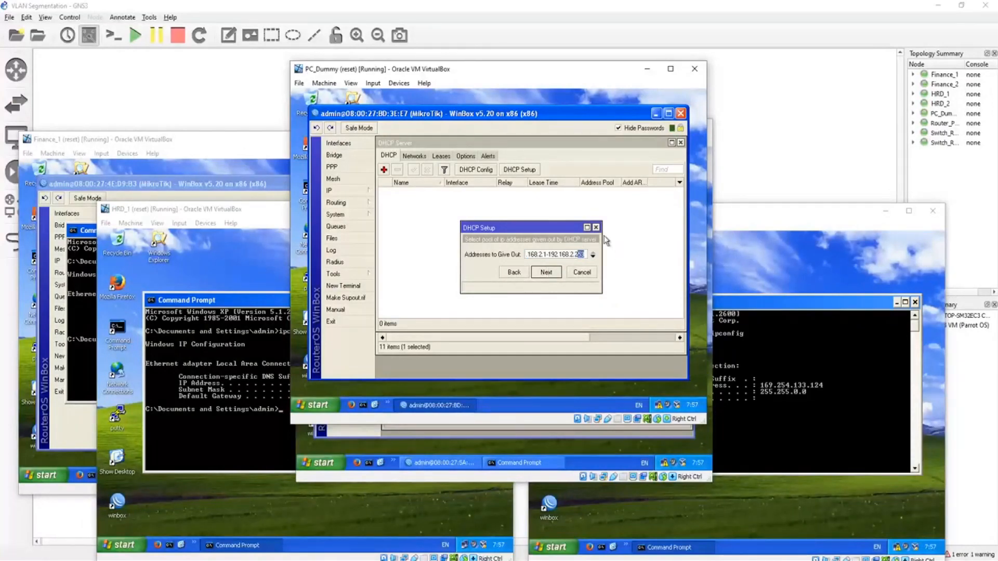
click(553, 277)
click(554, 276)
click(553, 276)
click(526, 257)
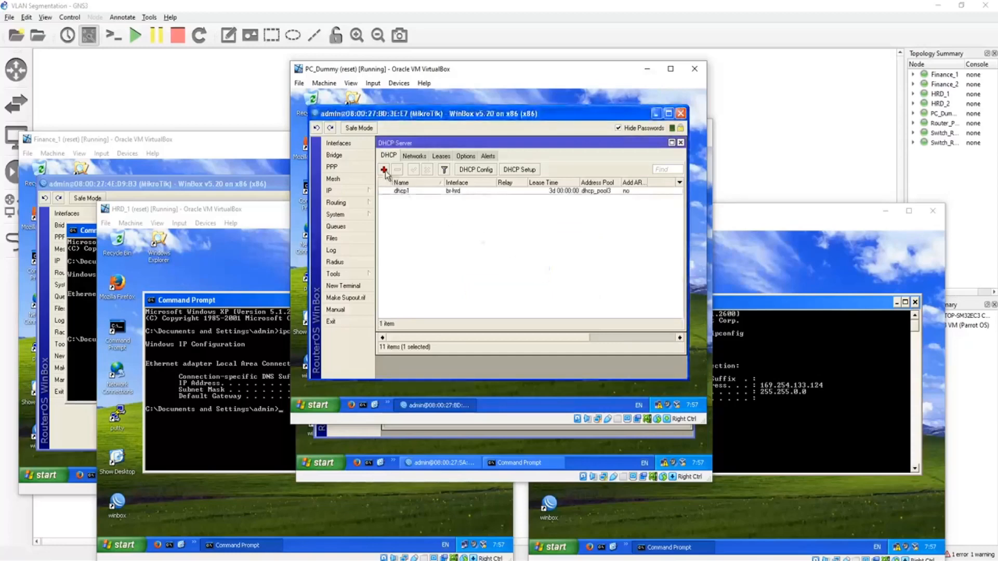
Step: Start another DHCP Setup for the br-finance interface, accepting the suggested network and gateway
double_click(401, 191)
click(579, 185)
click(519, 170)
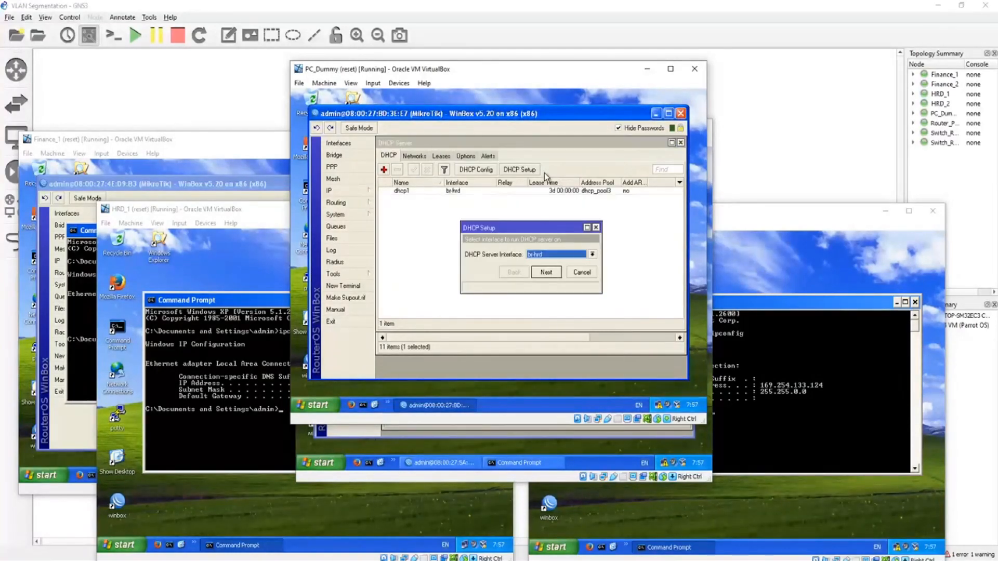
click(552, 256)
click(546, 266)
click(546, 270)
click(547, 273)
Step: Set the Finance addresses to give out to end at 192.168.1.20 and finish the DHCP setup for br-finance
drag(580, 255, 601, 258)
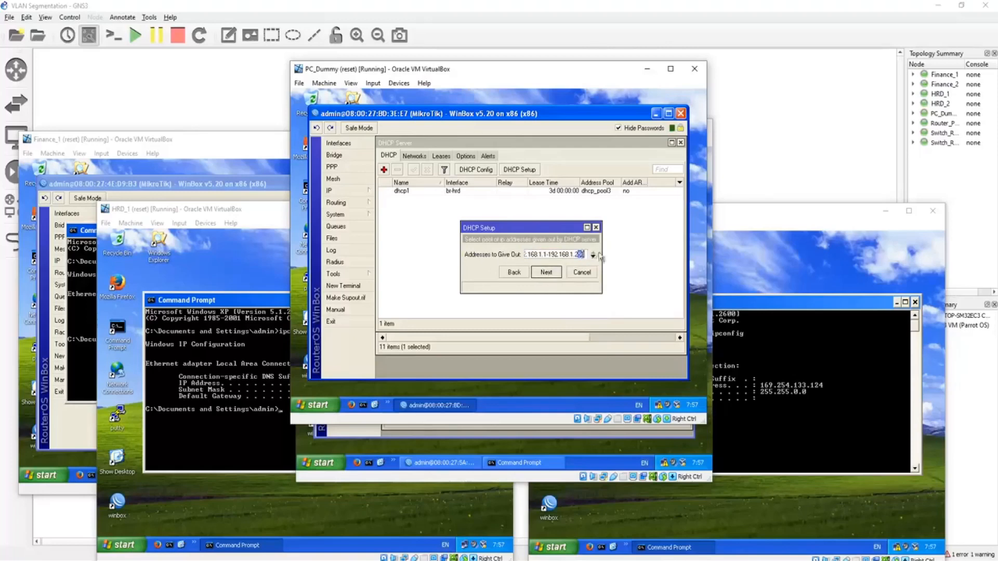
click(552, 268)
click(554, 271)
click(554, 273)
click(526, 258)
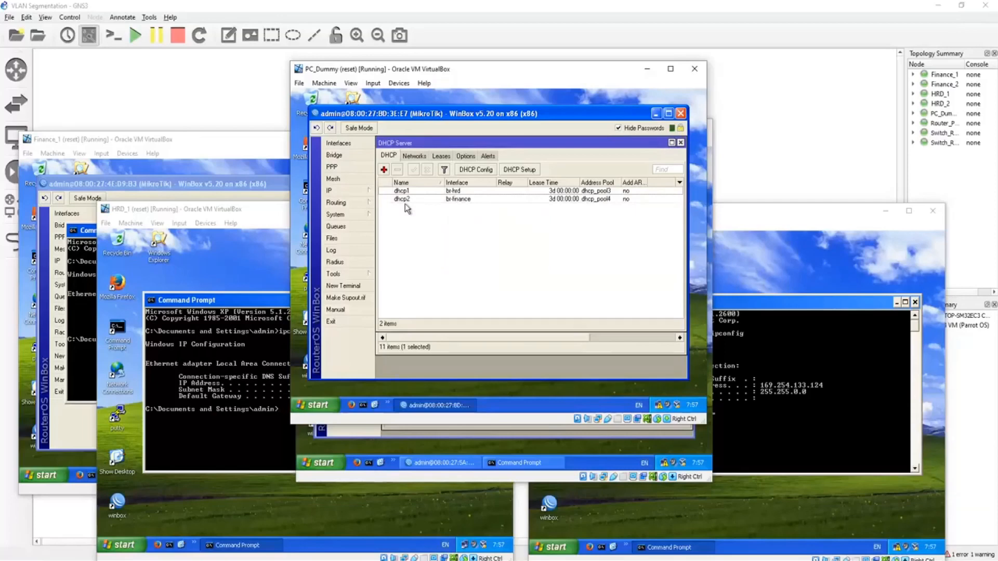
Step: Set the address pool of the br-hrd DHCP server to dhcp_pool2
double_click(461, 192)
click(538, 243)
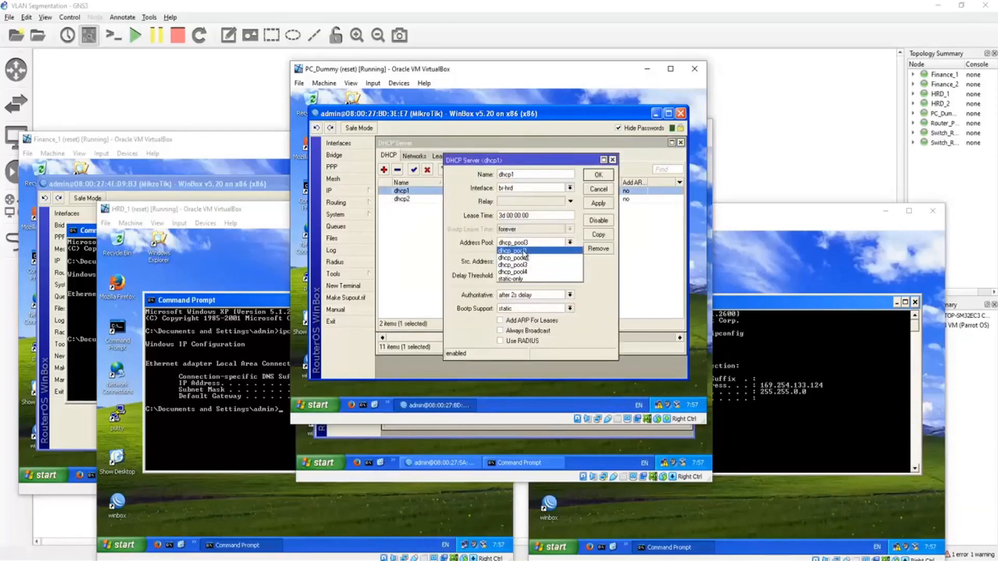
click(535, 258)
click(598, 175)
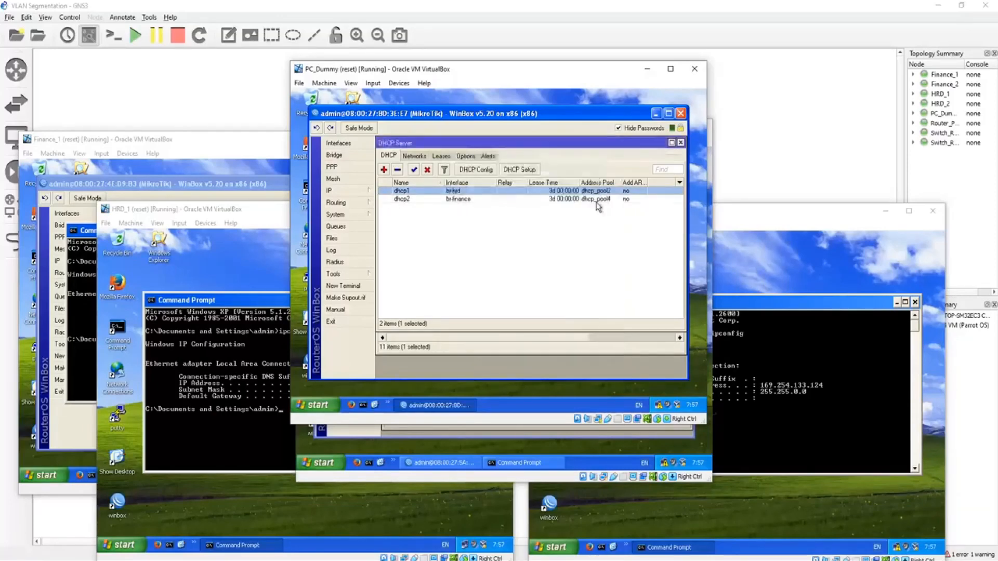
Step: Set the address pool of the br-finance DHCP server to dhcp_pool1
double_click(595, 199)
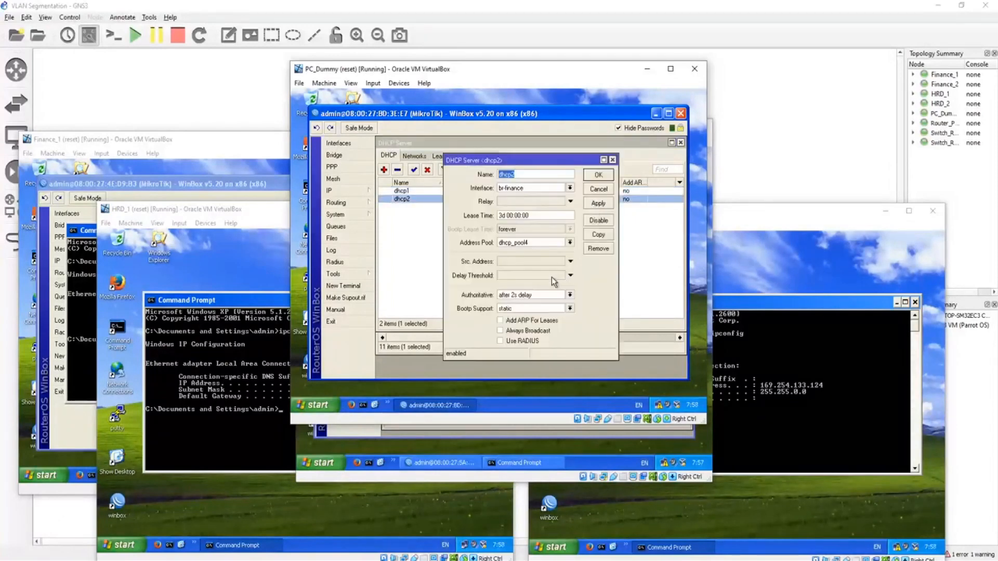
click(541, 242)
click(535, 251)
click(598, 174)
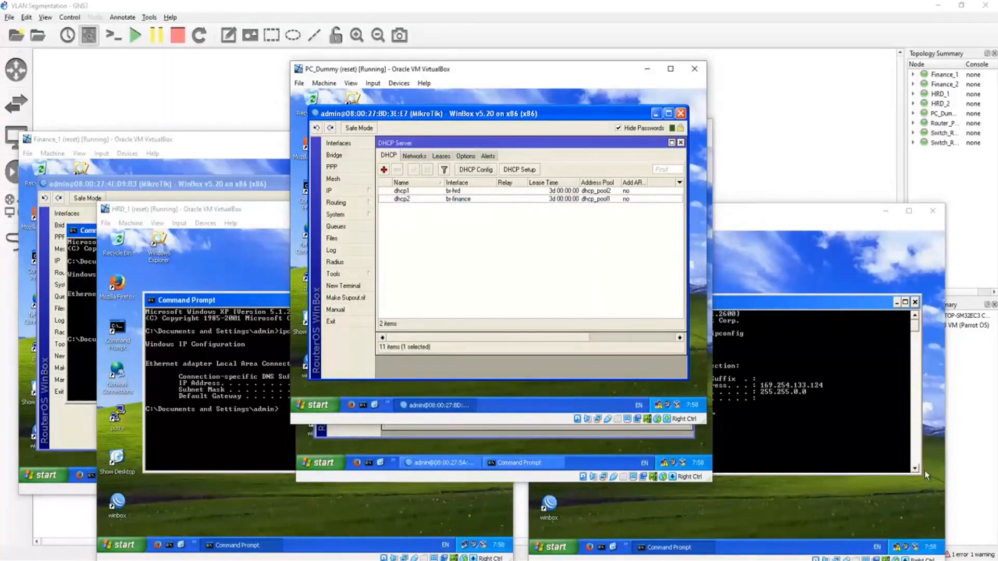
Step: Refresh the desktop on Finance_2 and arrange its window so that the HRD_2 window is uncovered
click(709, 431)
click(507, 462)
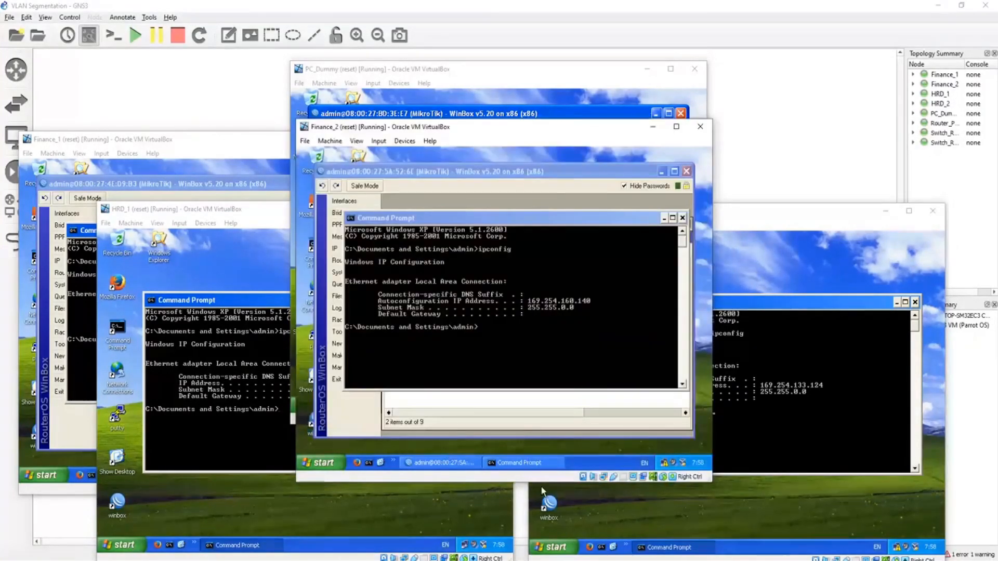
right_click(646, 444)
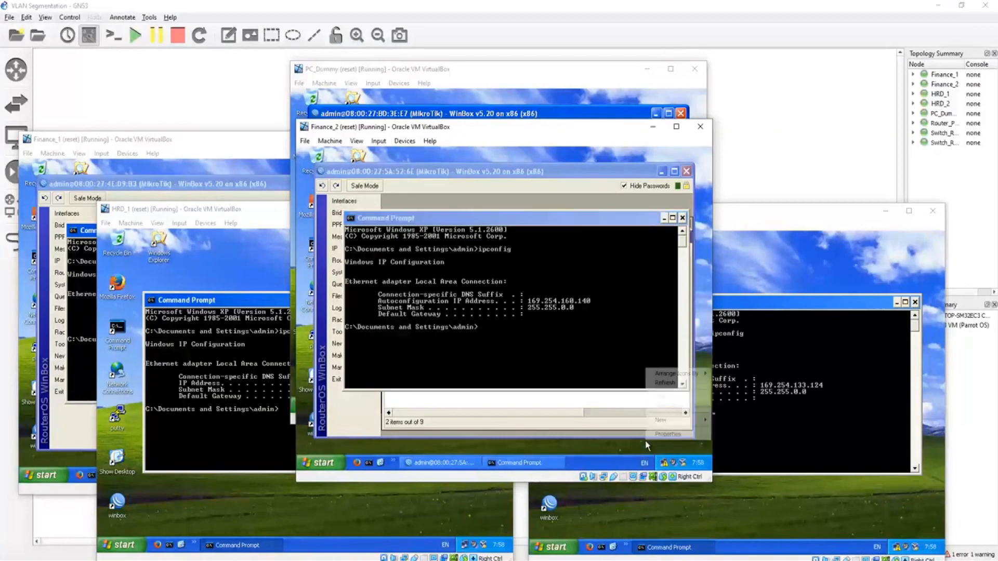
click(673, 383)
click(852, 393)
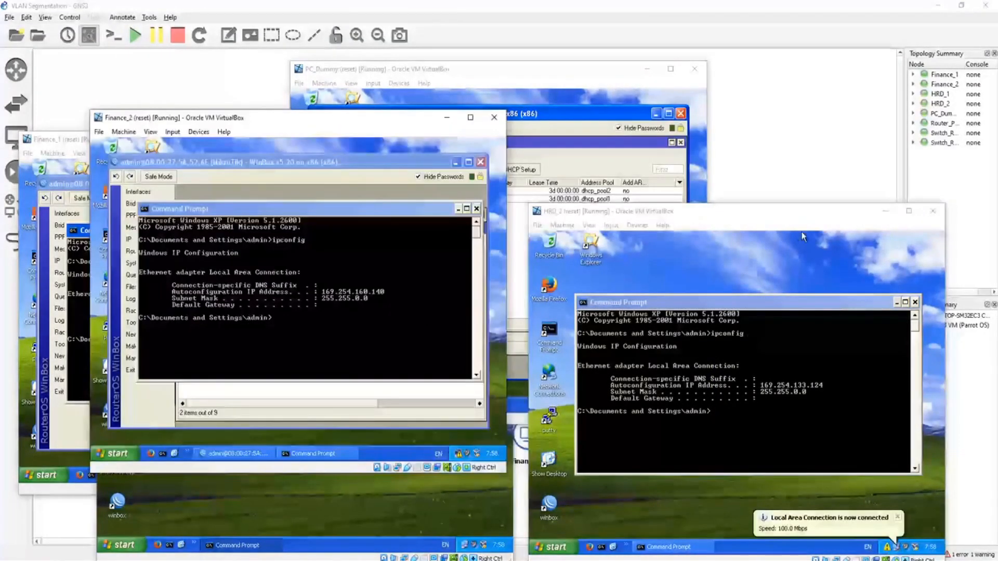
Step: Run ipconfig at the command prompt on HRD_2 to check its address, and dismiss the network notification
click(715, 435)
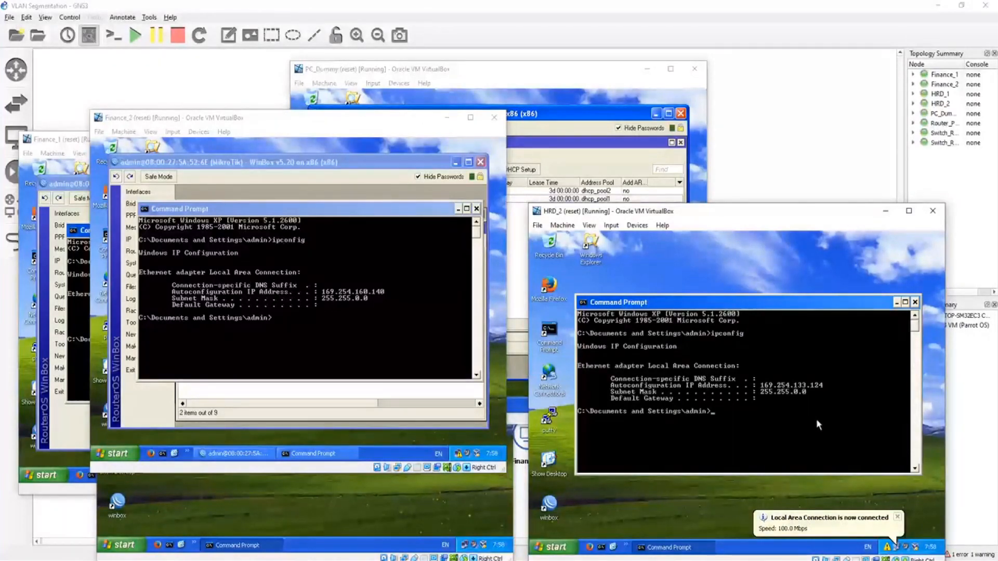
text(ipcond)
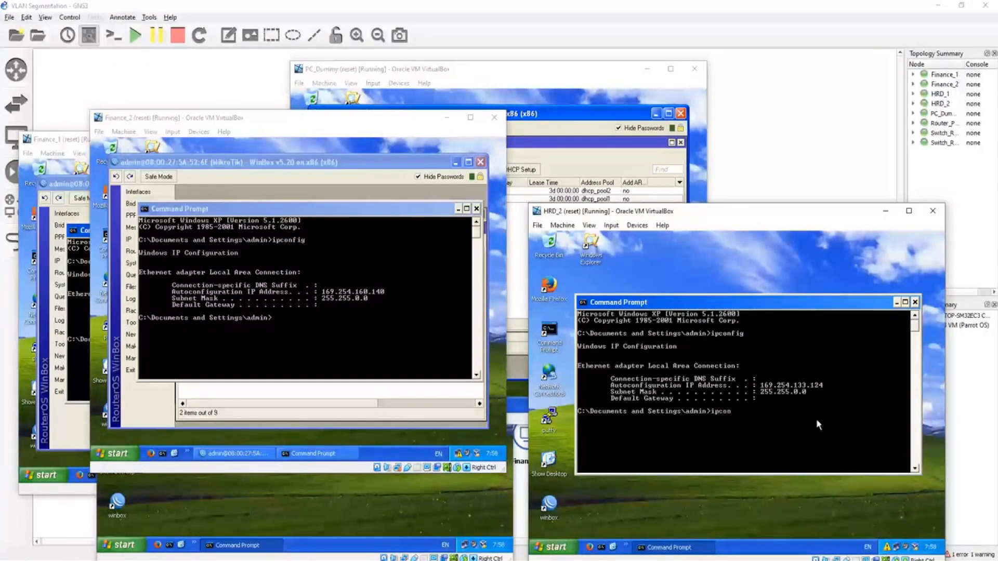
key(BackSpace)
text(fig)
key(Return)
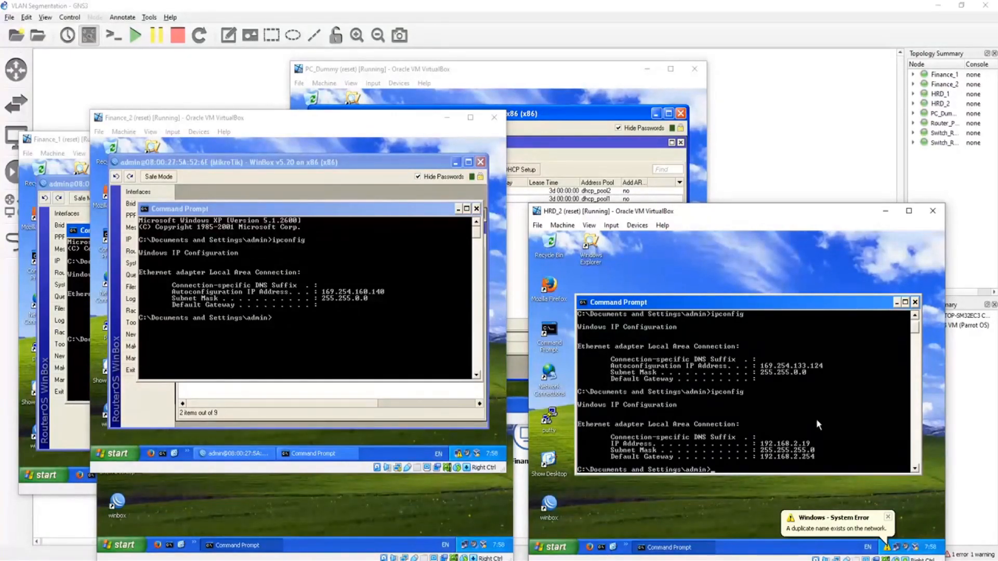
click(888, 517)
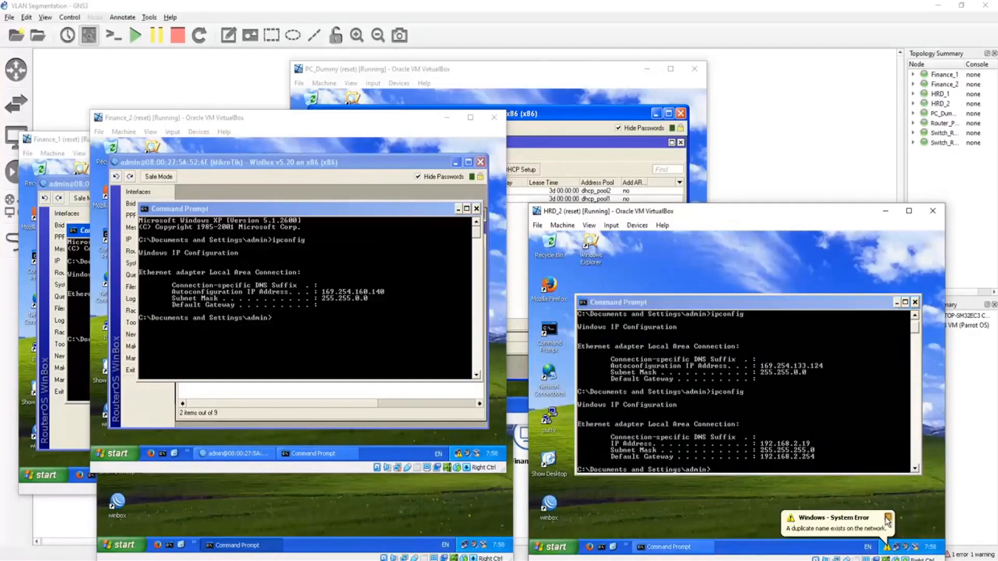
Step: Move the Finance_2 window clear of HRD_1, run ipconfig at its command prompt to check its address, and dismiss the notification
click(492, 424)
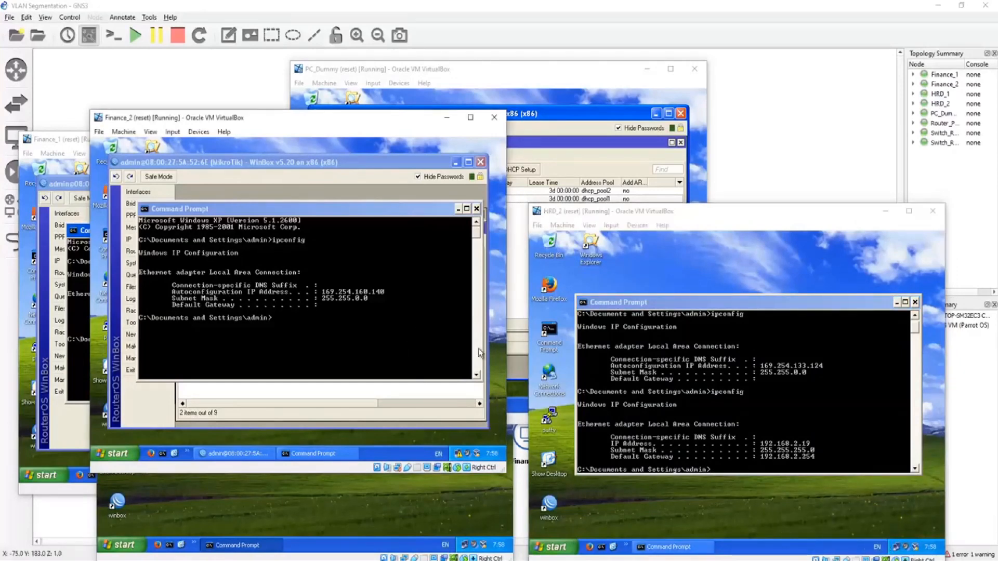
drag(374, 114, 696, 125)
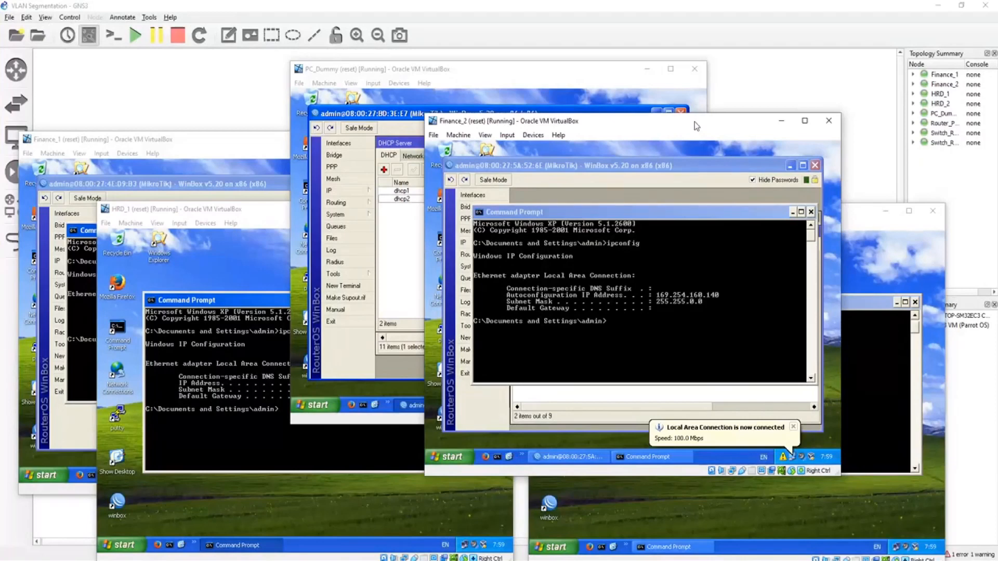
click(743, 442)
click(694, 415)
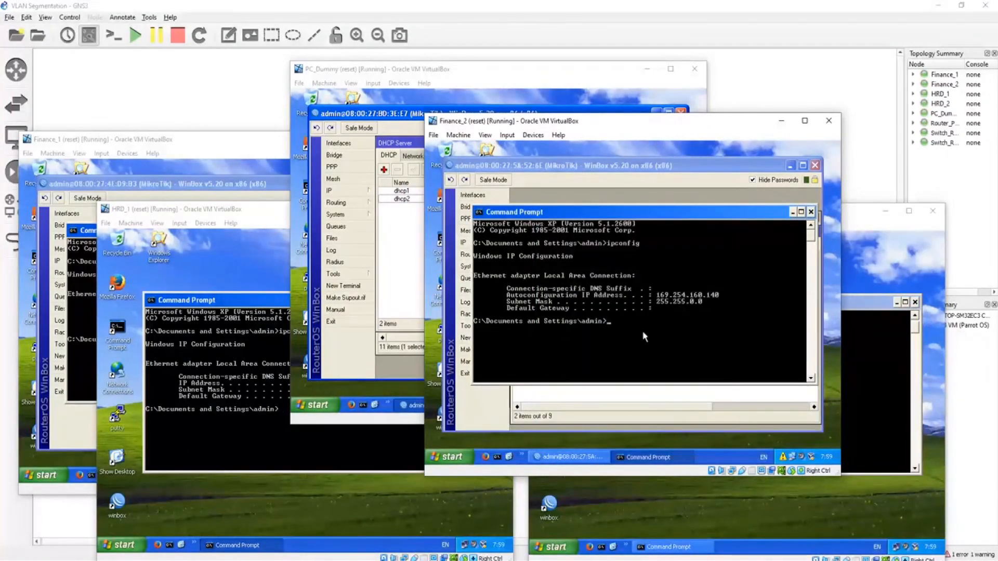
text(ipconfig)
key(Return)
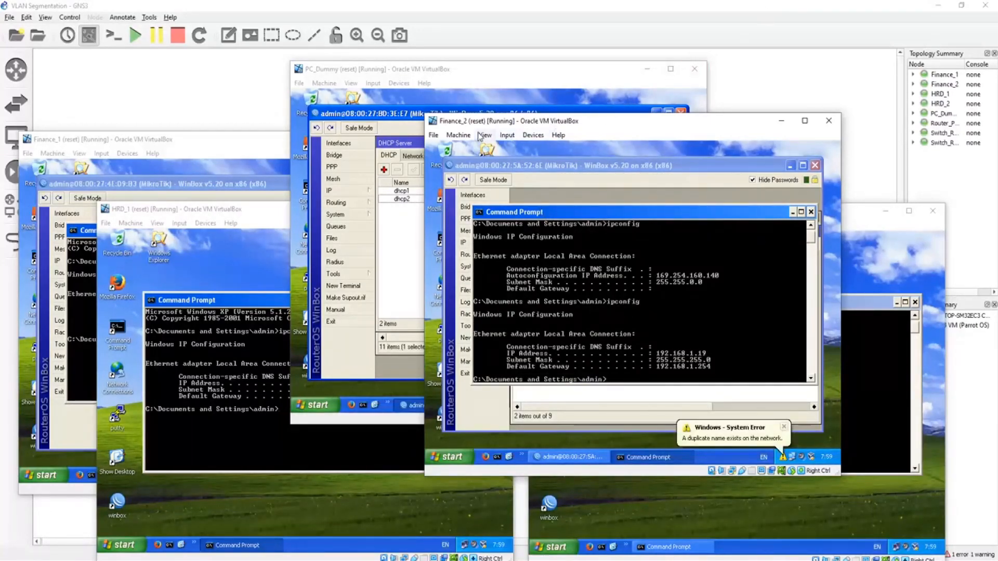
click(787, 427)
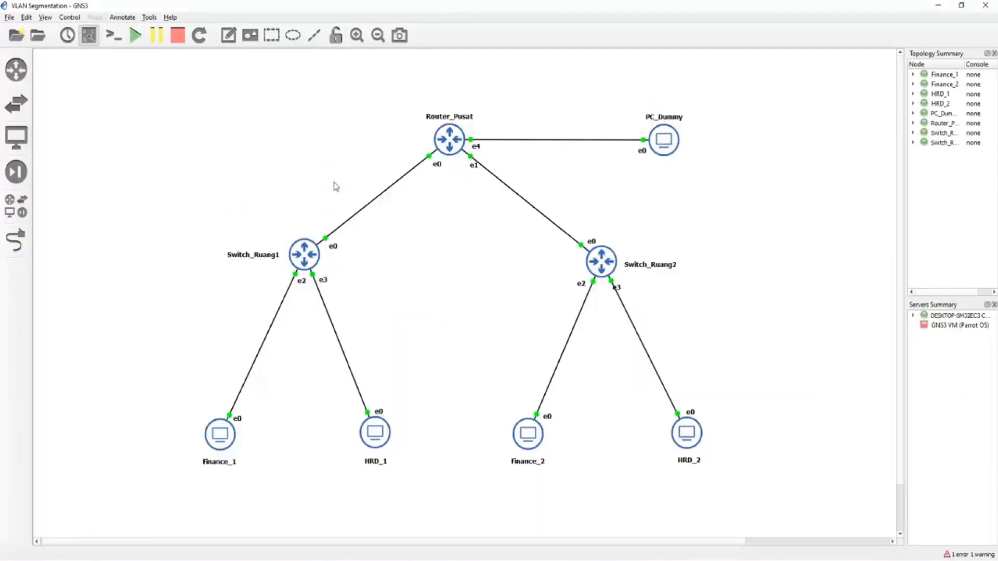
drag(342, 139, 443, 265)
drag(567, 179, 487, 259)
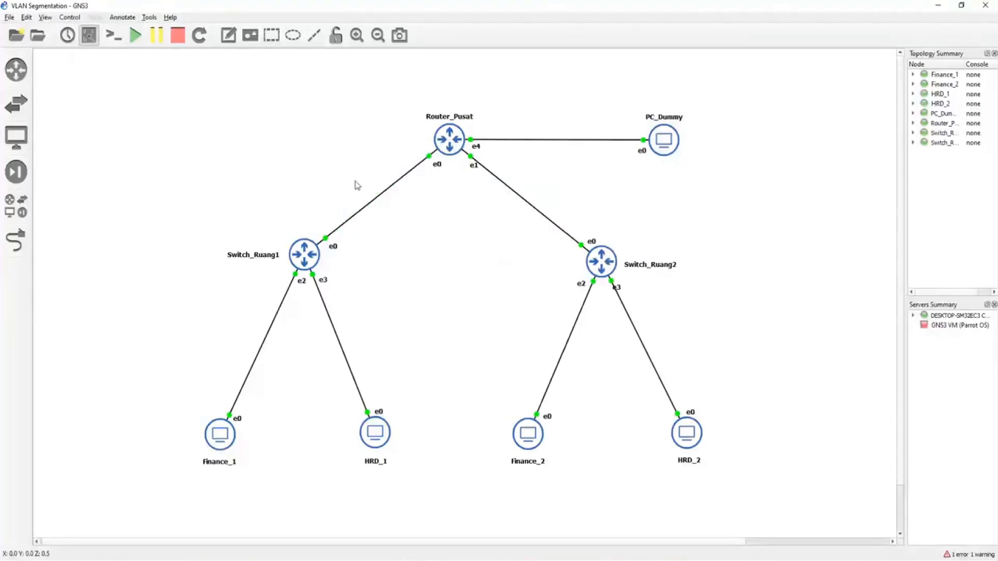